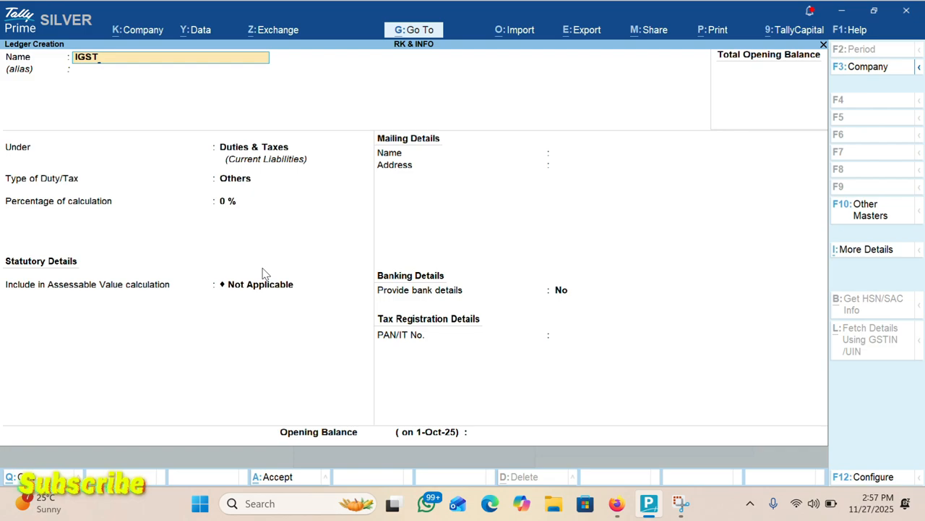
Start a new ledger in the accounting masters and name it IGST.
key("Escape")
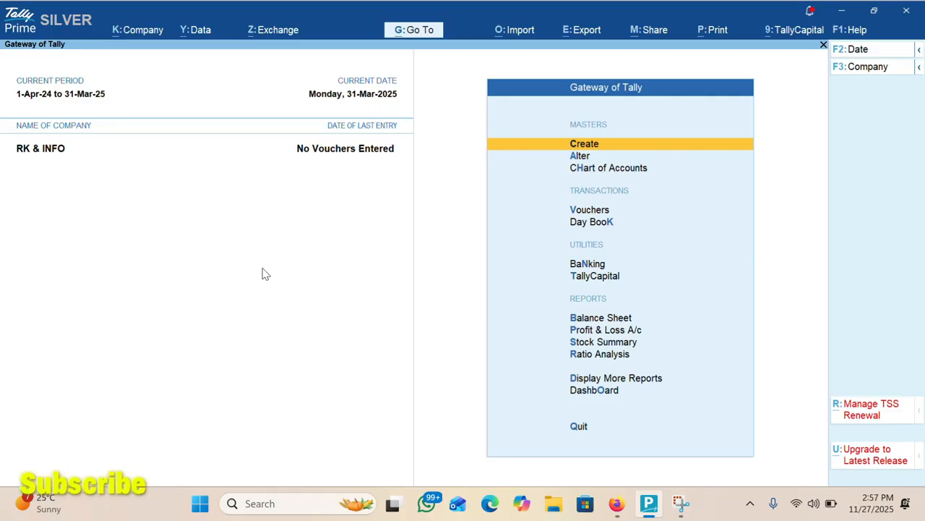
key("Return")
key("Down")
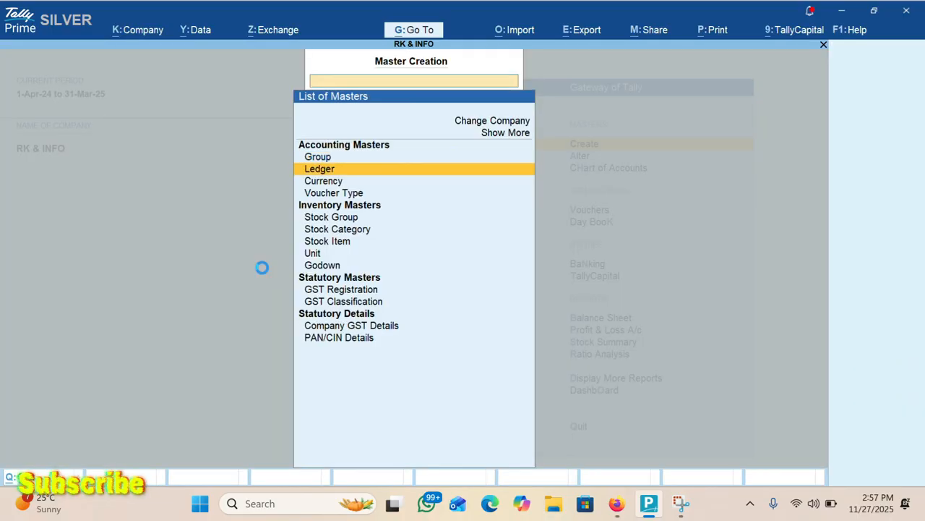
key("Return")
type("IGST")
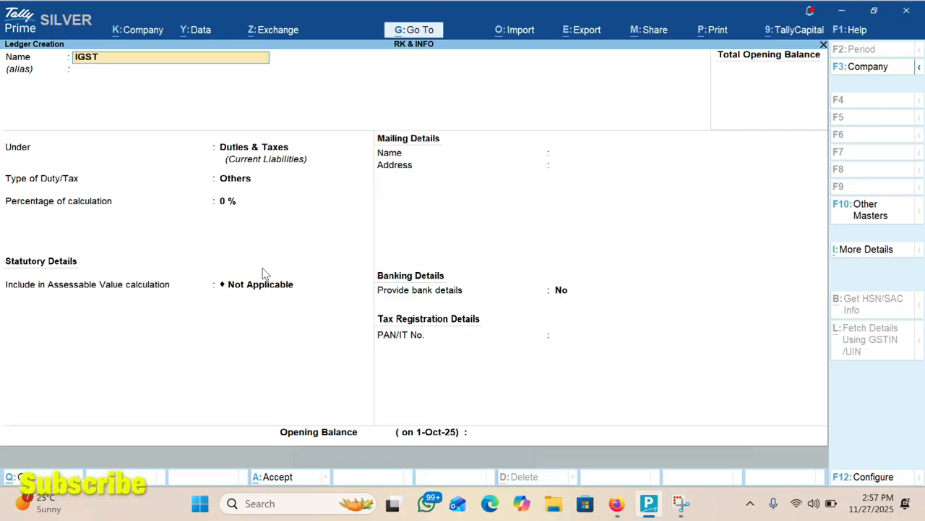
Place the IGST ledger under Duties & Taxes with duty type GST and tax type IGST, and save it.
key("Return")
key("Return")
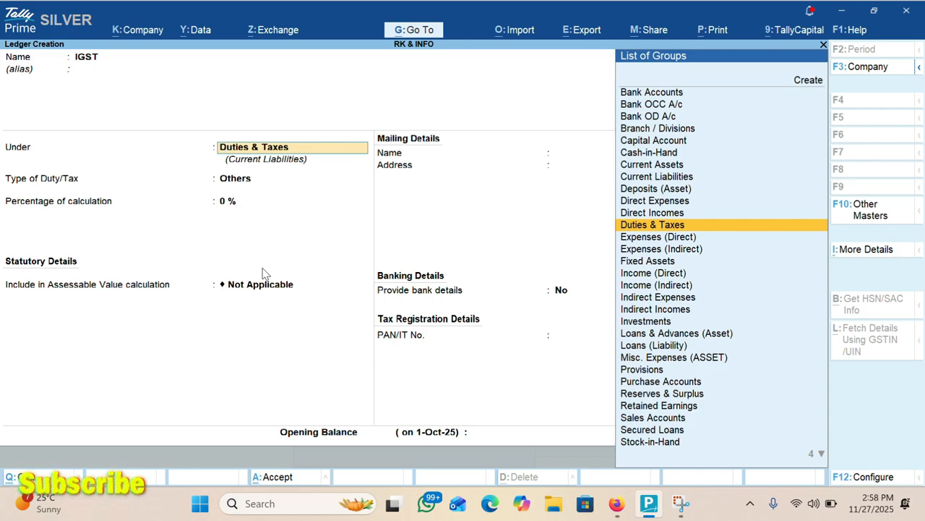
key("Return")
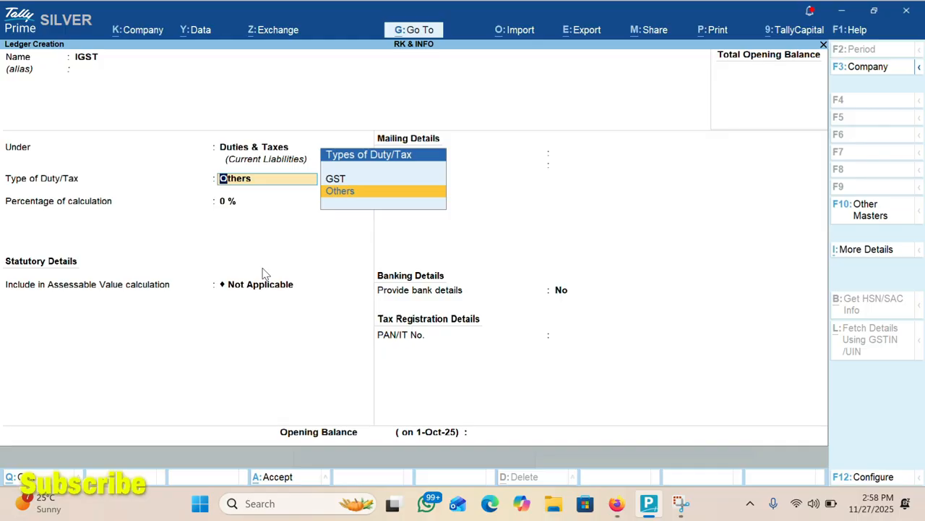
key("Up")
key("Return")
key("Return")
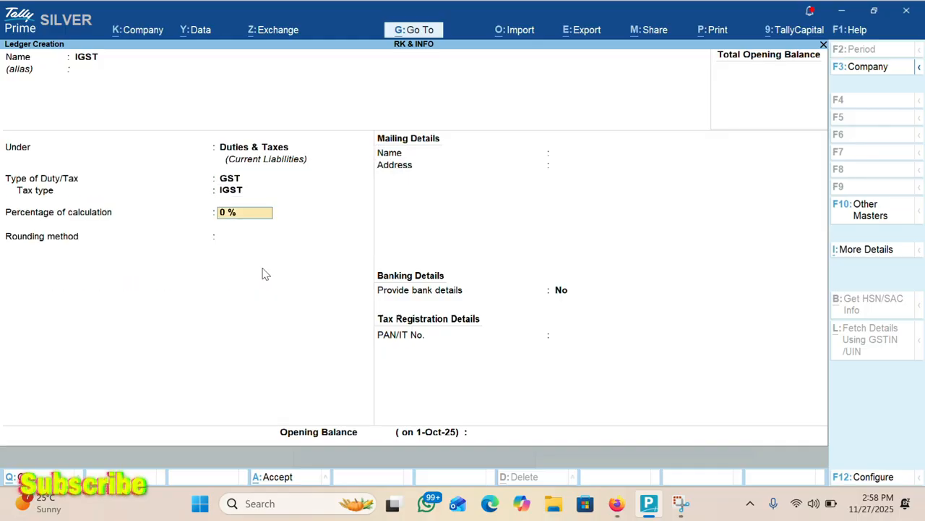
key("ctrl+a")
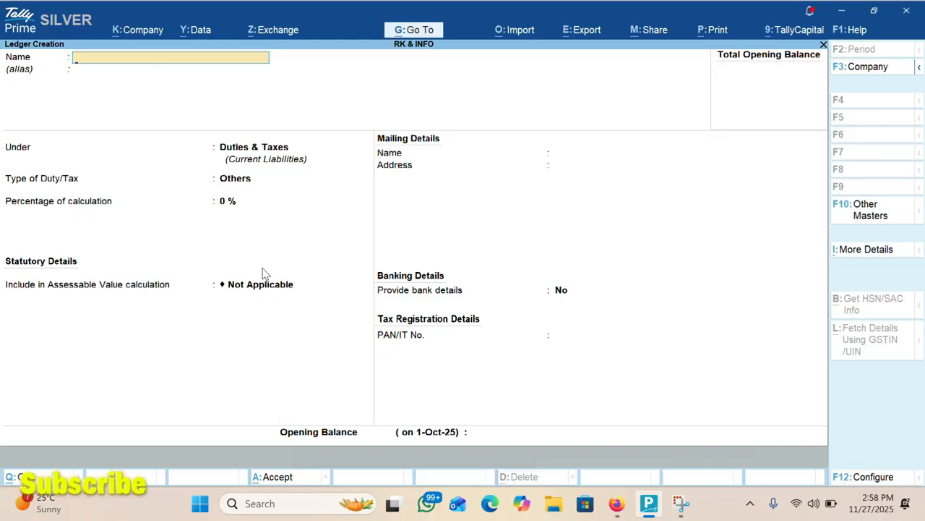
Create the SGST ledger under Duties & Taxes with duty type GST and tax type SGST/UTGST.
type("SGST")
key("Return")
key("Return")
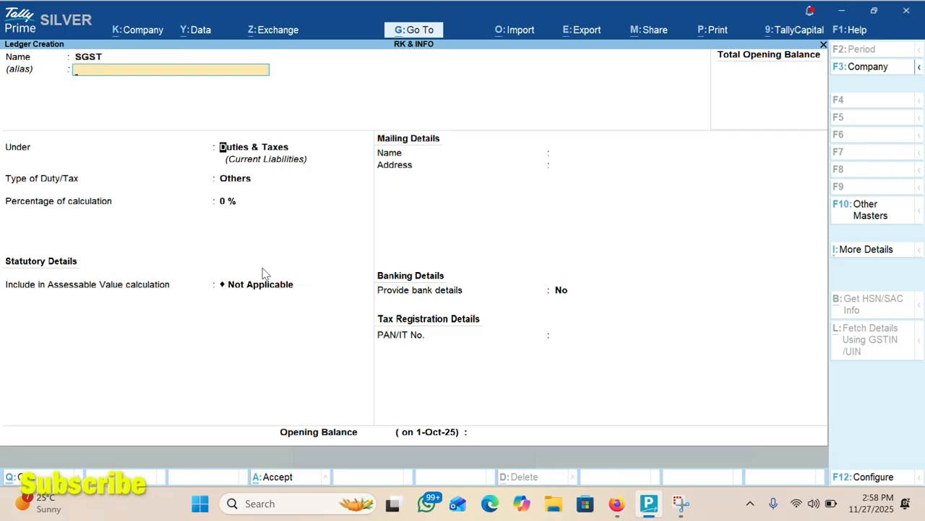
key("Return")
key("Up")
key("Return")
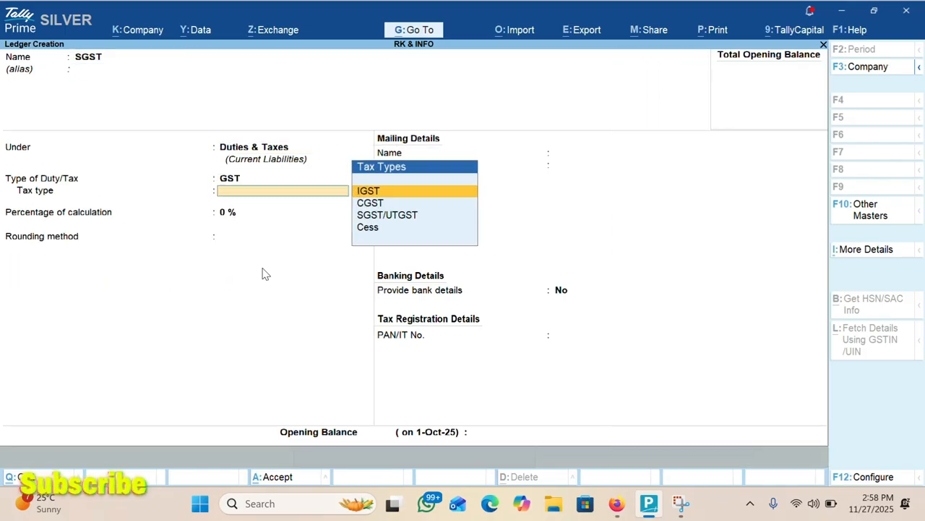
key("Down")
key("Down")
key("Return")
key("ctrl+a")
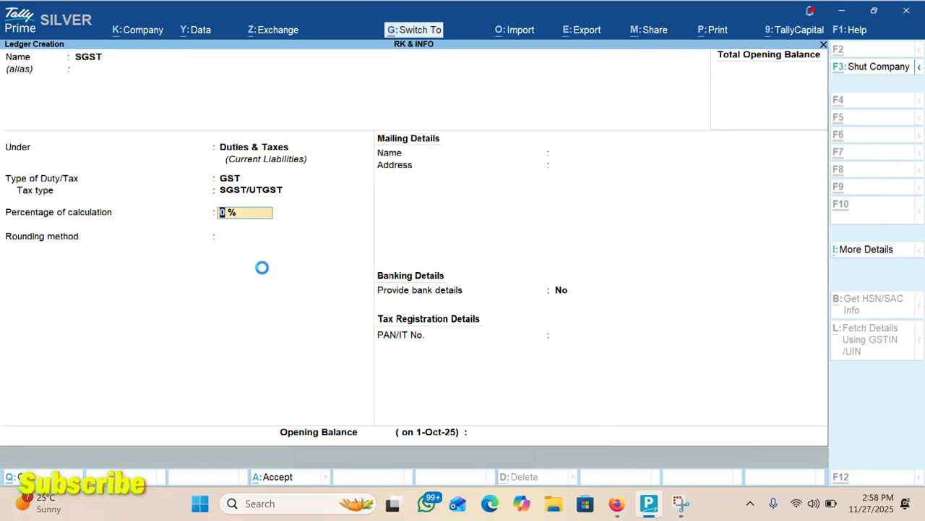
Create the CGST ledger under Duties & Taxes with duty type GST and tax type CGST.
type("CGST")
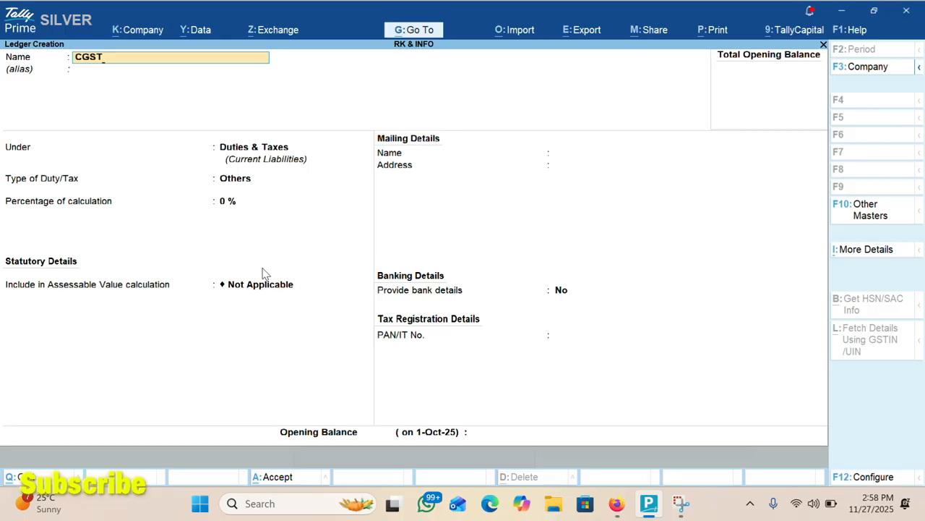
key("Return")
key("Return")
key("Return")
key("Up")
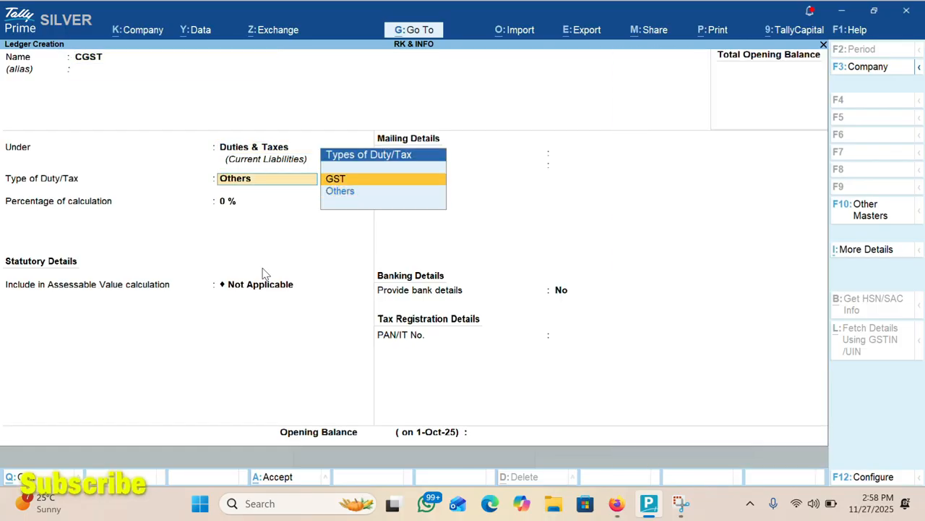
key("Return")
key("Down")
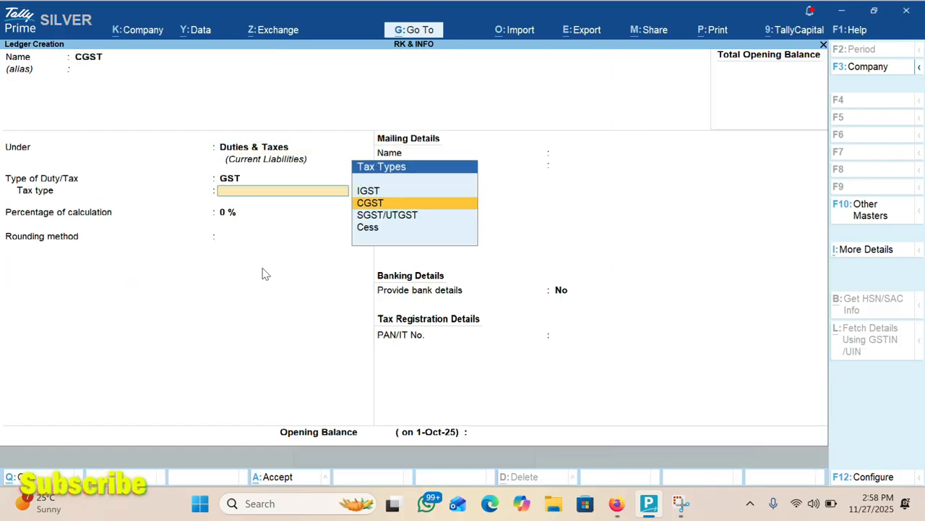
key("Down")
key("Up")
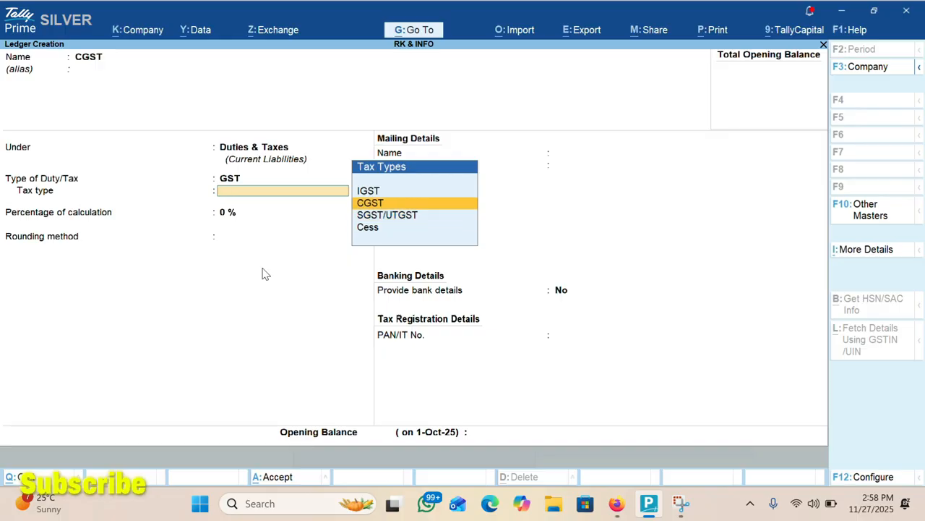
key("Return")
key("ctrl+a")
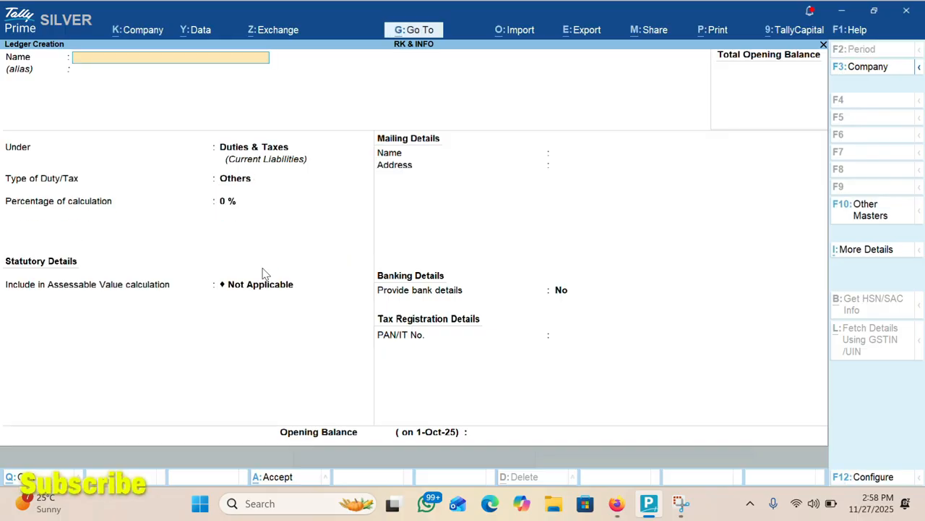
Name the next new ledger R OFF and place it under Indirect Expenses.
type("R OFF")
key("Return")
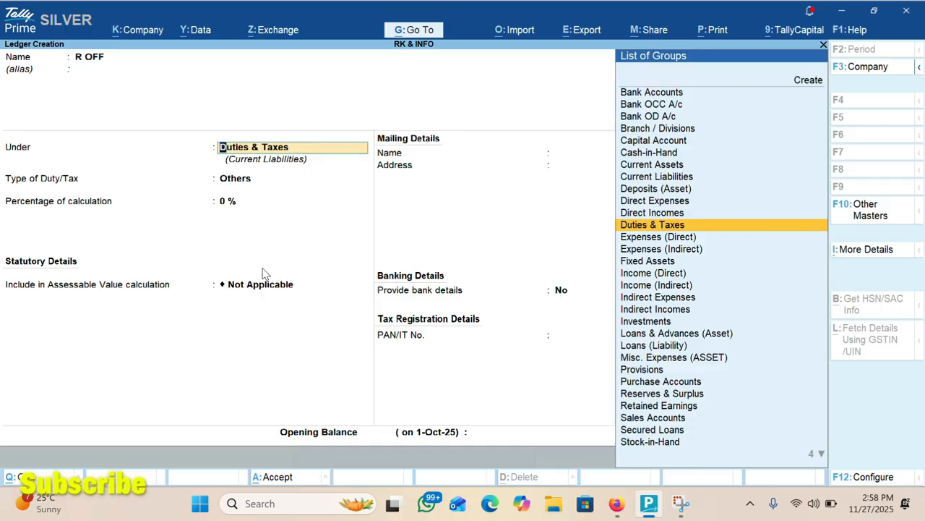
type("INDI")
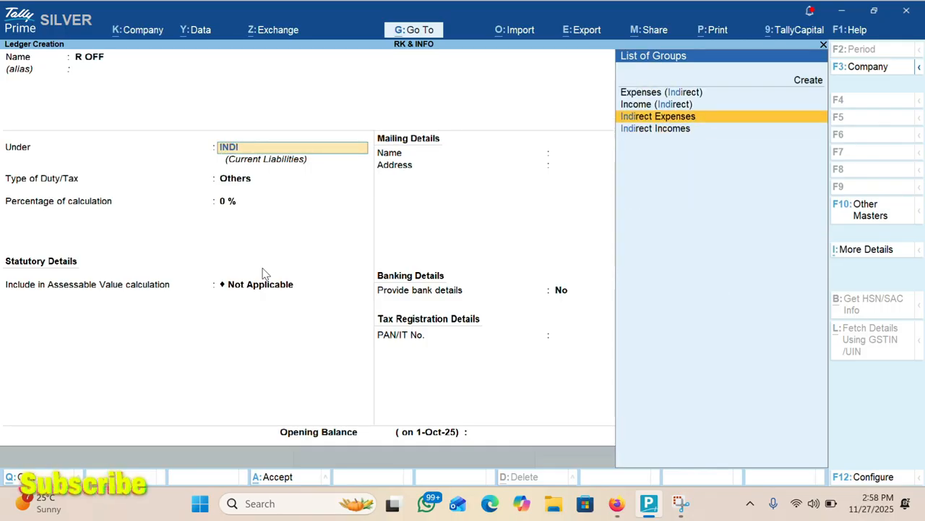
key("Return")
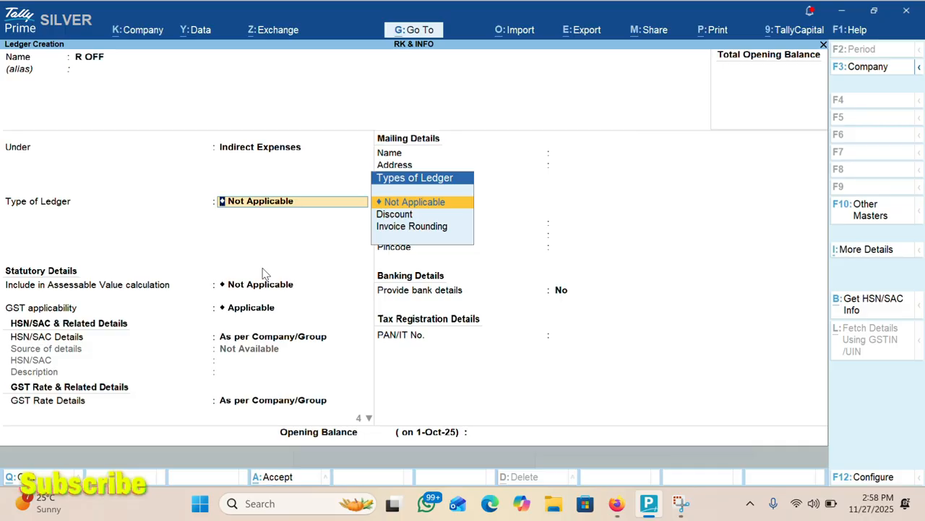
Make R OFF an Invoice Rounding ledger with Normal Rounding and a rounding limit of 1, and save it.
key("Down")
key("Down")
key("Return")
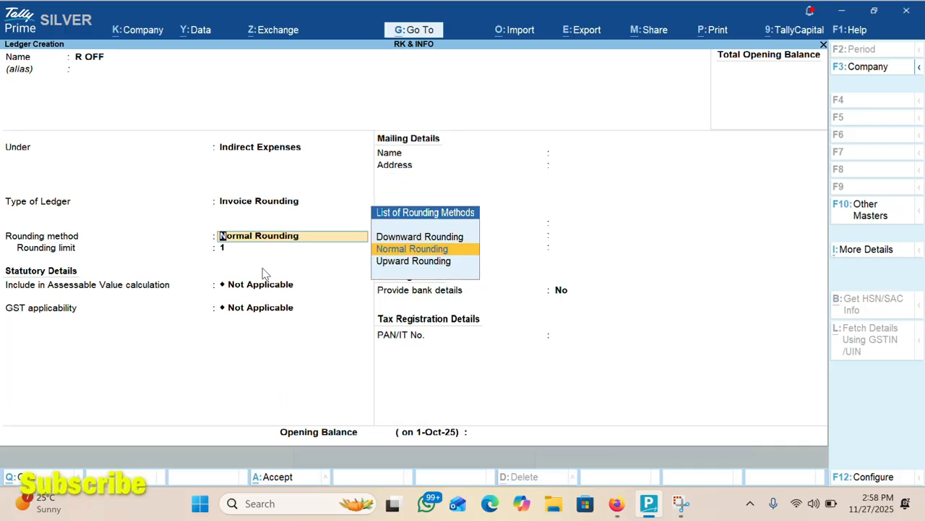
key("Return")
type("31")
key("Return")
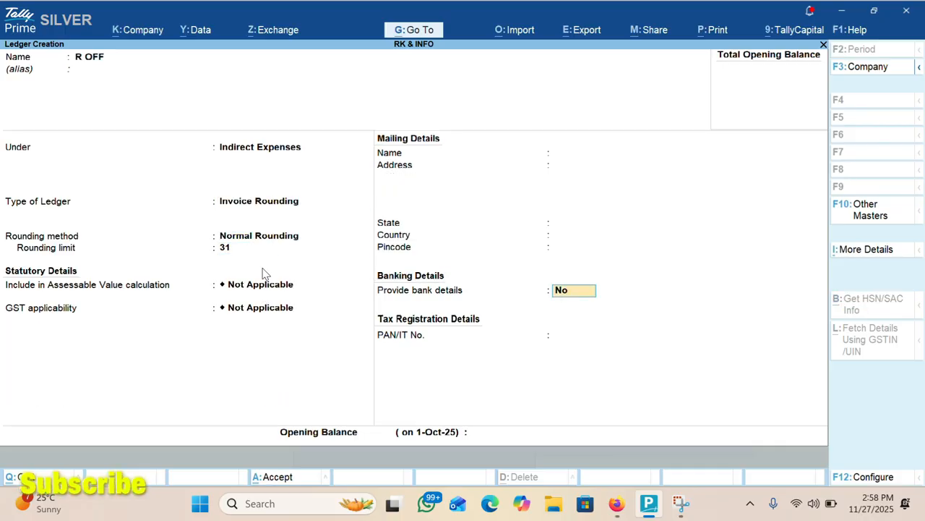
key("BackSpace")
type("1")
key("Return")
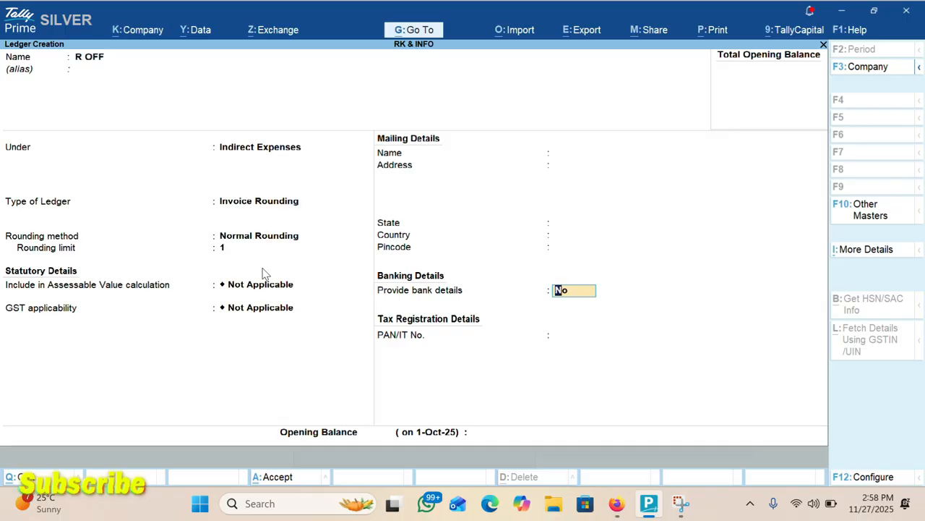
key("ctrl")
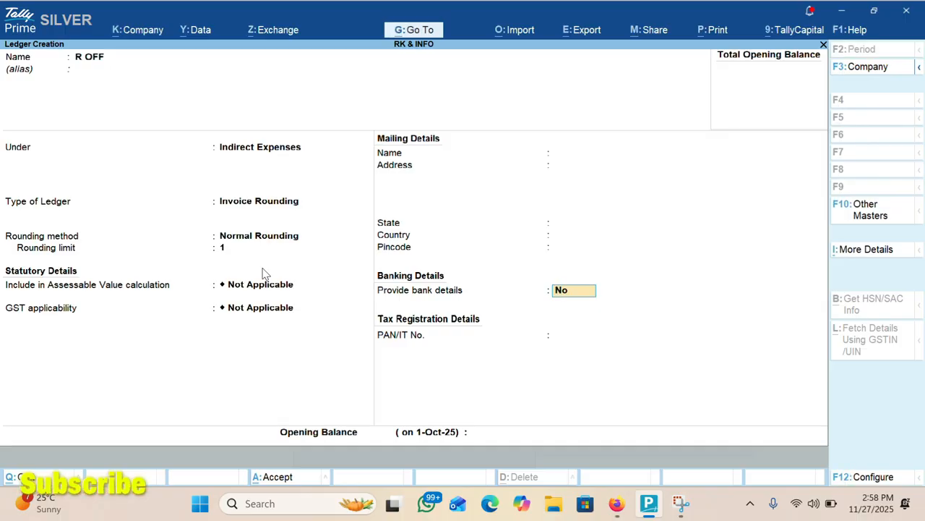
key("ctrl+a")
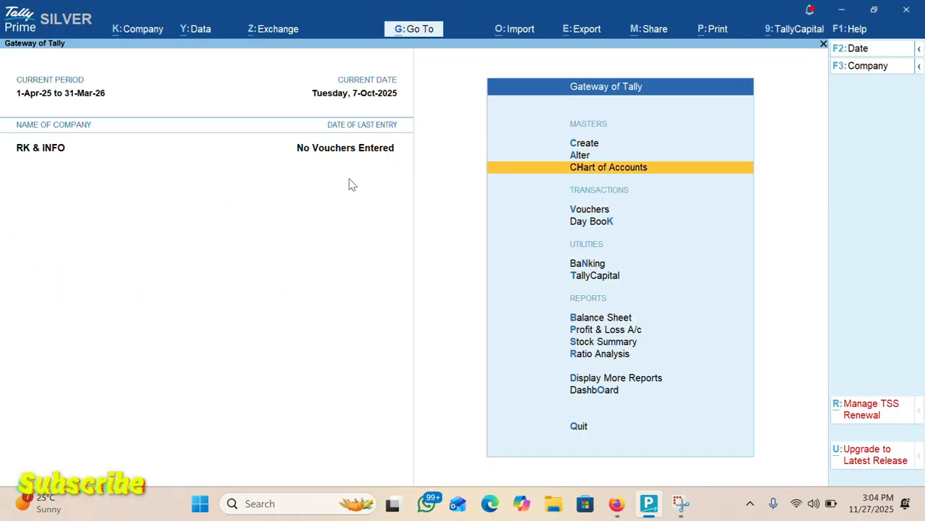
Open a new purchase voucher and set the voucher date to 8-10-2025.
key("Down")
key("Down")
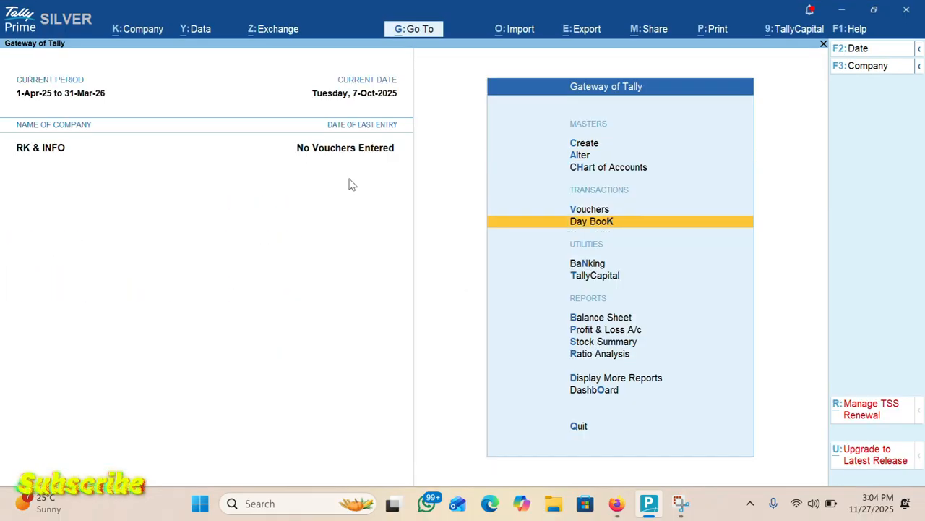
key("v")
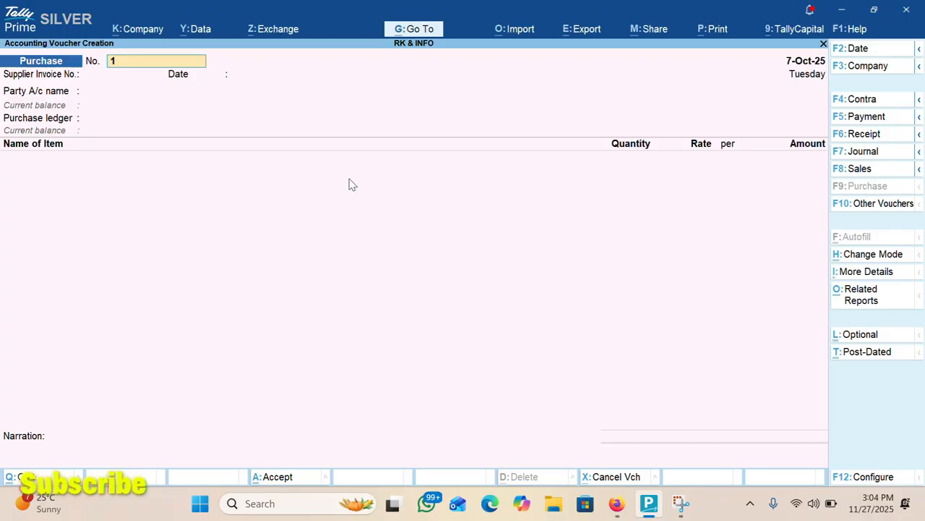
key("F2")
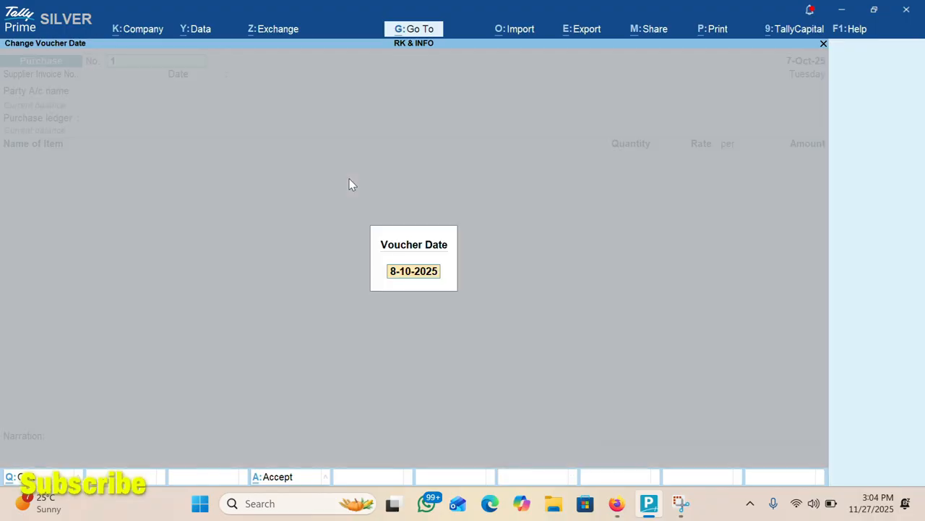
key("Return")
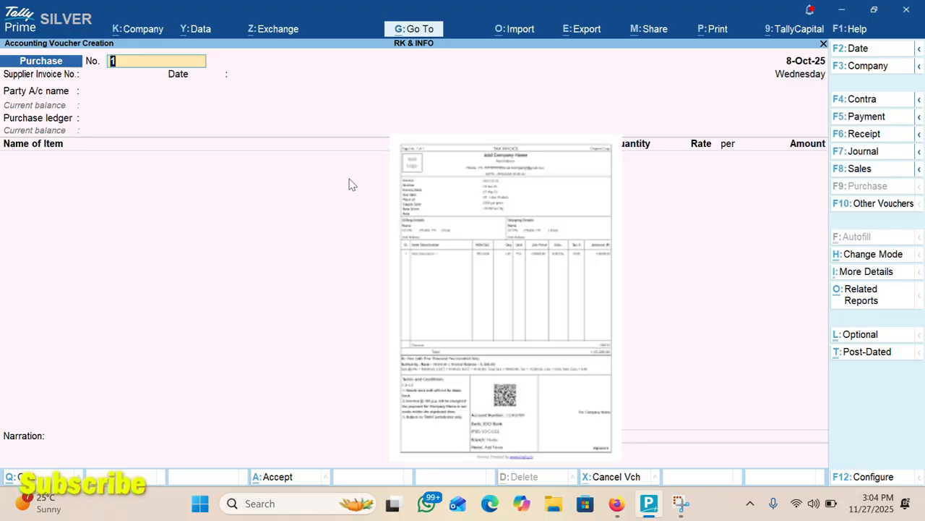
Set both the purchase voucher number and the supplier invoice number to RTC/25-26/96.
type("RT")
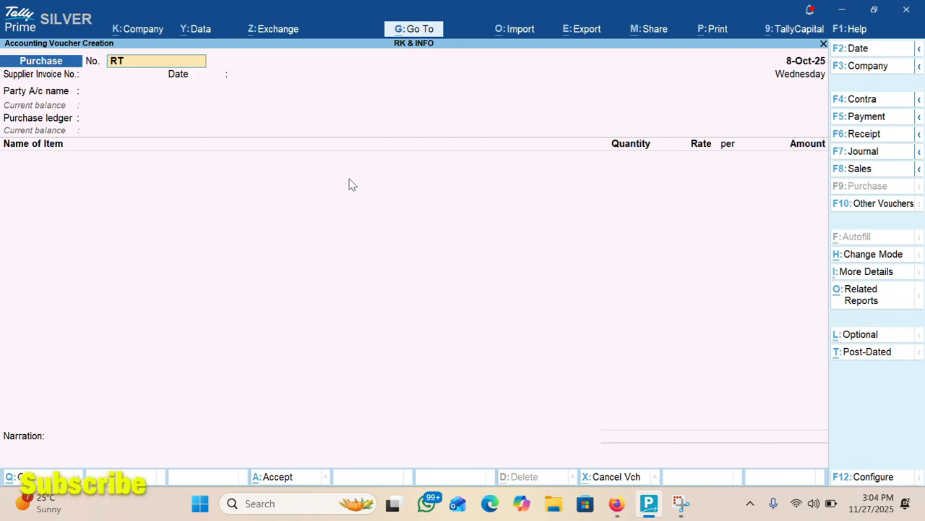
type("C")
type("/24-2")
key("BackSpace")
key("BackSpace")
key("BackSpace")
type("5-26/96")
key("ctrl")
key("Return")
type("RTC/25-26/96")
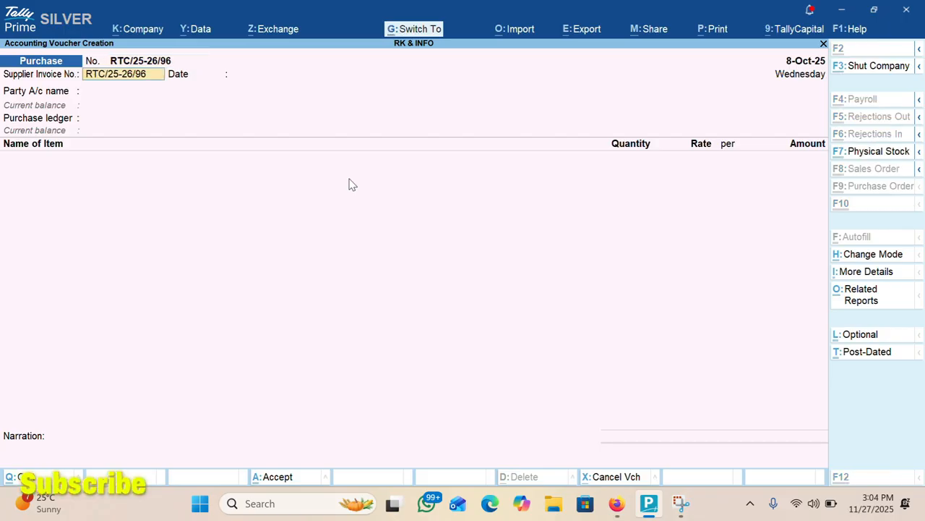
key("Return")
key("Return")
Start a new party ledger from within the purchase voucher and name it RAM TRADING COMPONY.
key("alt+c")
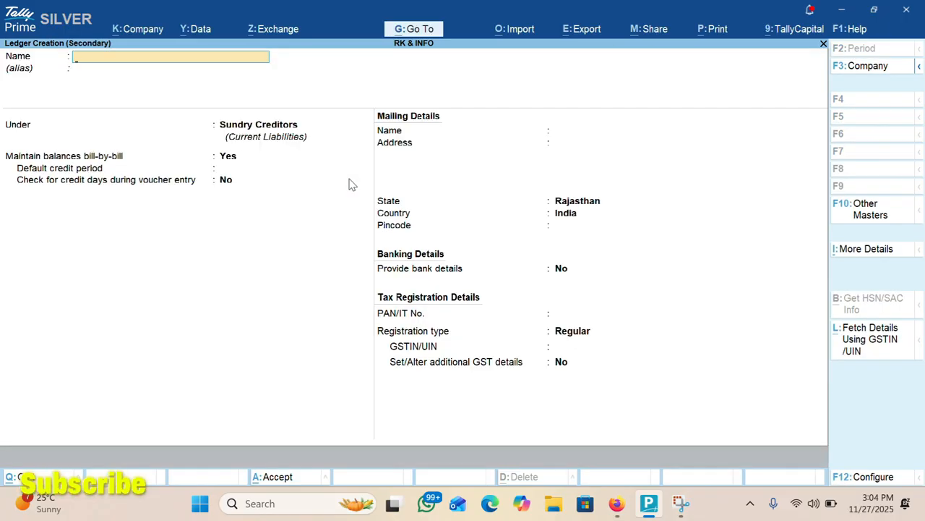
type("RAM TRADING COM")
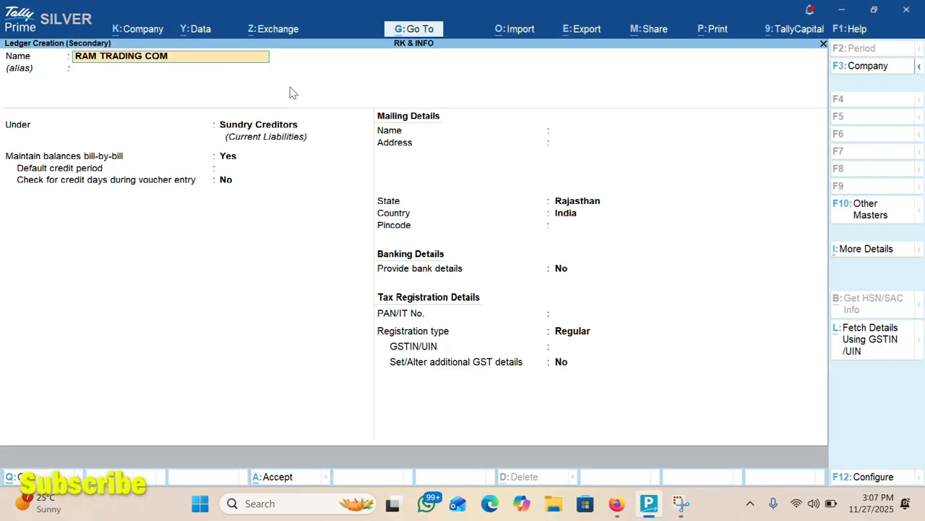
type("PONY")
key("BackSpace")
key("BackSpace")
key("BackSpace")
key("BackSpace")
left_click(389, 18)
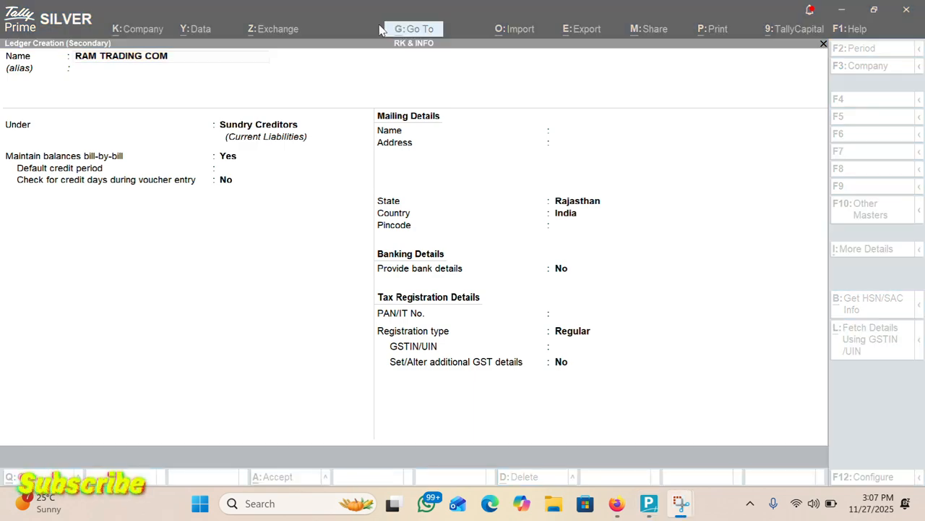
left_click(240, 61)
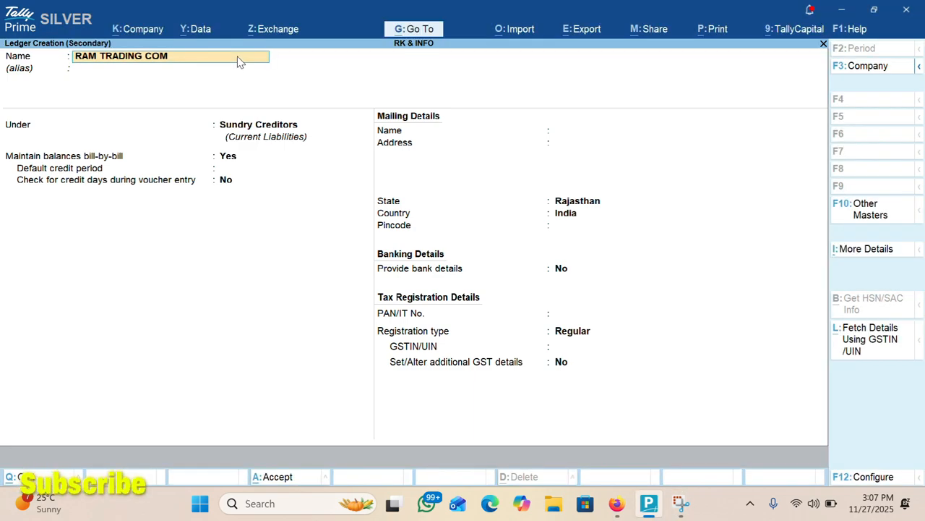
type("PONY")
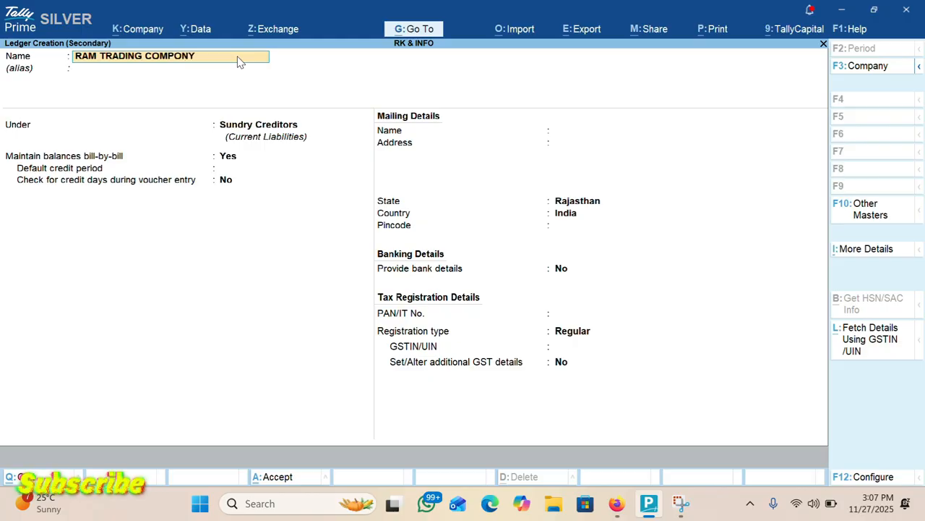
key("Return")
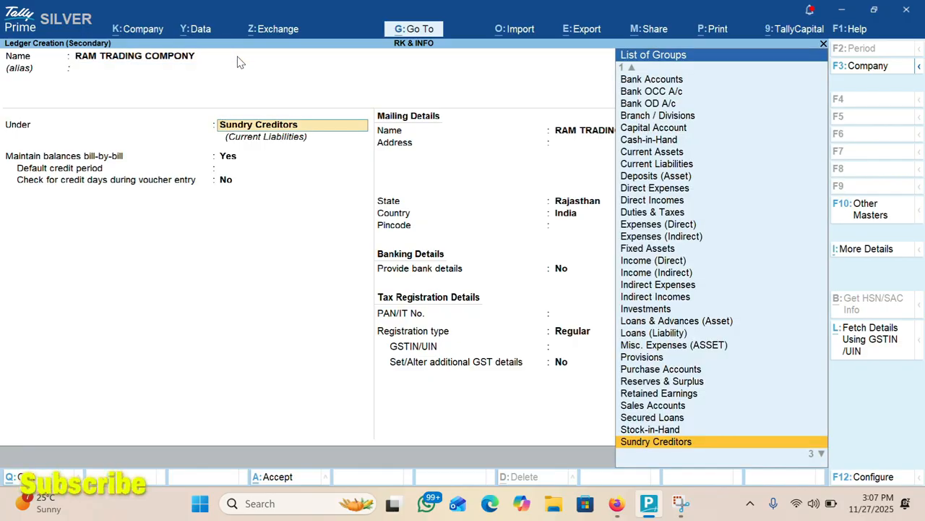
Keep the supplier ledger under Sundry Creditors with bill-by-bill balances, state Rajasthan, country India, no bank details and Regular registration type.
key("Return")
key("Return")
key("Return")
key("Return")
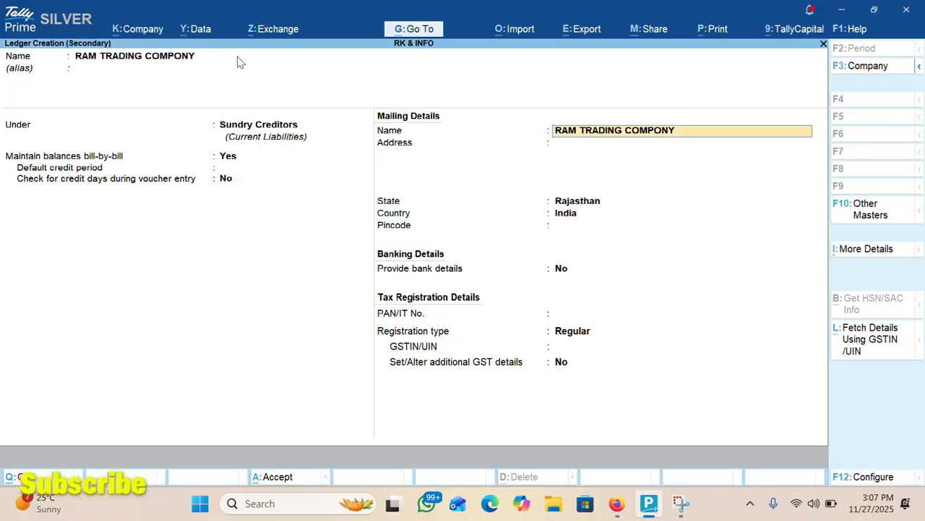
key("Return")
key("Return")
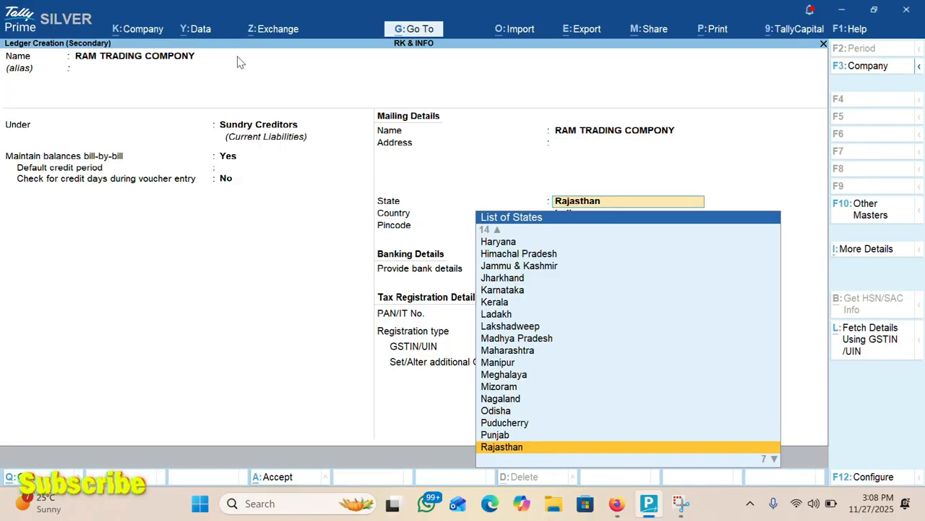
key("Return")
key("Return")
key("Return")
key("Return")
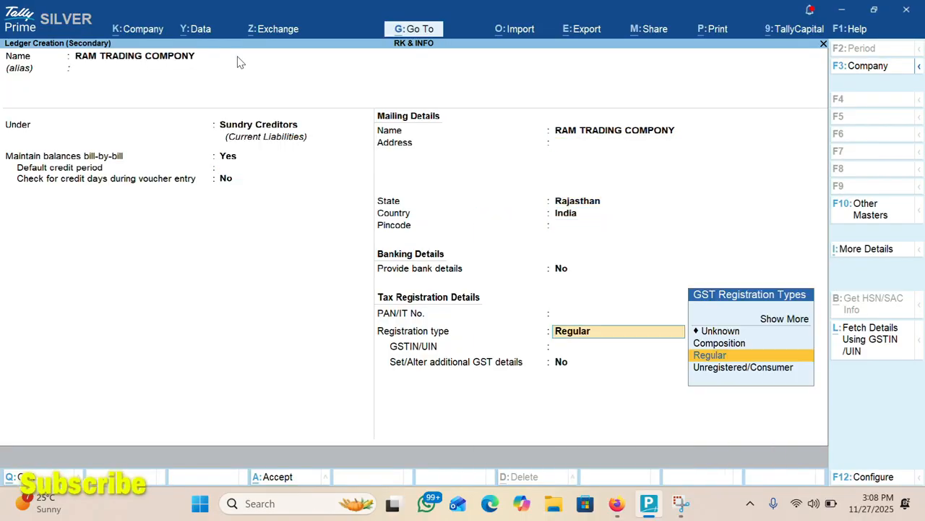
Enter the supplier's GSTIN without additional GST details and save the ledger, keeping PURCHASE AC as the voucher's purchase ledger.
key("Return")
type("08")
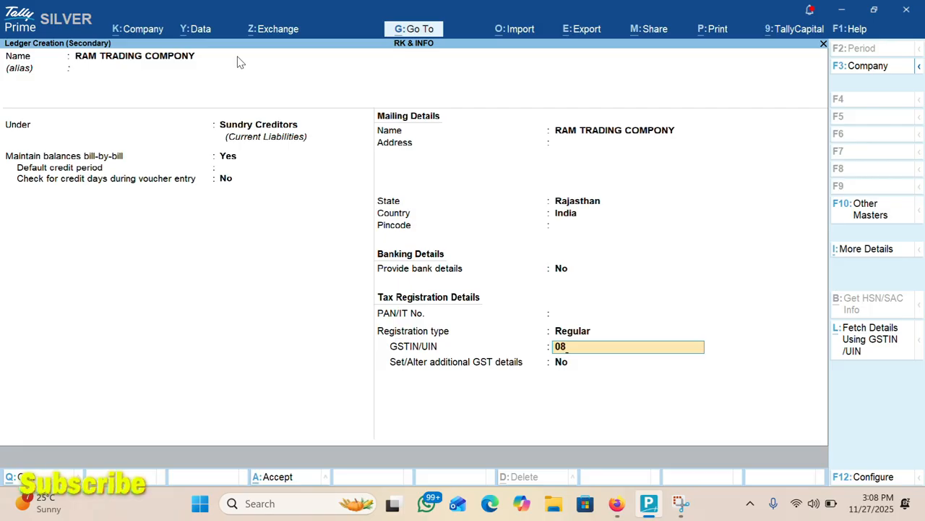
type("ABCDE2545")
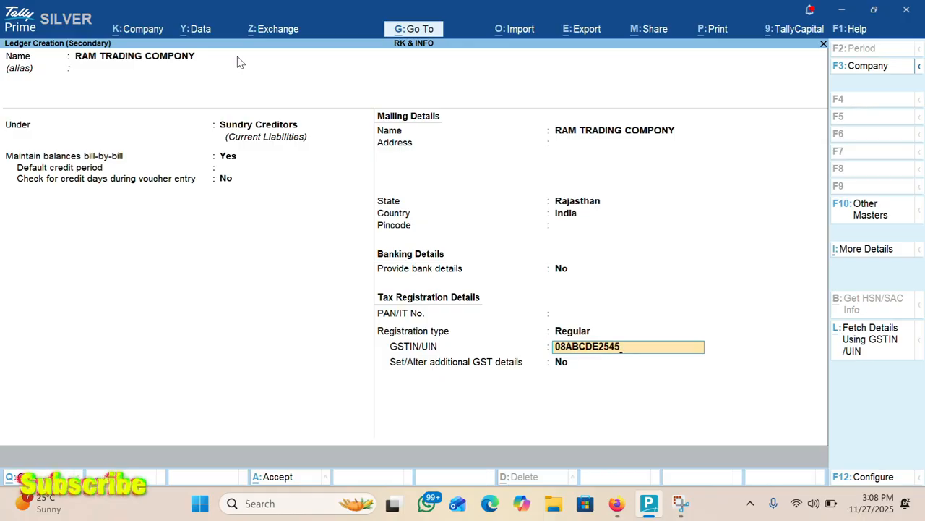
type("M1Z")
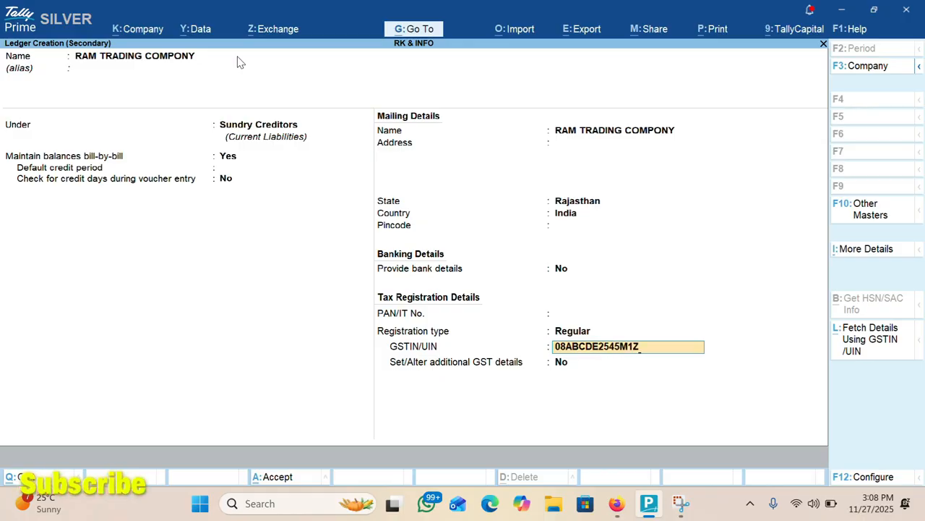
type("U")
key("Return")
key("Return")
key("Return")
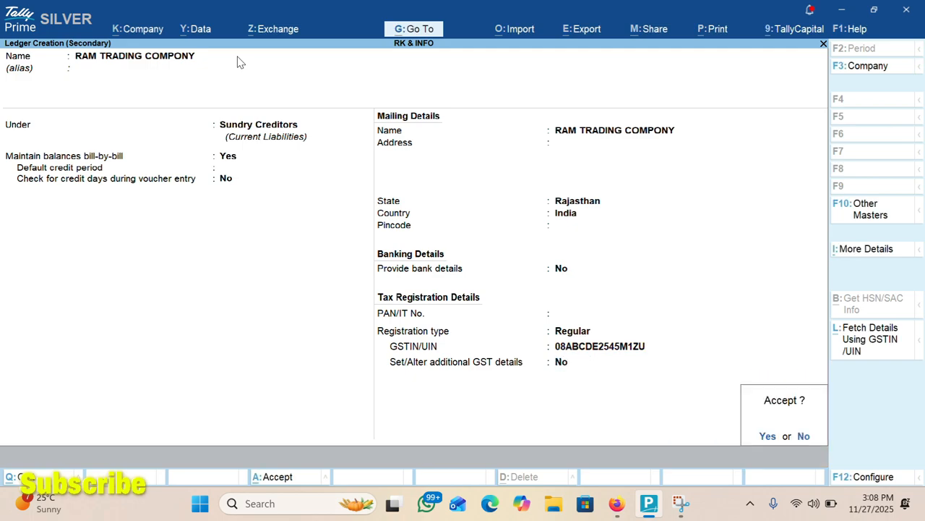
key("Return")
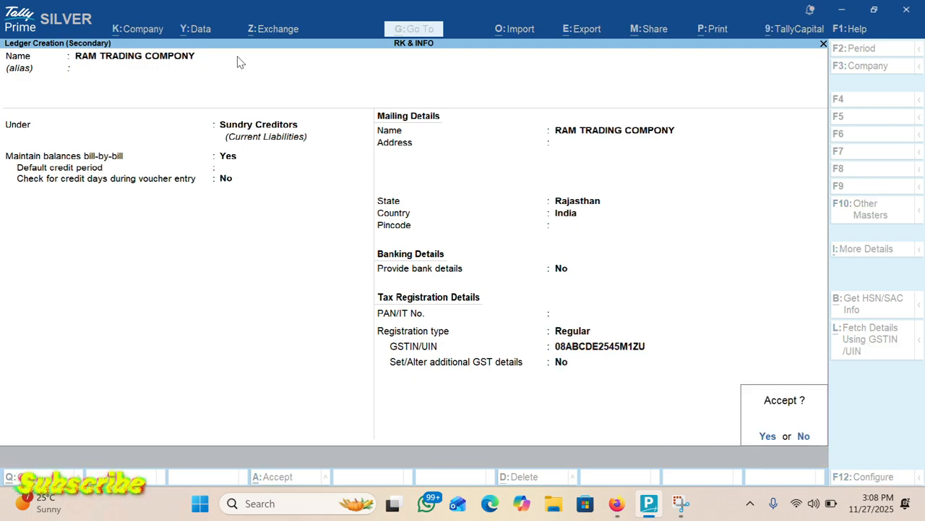
key("Return")
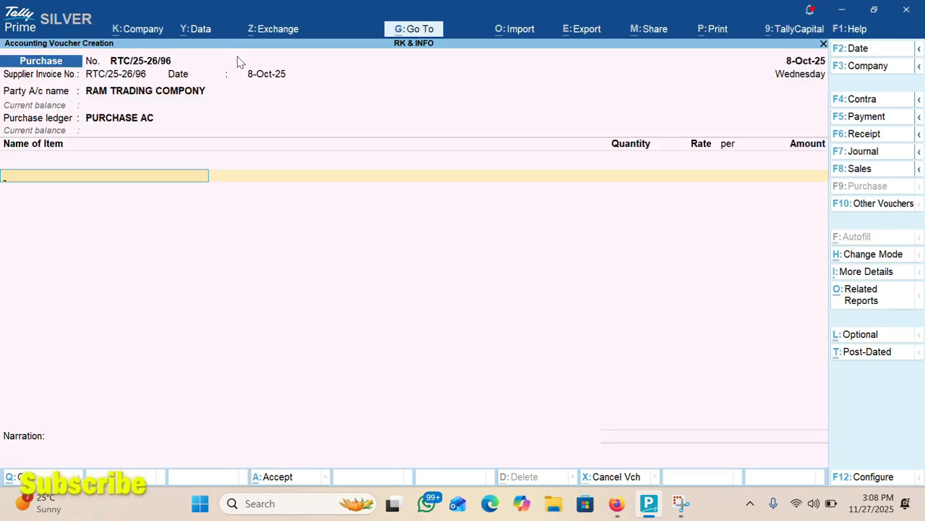
Add the item TMT BAR to the purchase voucher without a description, with a quantity of 25,000 KG.
type("TMT")
key("Return")
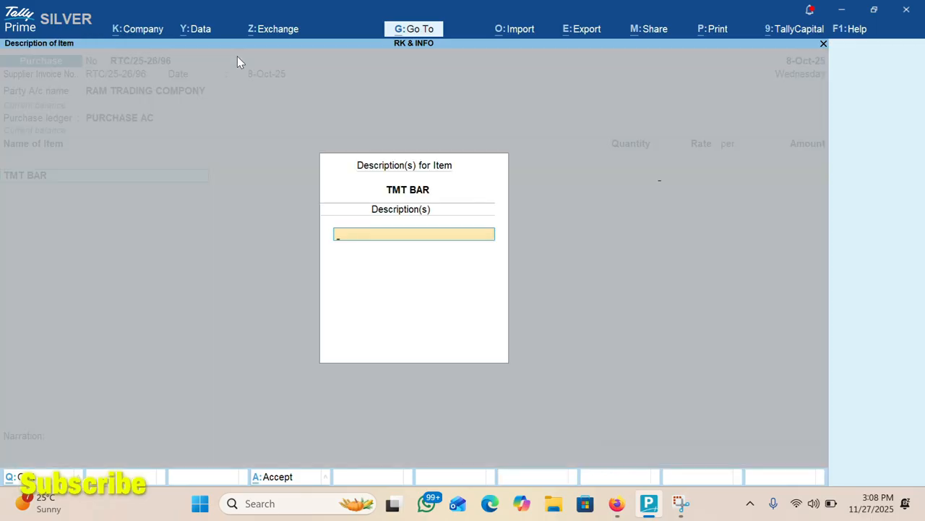
key("Return")
type("25,00")
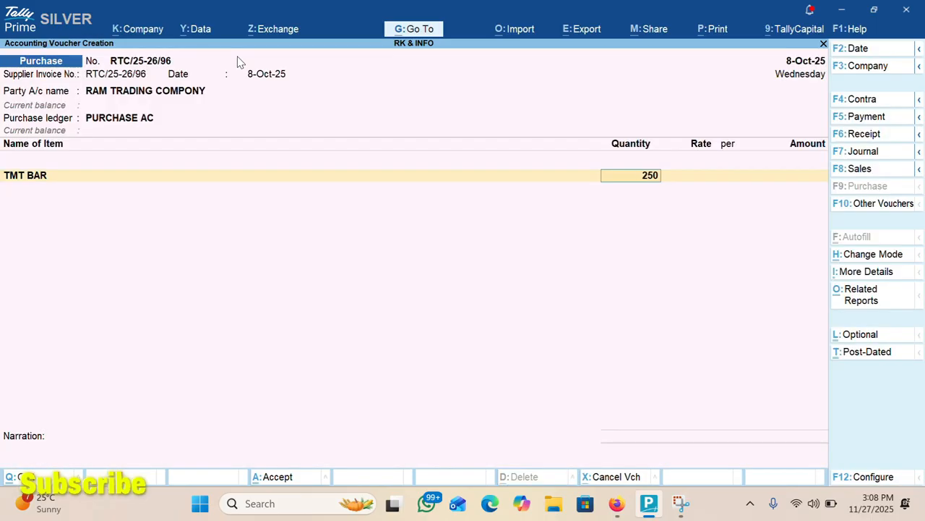
type("0")
key("Return")
key("Return")
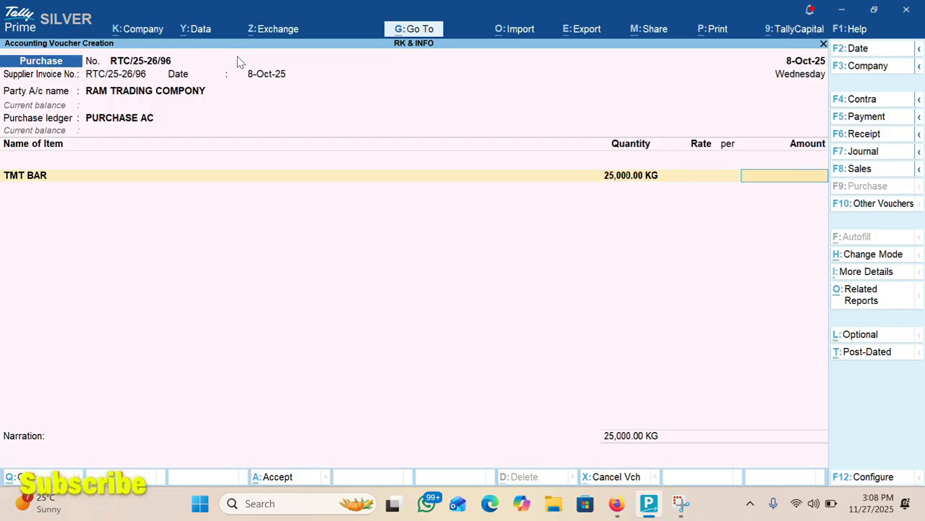
Set the TMT BAR rate to 55 per KG, accept the item amount and finish the item list.
key("BackSpace")
key("BackSpace")
type("55")
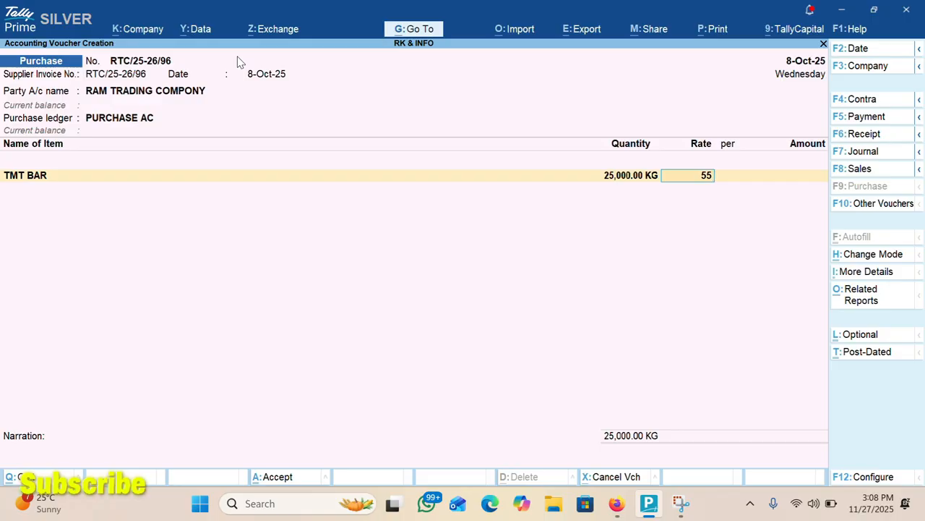
key("Return")
key("Return")
key("Return")
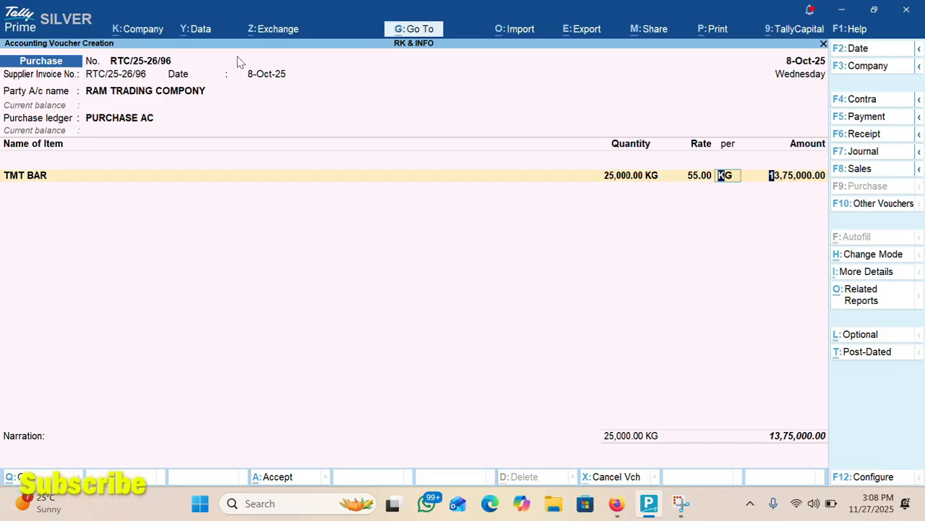
key("Return")
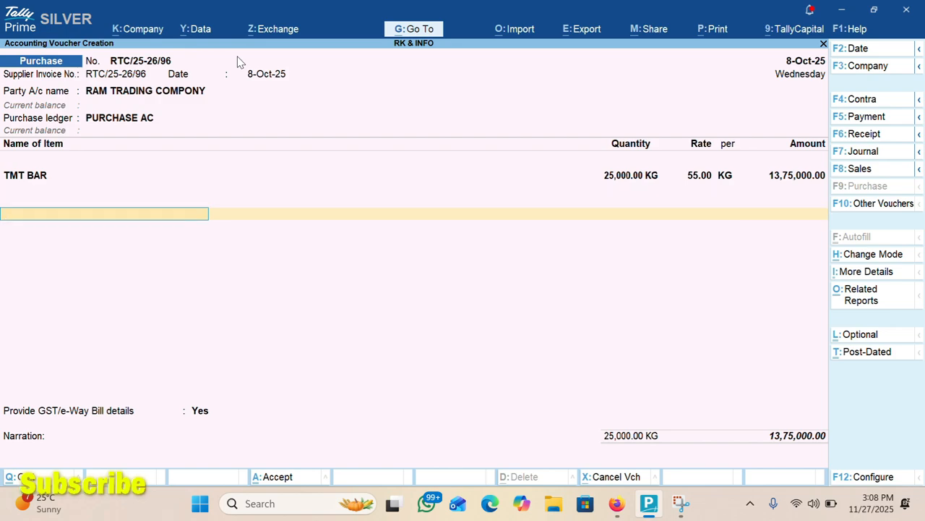
Add the CGST and SGST ledgers below the item in the purchase voucher with their calculated amounts.
type("CGST")
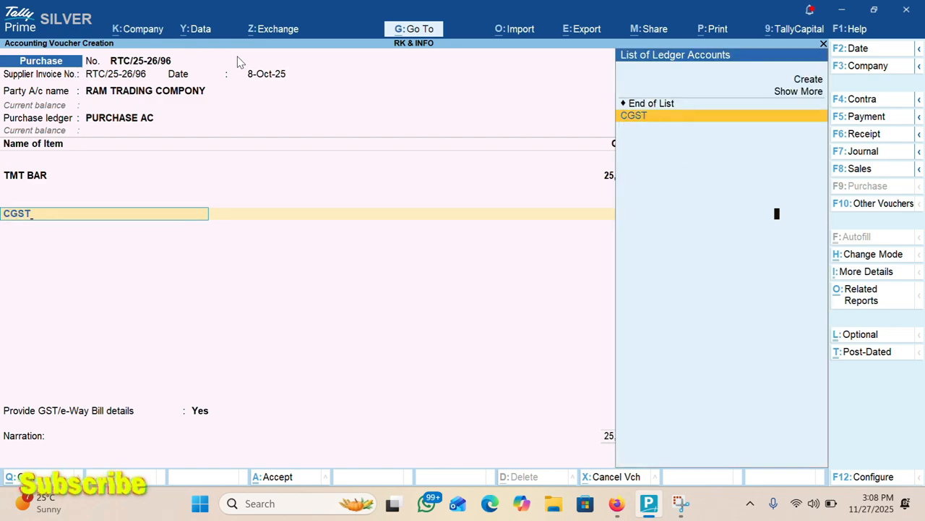
key("Return")
key("Return")
type("G")
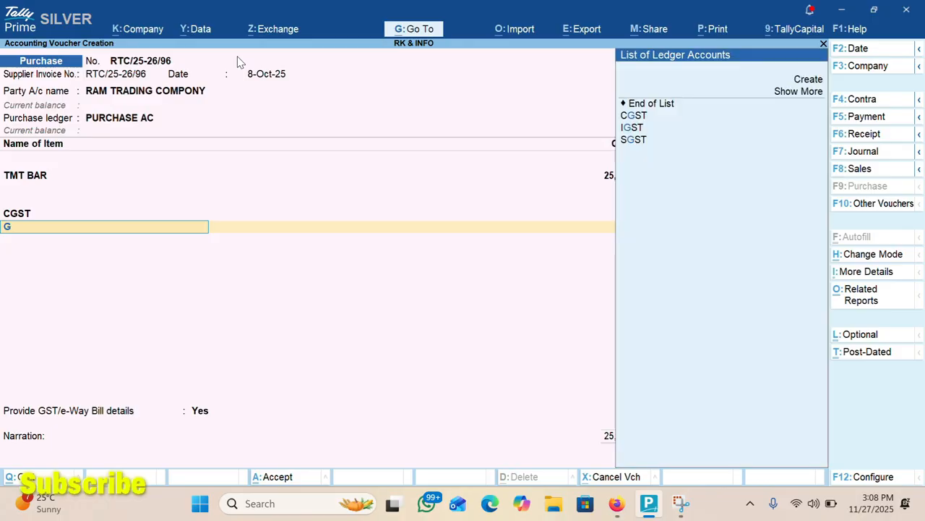
key("BackSpace")
type("SGST")
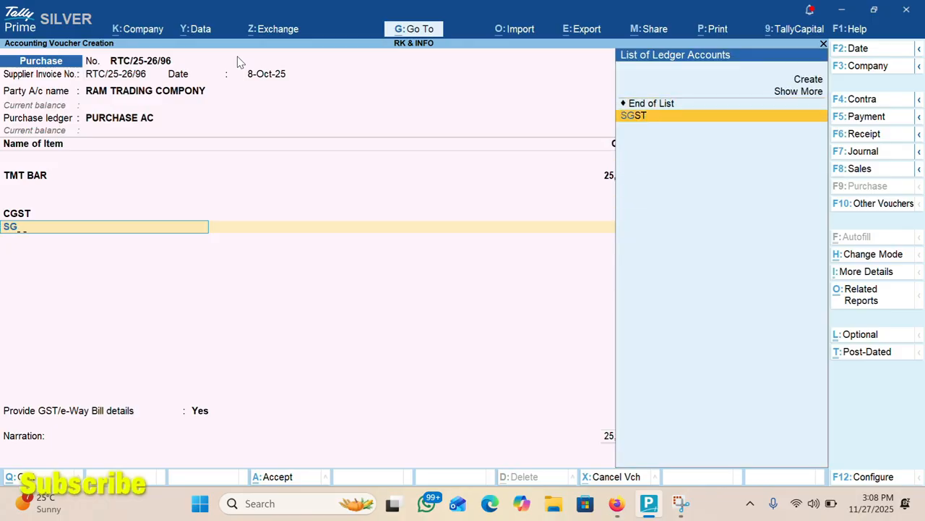
key("Return")
key("Return")
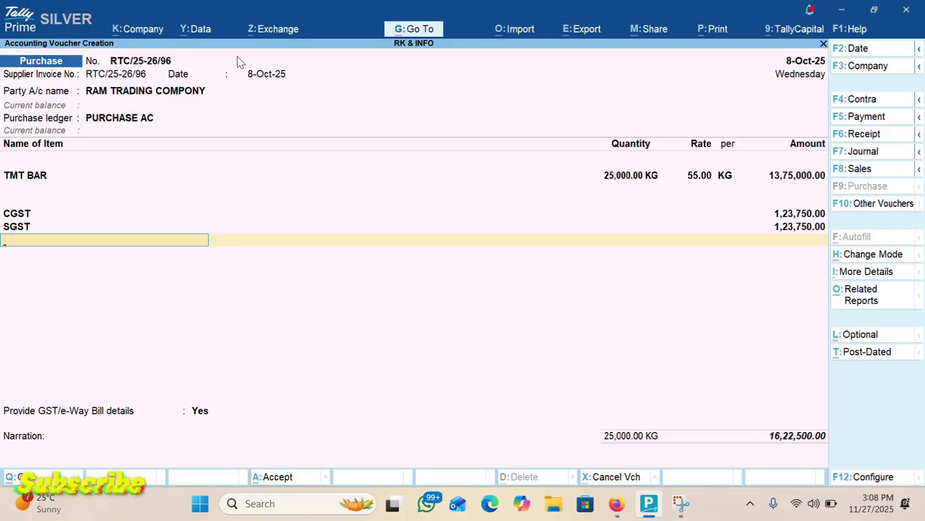
type("ROFF")
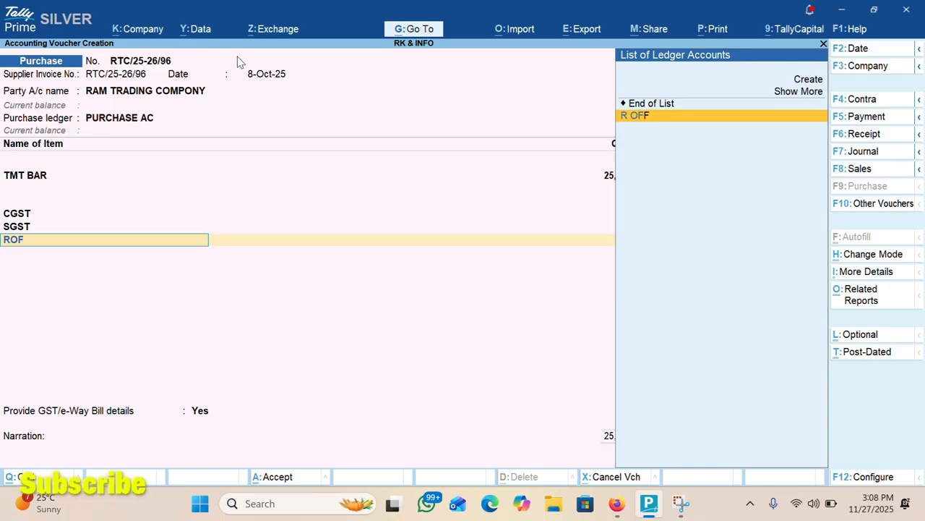
key("BackSpace")
key("BackSpace")
key("BackSpace")
key("BackSpace")
key("BackSpace")
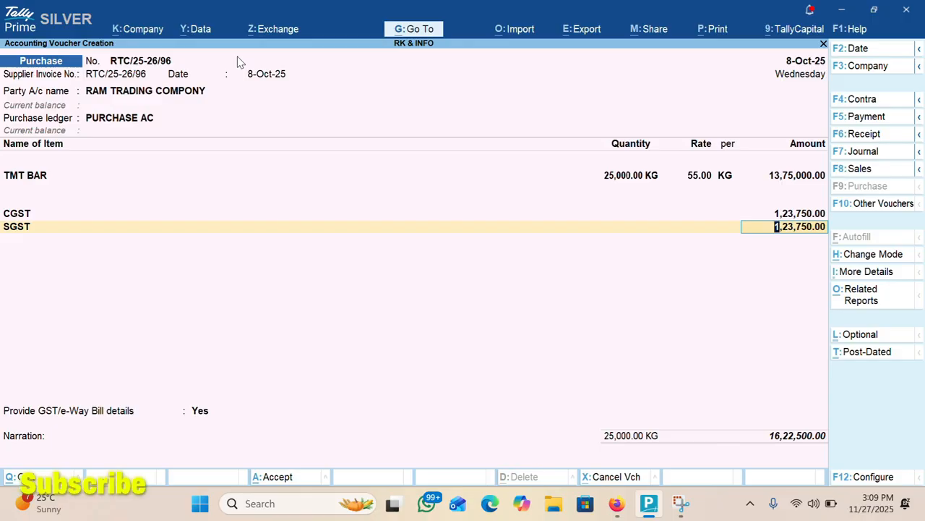
Return to the TMT BAR line and try a rate of 55.5, settling on 55.60 per KG.
key("Up")
key("Up")
key("BackSpace")
key("BackSpace")
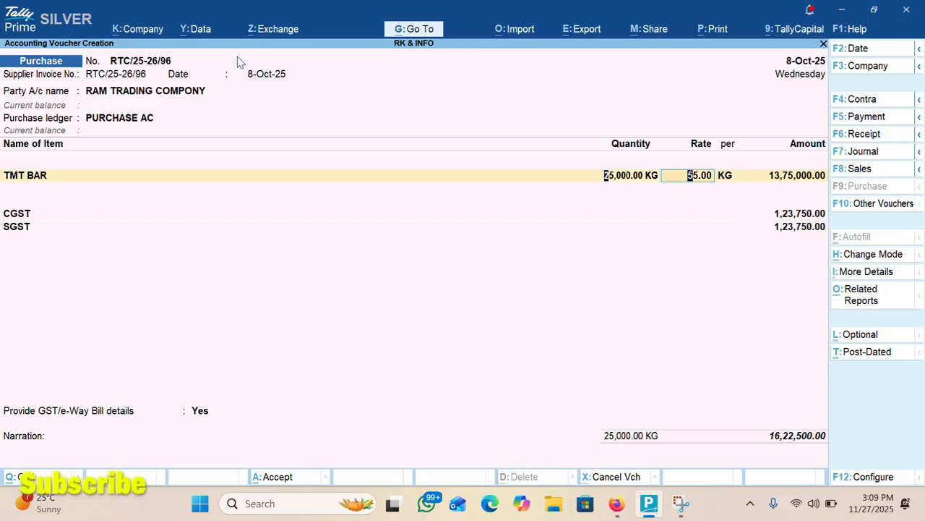
key("Return")
type("55.5")
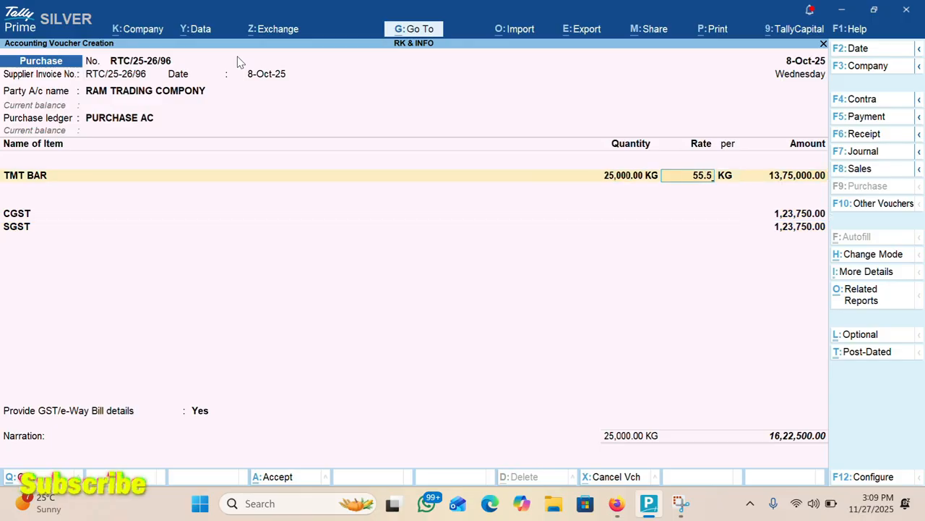
key("Return")
key("BackSpace")
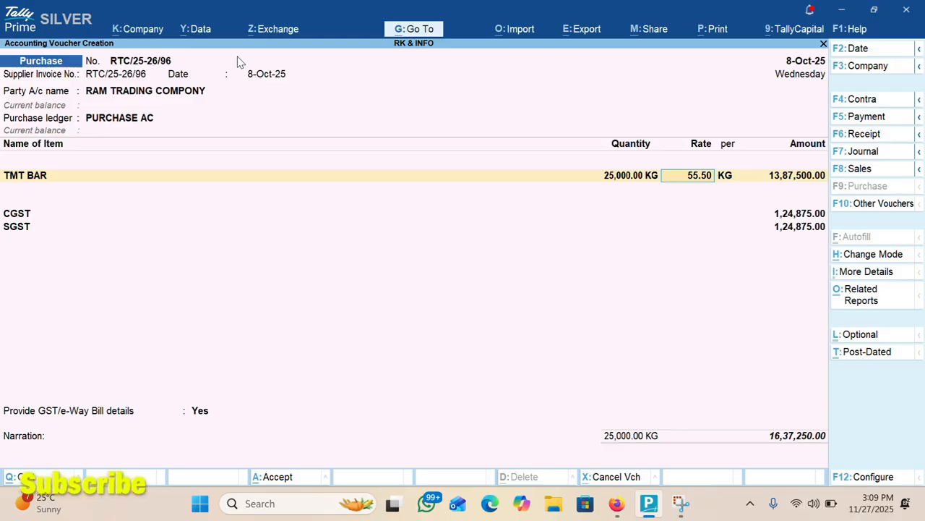
type("55.6")
key("Return")
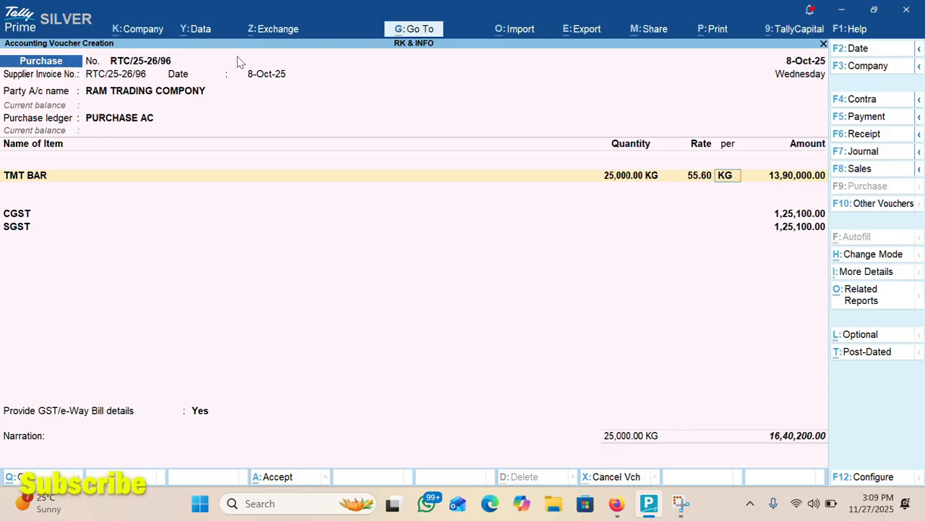
Set the TMT BAR quantity to 25,525 KG and accept the rest of the item line.
key("BackSpace")
key("BackSpace")
type("25")
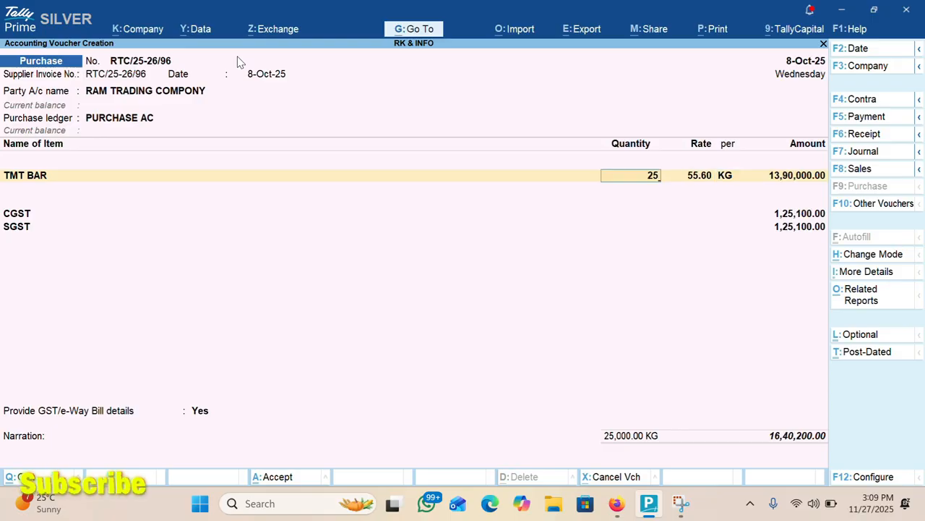
type("500")
key("BackSpace")
key("BackSpace")
type("25")
key("Return")
key("Return")
key("Return")
key("Return")
key("Return")
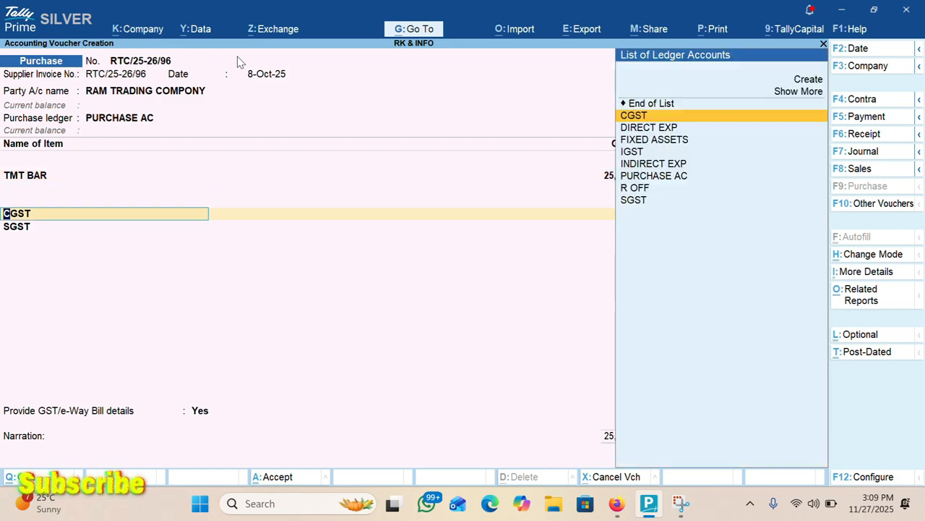
Keep the CGST and SGST lines and add the R OFF ledger below them with its calculated rounding amount.
key("Return")
key("Return")
key("Return")
key("Return")
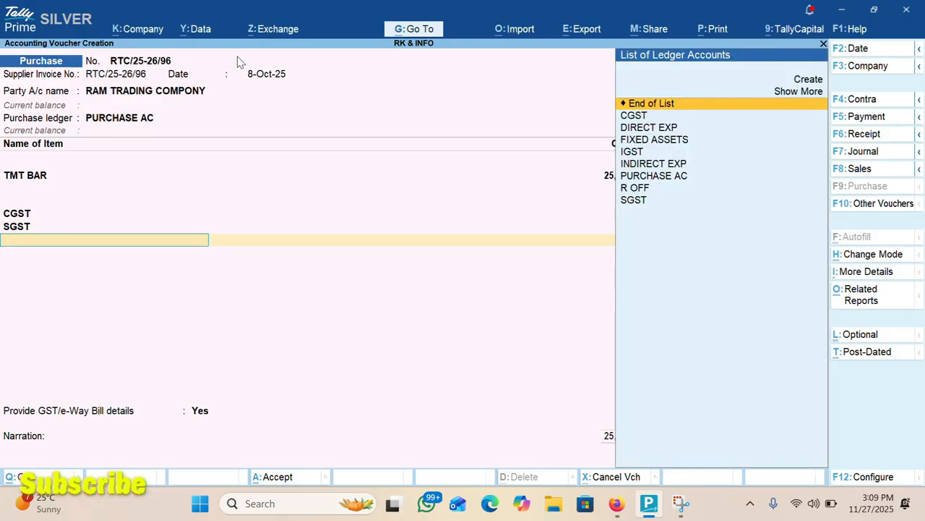
type("RO")
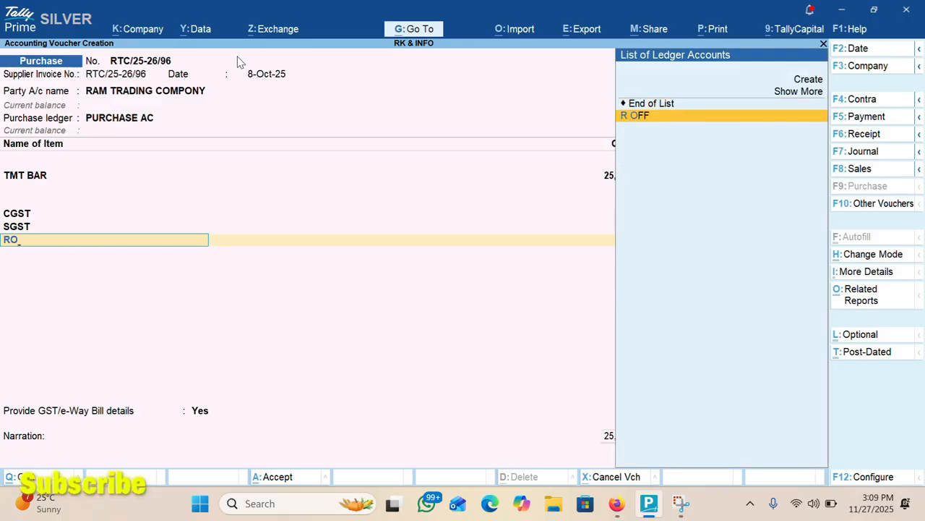
key("Return")
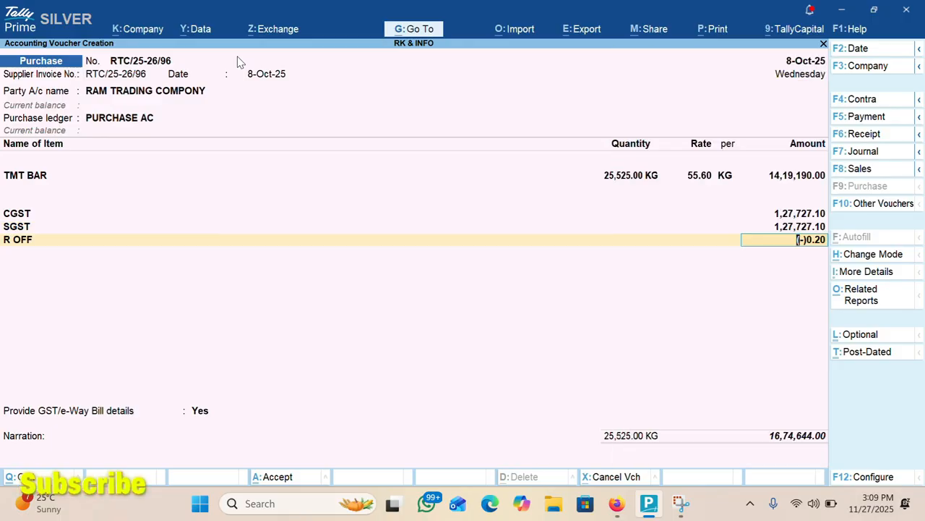
key("ctrl")
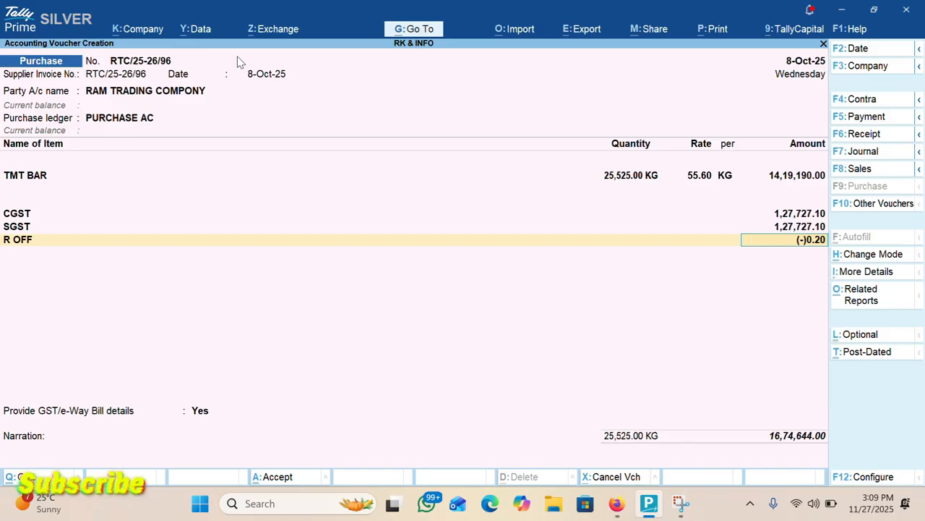
key("Return")
key("Return")
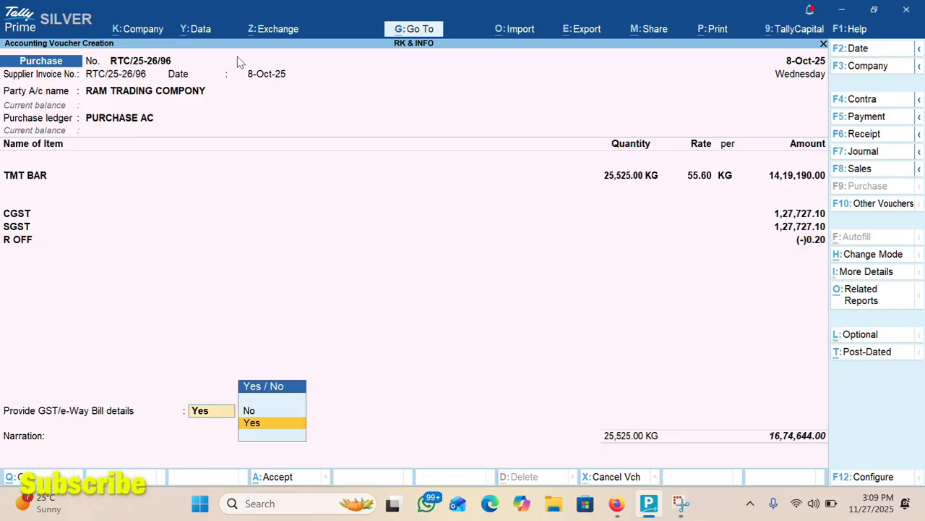
Set Provide GST/e-Way Bill details to No and save the purchase voucher.
key("Up")
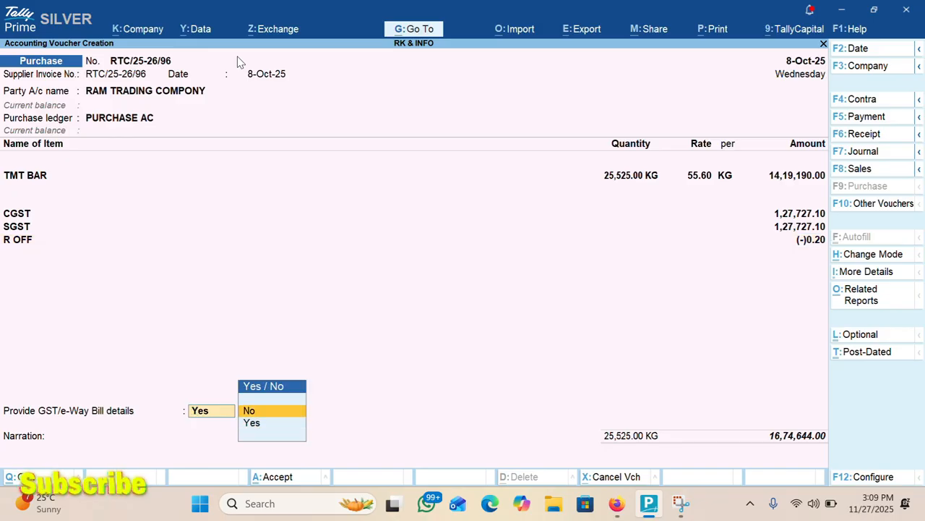
key("Return")
key("ctrl")
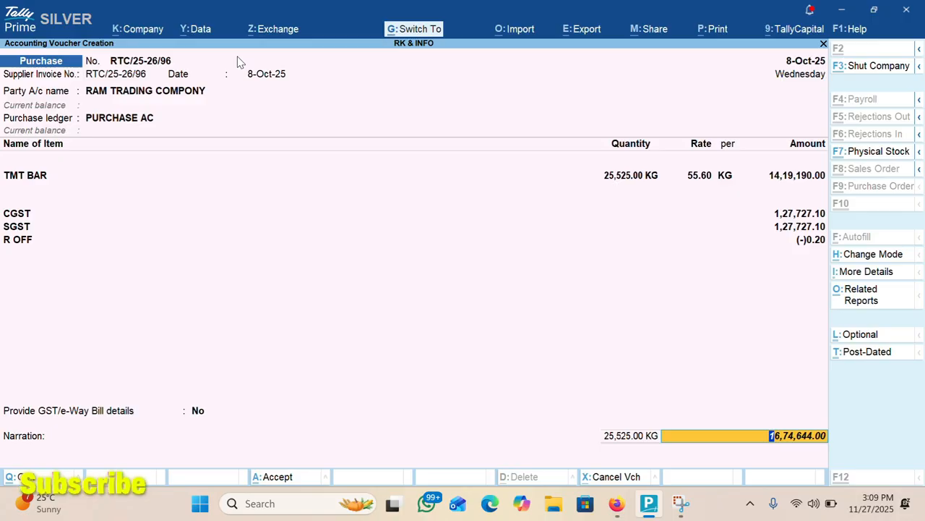
key("ctrl+a")
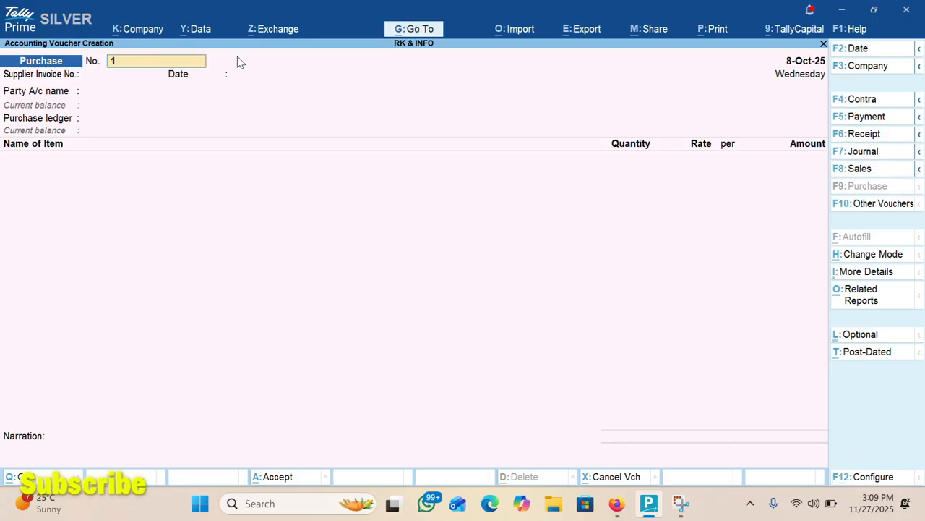
Set the purchase voucher date to 15-10-25.
key("F2")
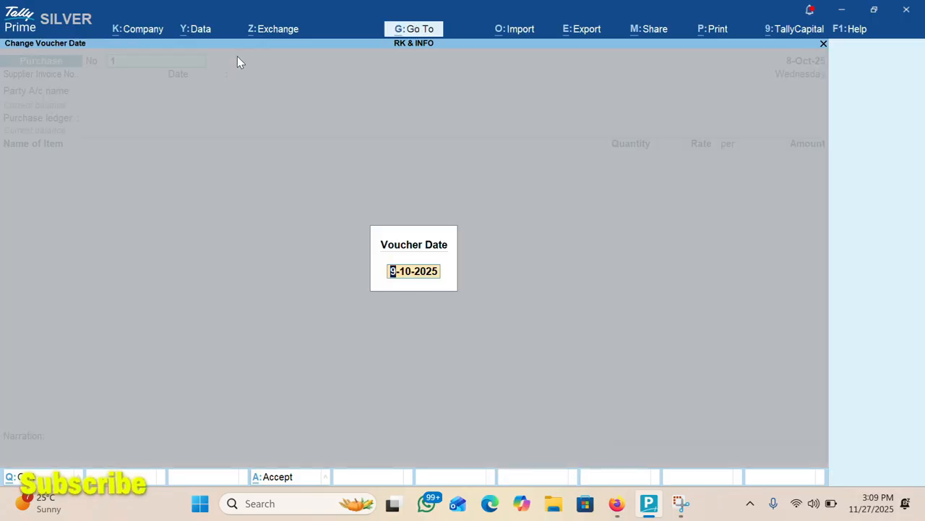
type("15+10+")
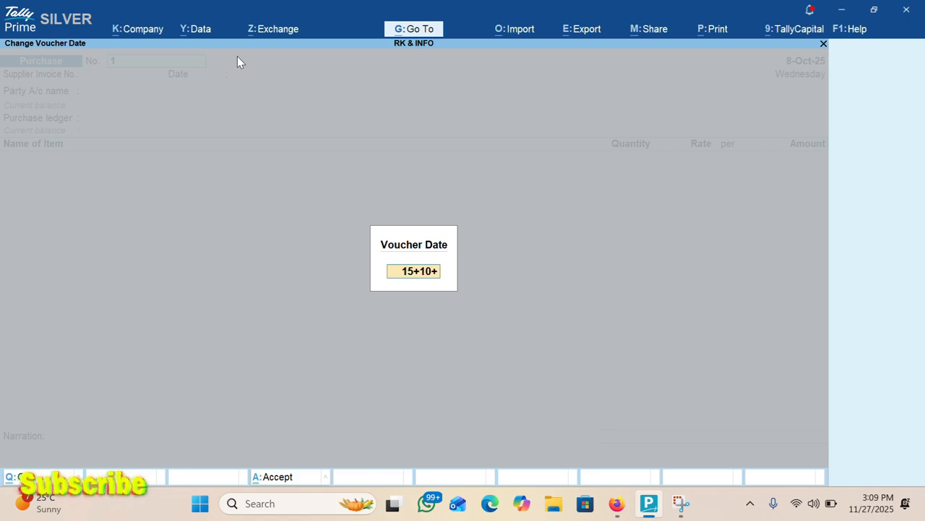
type("25")
key("Return")
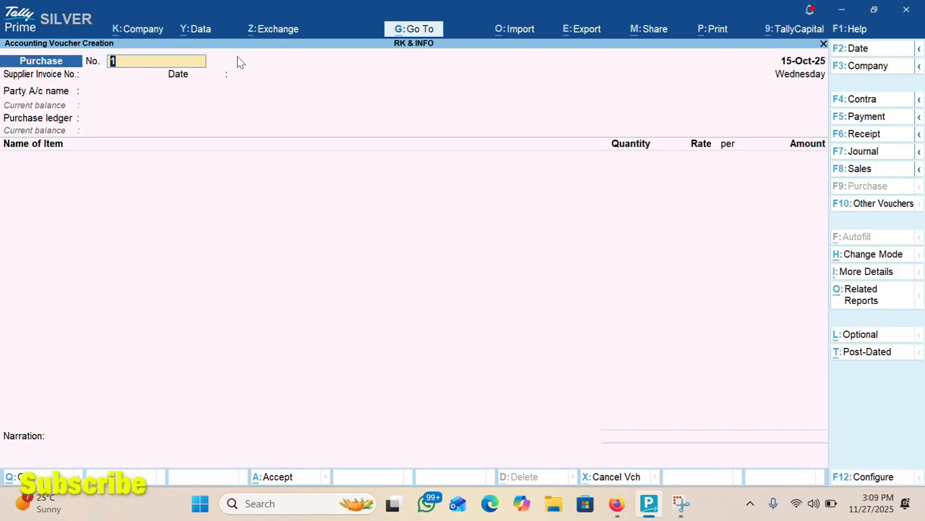
Enter voucher number MH/25-26/154 and reuse it as the supplier invoice number, keeping 15-Oct-25 as the invoice date.
type("MH/25-26/154")
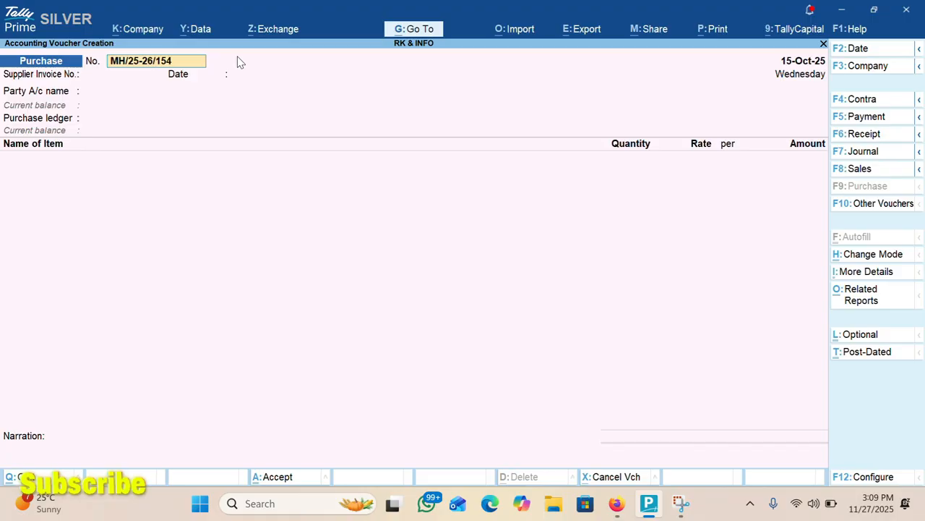
key("ctrl+alt+c")
key("Return")
key("ctrl+alt+v")
key("Return")
key("Return")
Select MAHADEV HARDWARE as the party account and PURCHASE AC as the purchase ledger.
type("MAHADEV")
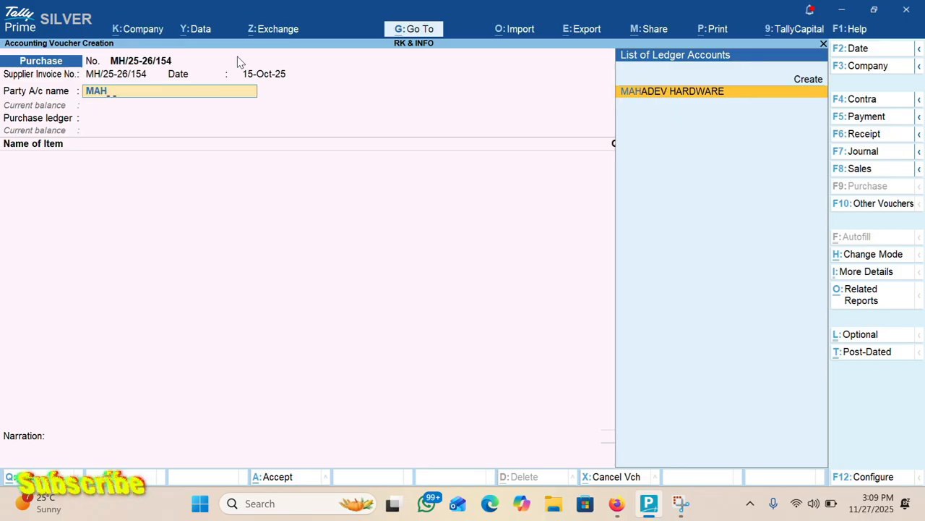
key("Return")
key("Return")
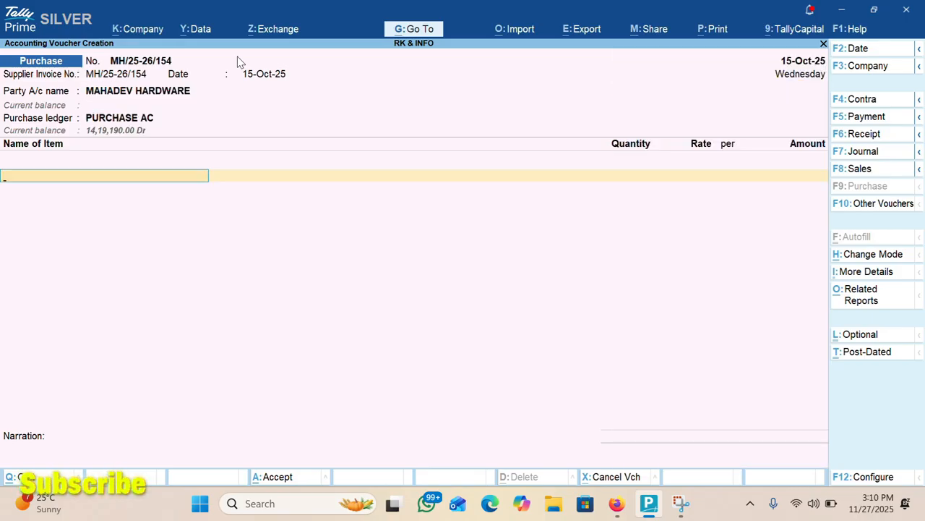
Add an ULTRATECH CEMENT item line with 500 BAG at a rate of 430 per BAG.
type("ULTR")
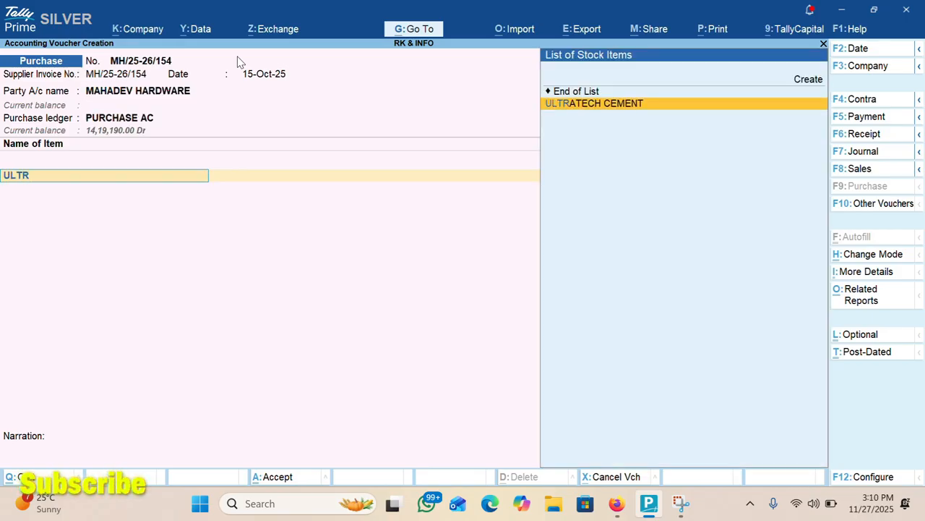
key("Return")
key("Return")
type("500")
key("Return")
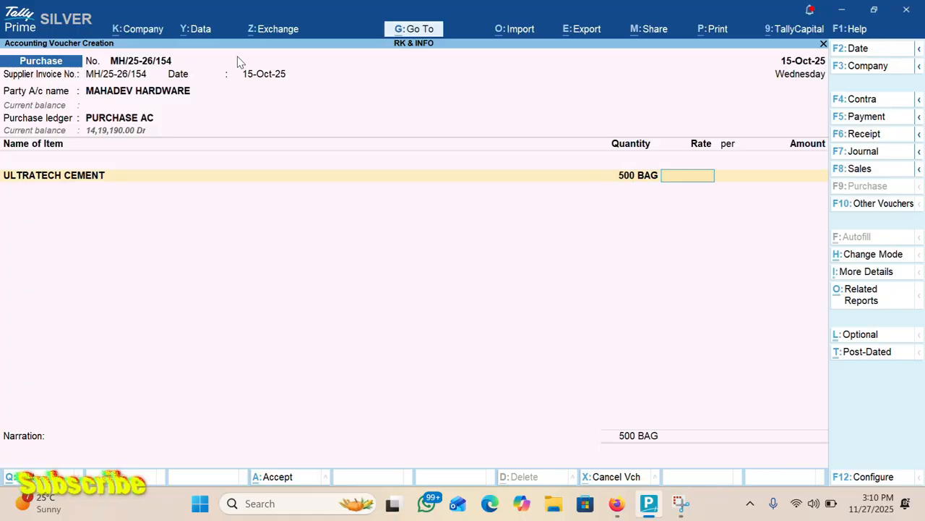
type("430")
key("Return")
key("Return")
key("Return")
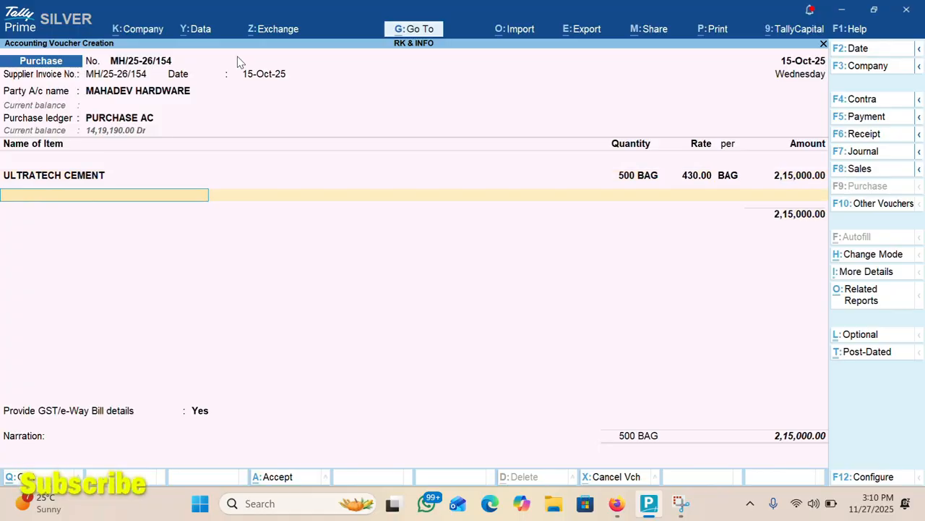
End the item list and add the CGST and SGST ledgers with their calculated tax amounts.
key("Return")
type("GST")
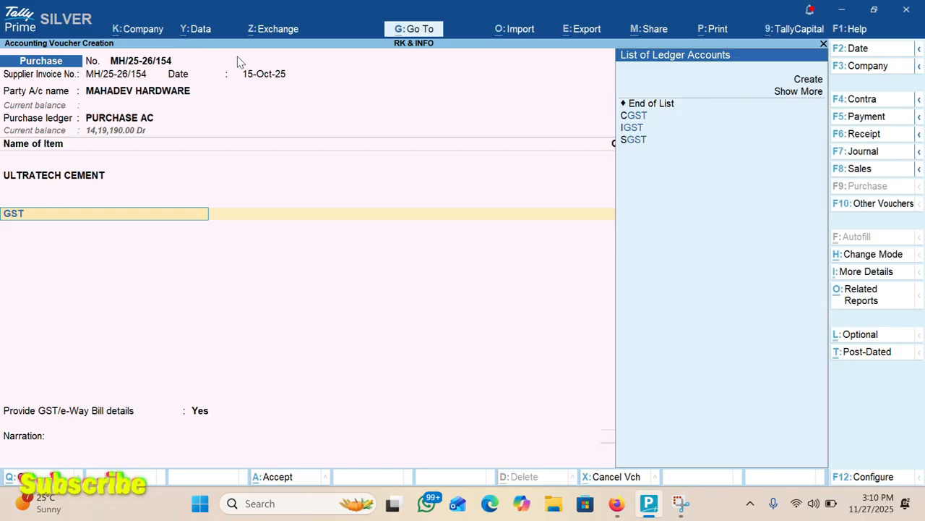
key("Down")
key("Down")
key("Down")
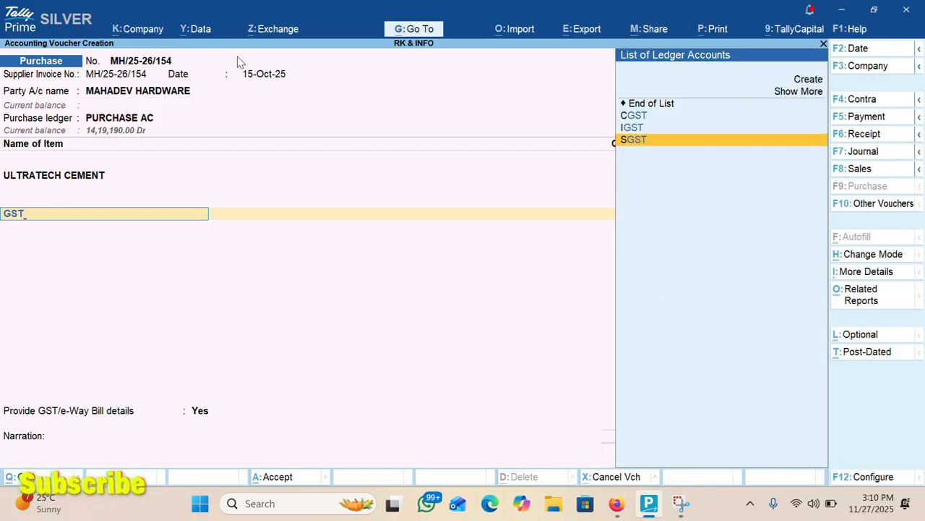
key("Down")
key("Return")
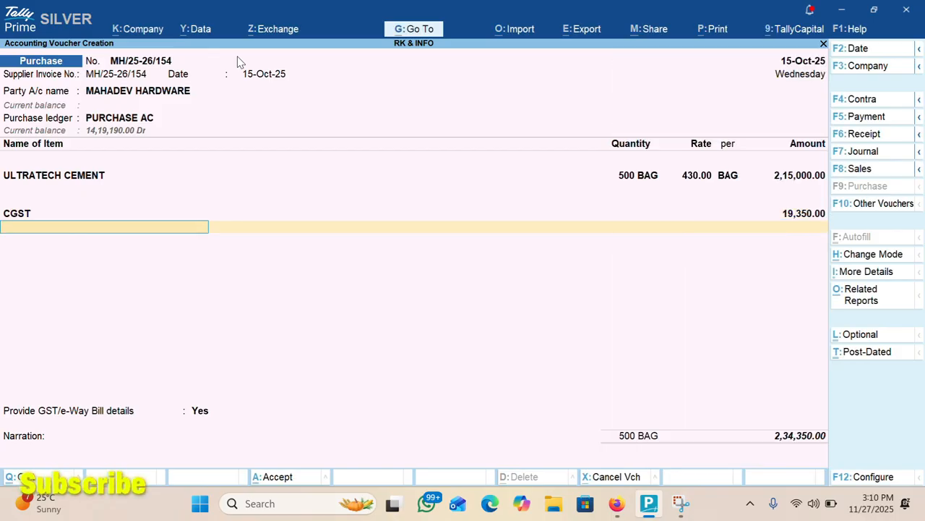
type("GST")
key("Down")
key("Down")
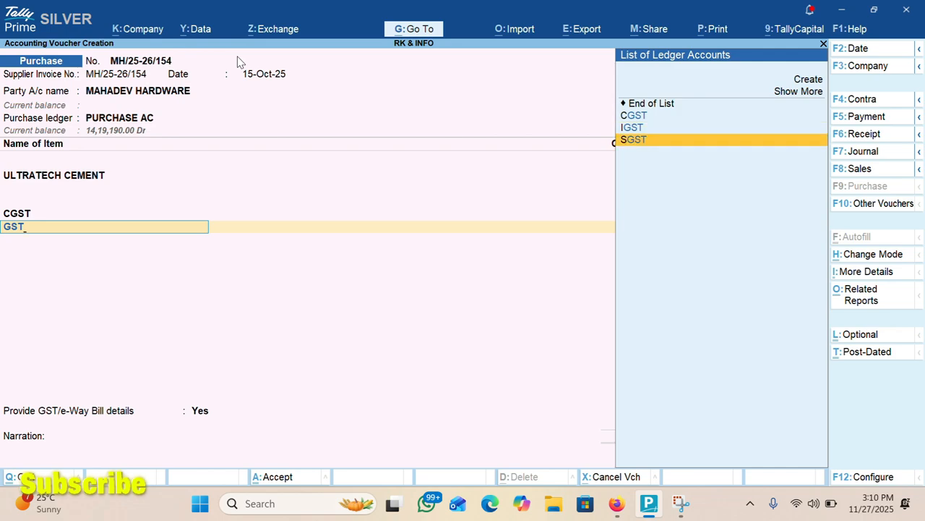
key("Return")
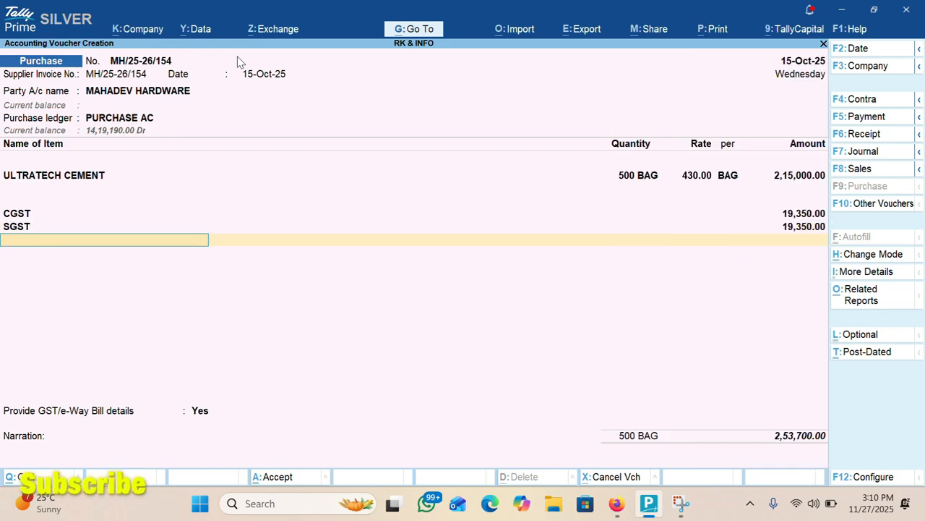
Add the R OFF ledger below SGST and save the MAHADEV HARDWARE purchase voucher.
type("R")
key("Return")
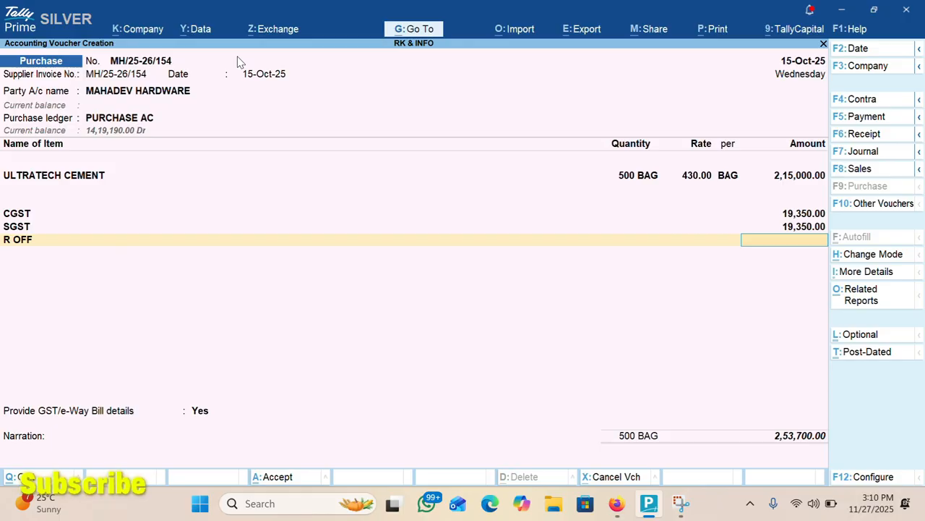
key("ctrl")
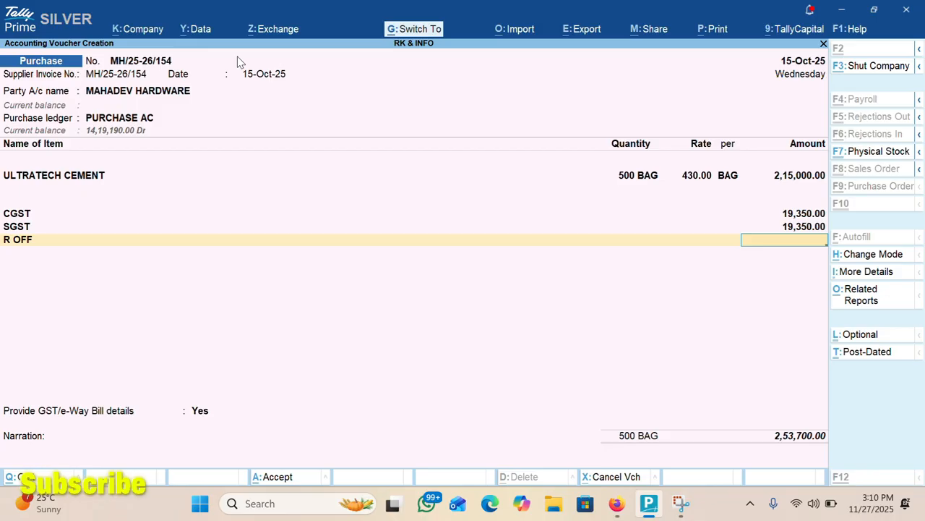
key("ctrl+a")
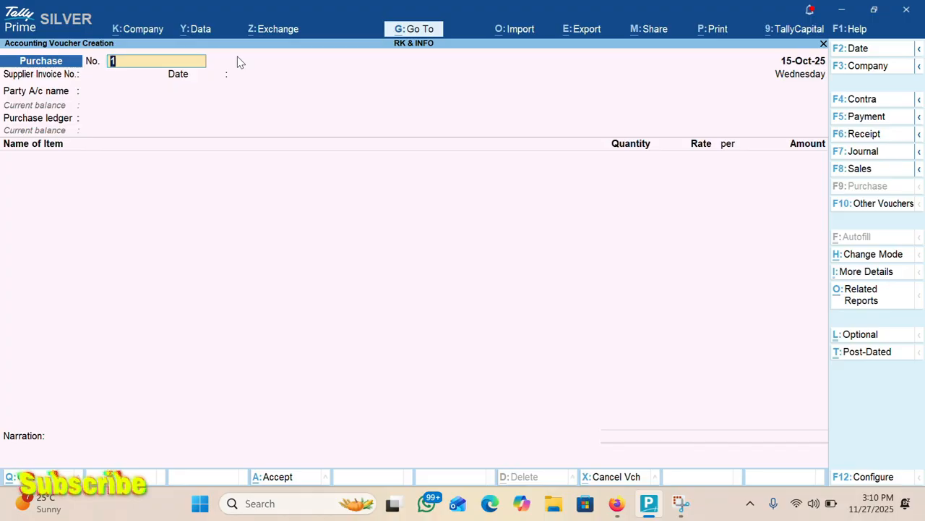
Enter voucher number GH/09/2025-26 on the new purchase and reuse it as the supplier invoice number, keeping the 15-Oct-25 invoice date.
type("G")
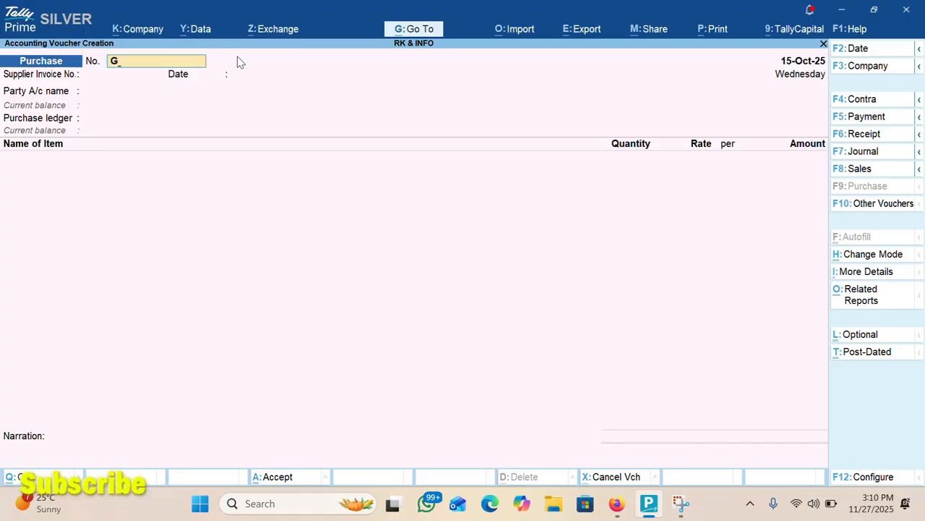
type("H/09/2025-26")
key("ctrl")
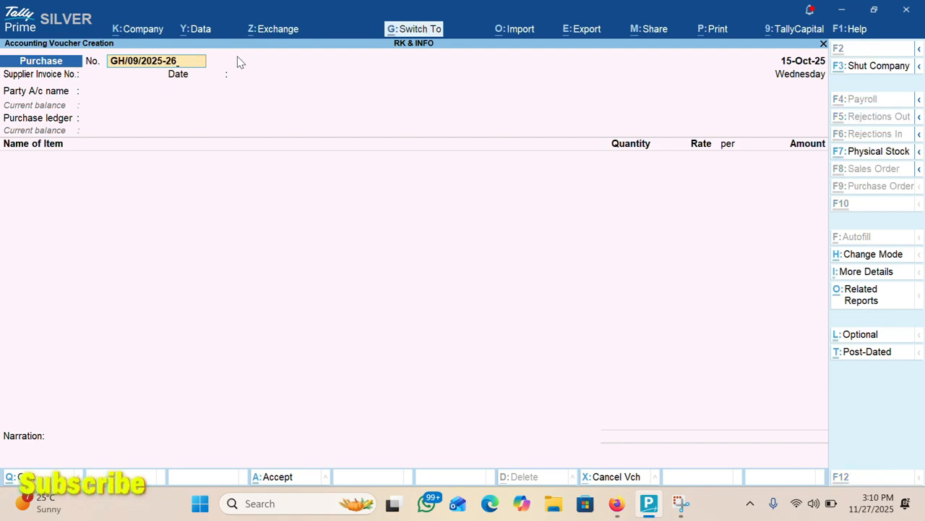
key("Return")
key("ctrl+alt+v")
key("Return")
key("Return")
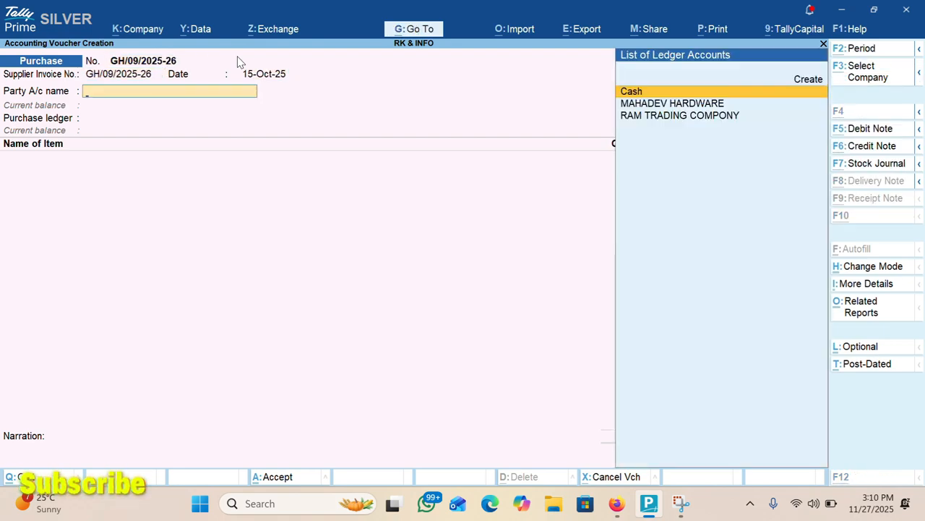
Create a party ledger named GANESH HARDWARE under Sundry Creditors, keeping the default bill-by-bill settings and mailing name.
key("alt+c")
type("GANESH")
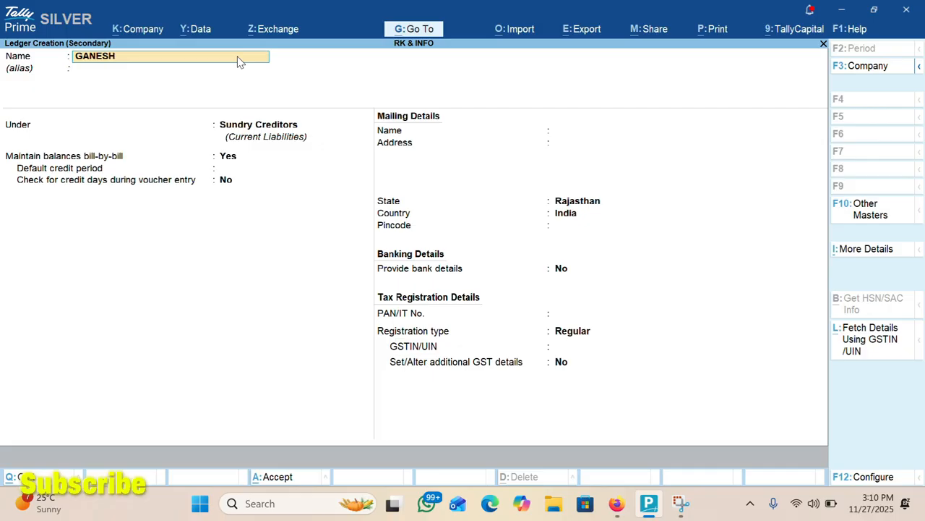
type(" HARDWARE")
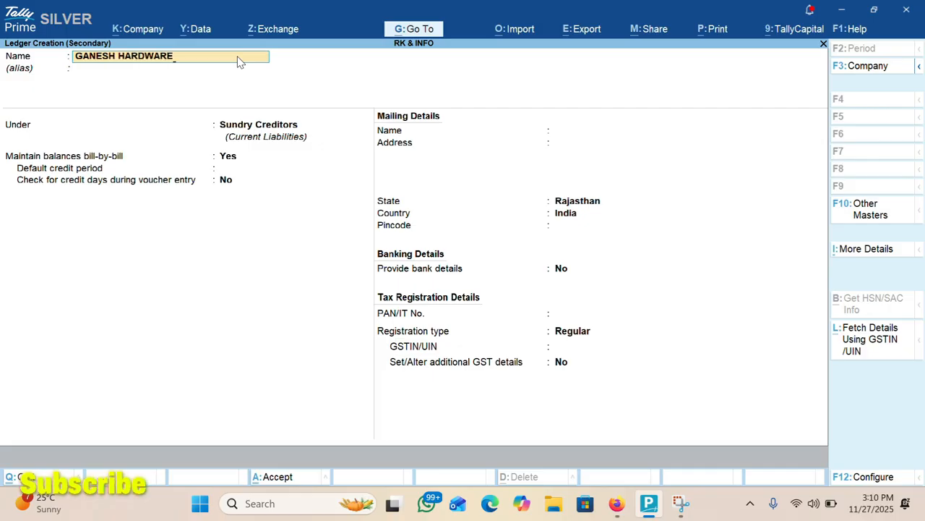
key("Return")
key("Return")
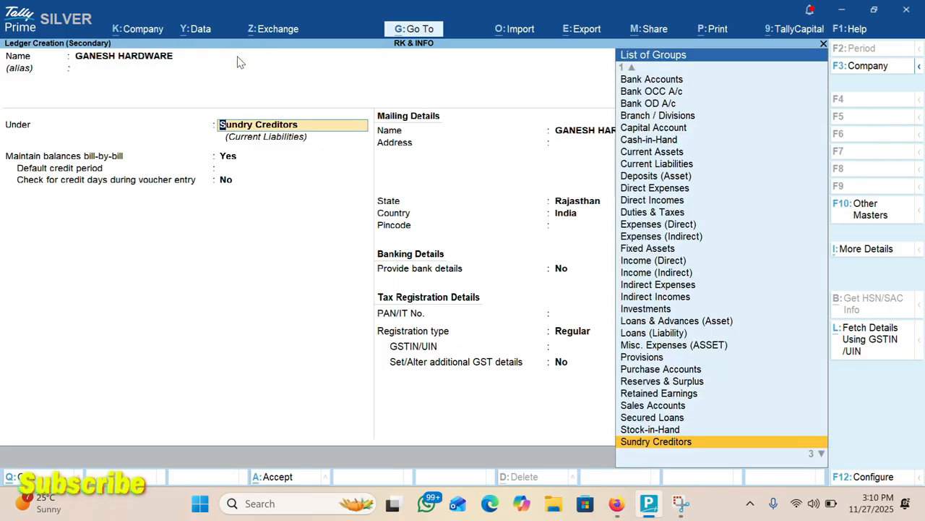
key("Return")
key("Return")
key("Return")
key("Return")
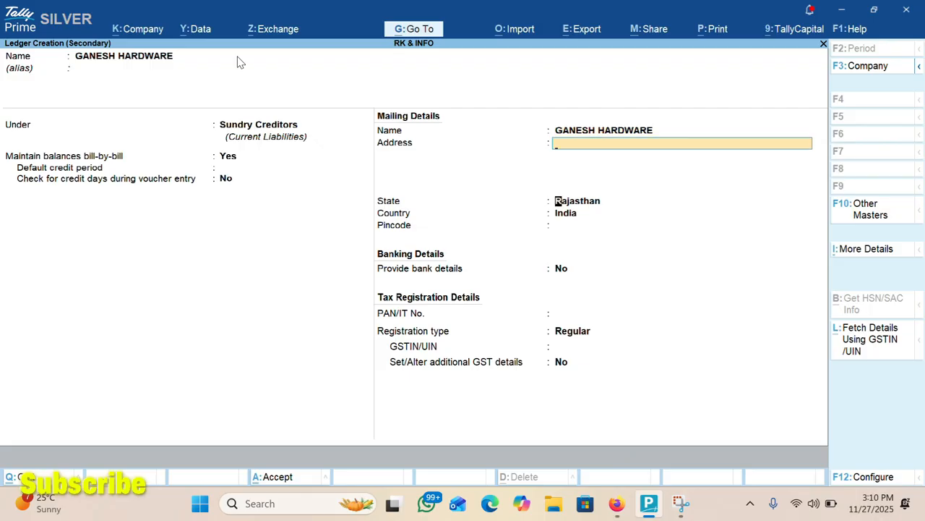
Leave the supplier's address blank, set the state to Gujarat, and keep bank details at No and registration type Regular.
key("Return")
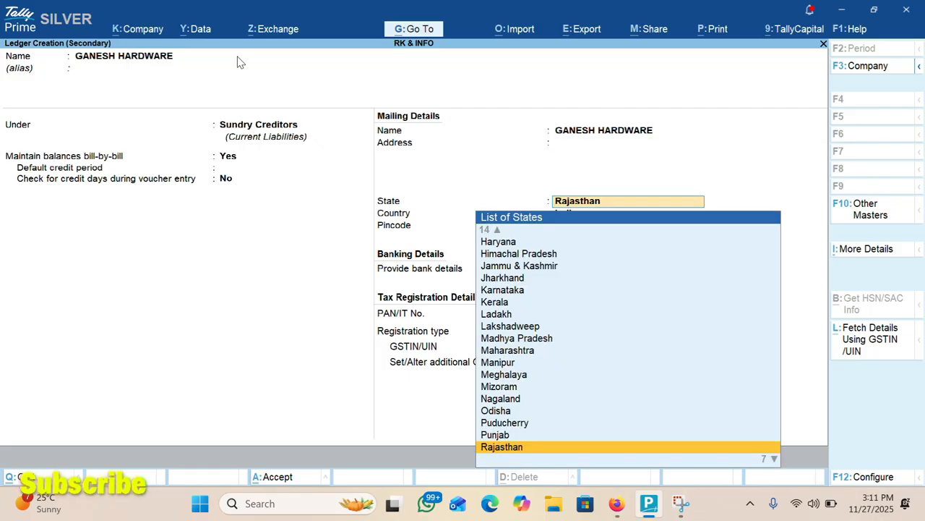
type("GUJARAT")
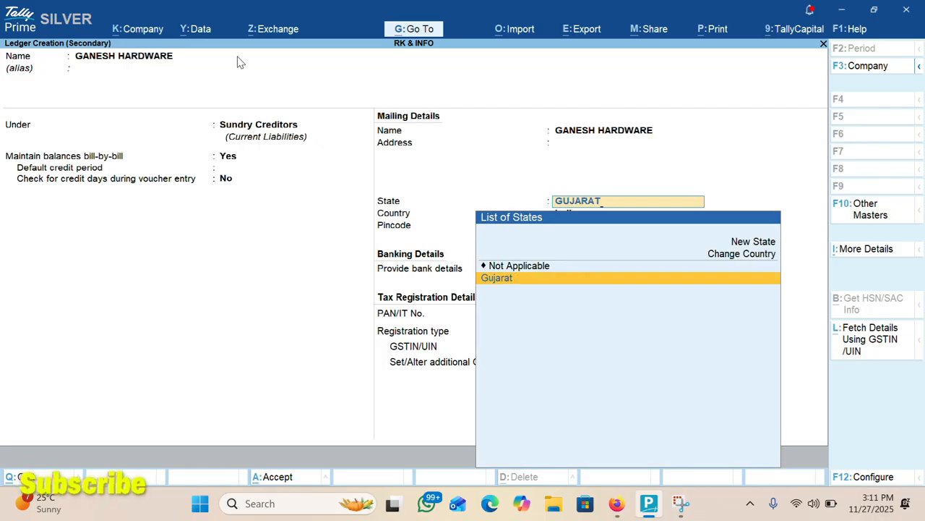
key("Return")
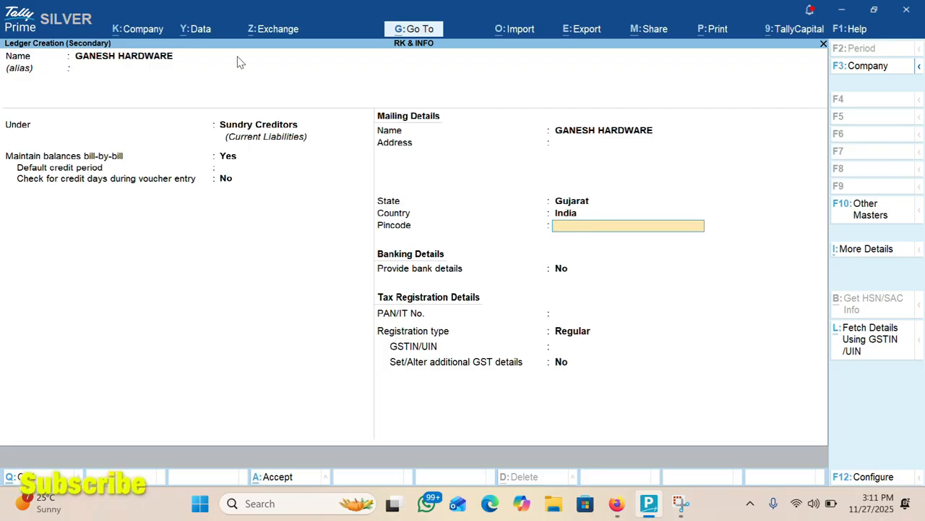
key("Return")
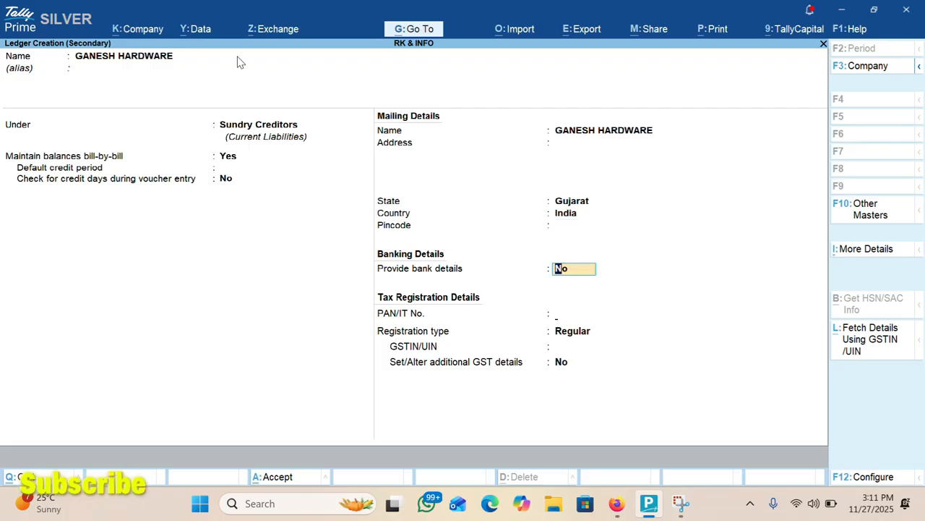
key("Return")
key("Return")
key("Return")
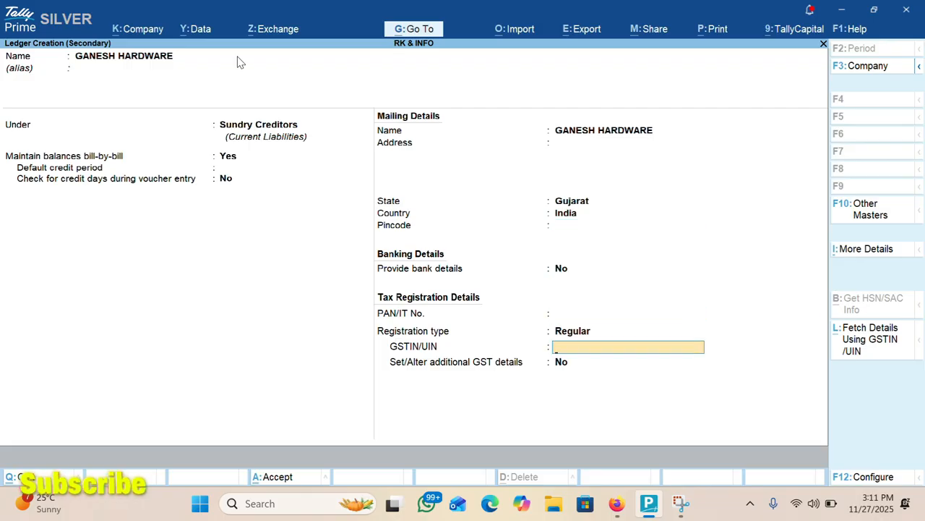
Enter the supplier's GSTIN/UIN and save the GANESH HARDWARE ledger as the voucher's party account.
type("24ABCDE")
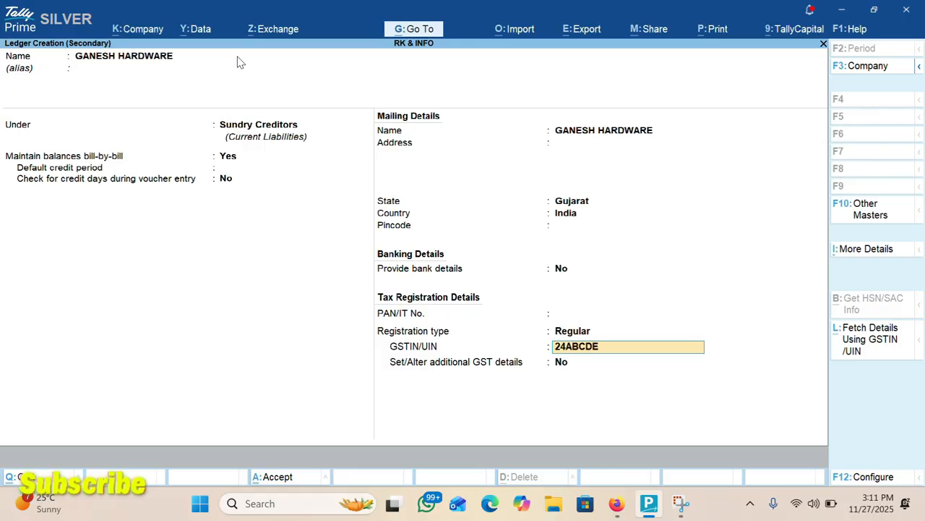
type("2525C1ZD")
key("Return")
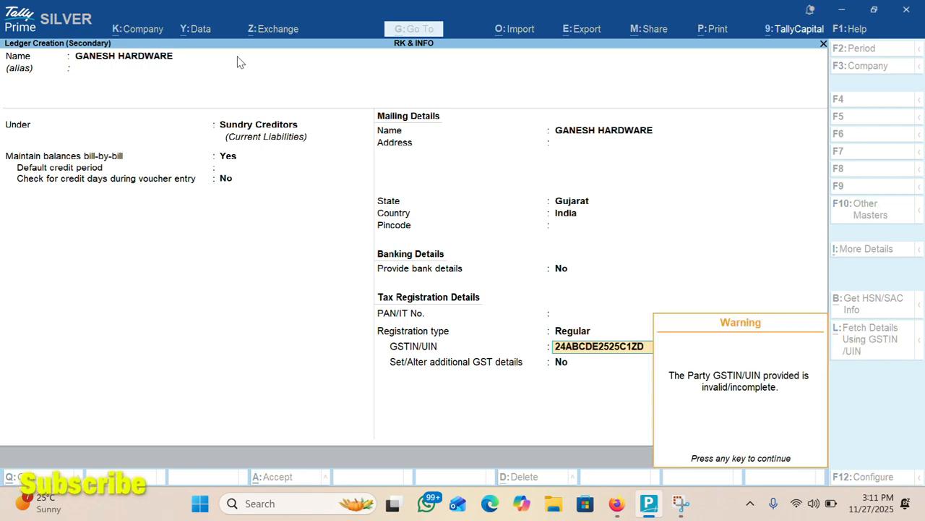
key("Return")
key("Return")
key("Return")
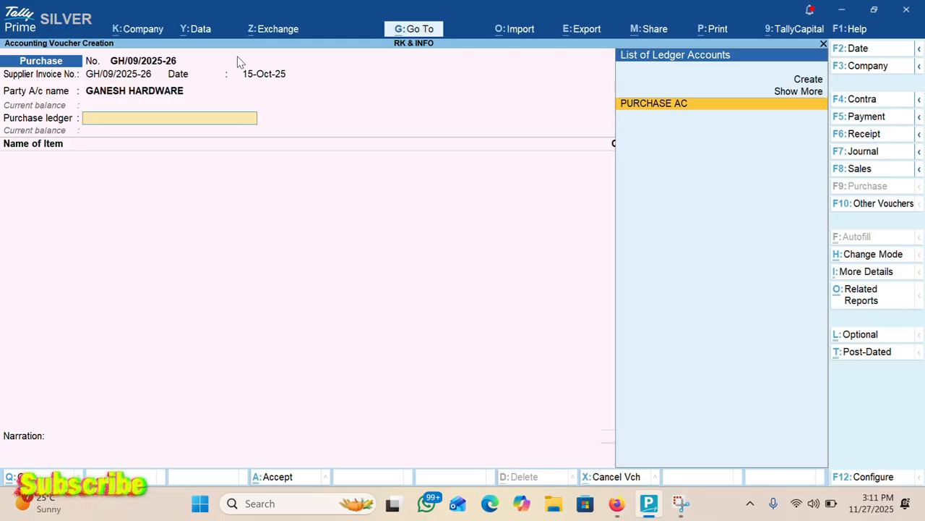
Choose PURCHASE AC as the purchase ledger and add AMBUJA CEMENT, 350 bags at 460.00 per bag.
key("Return")
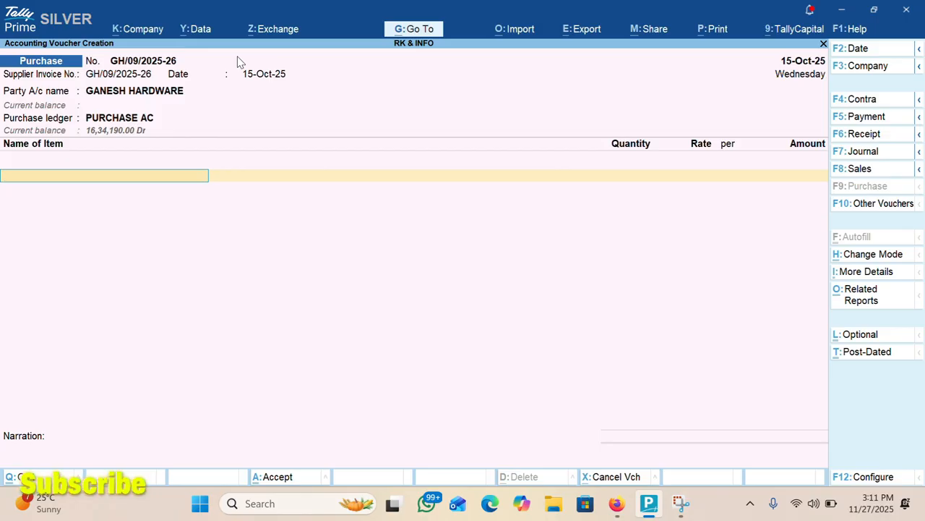
type("AMB")
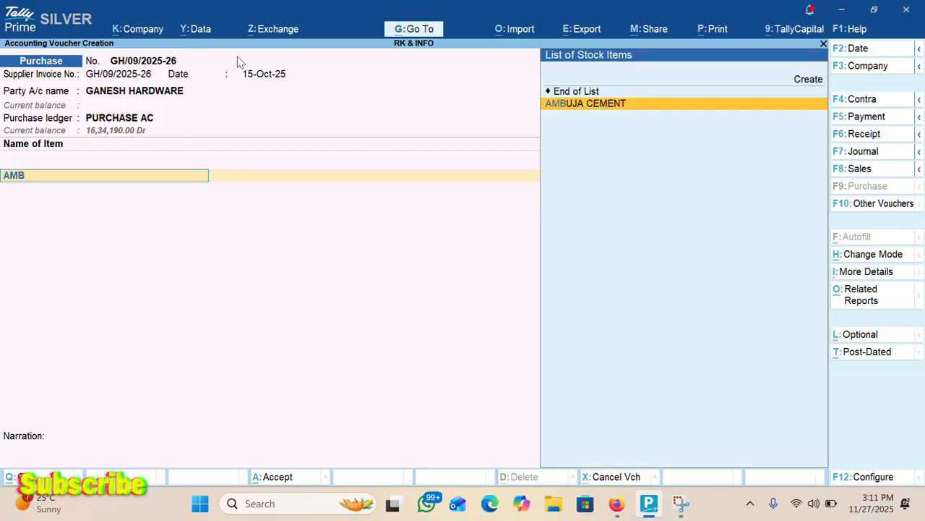
key("Return")
key("Return")
type("3")
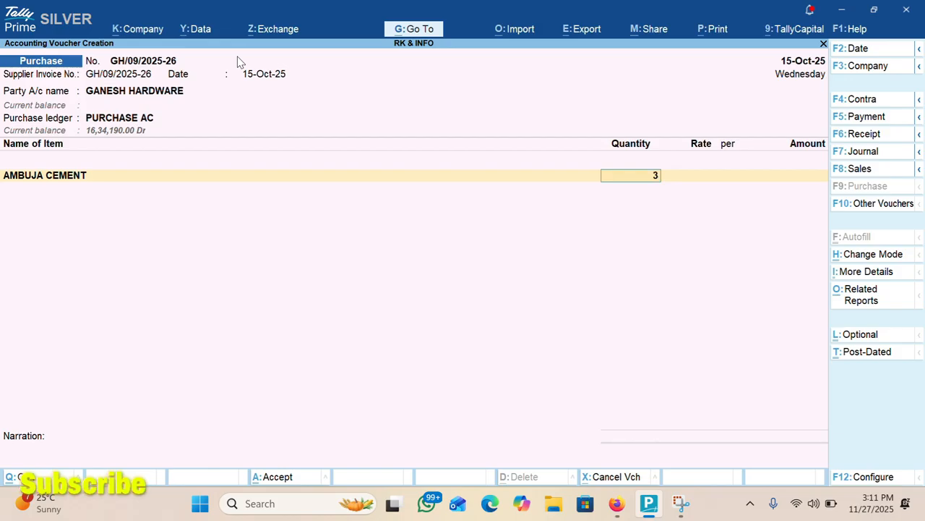
type("50")
key("Return")
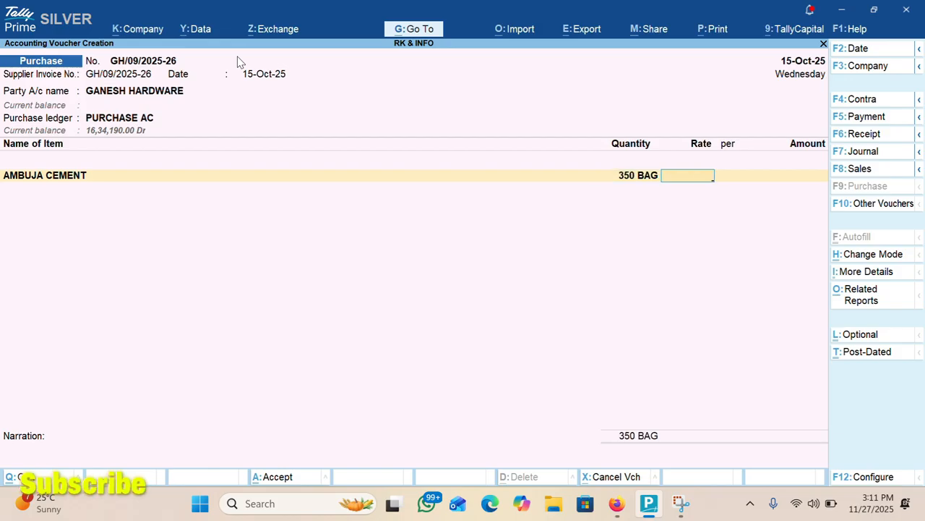
type("4")
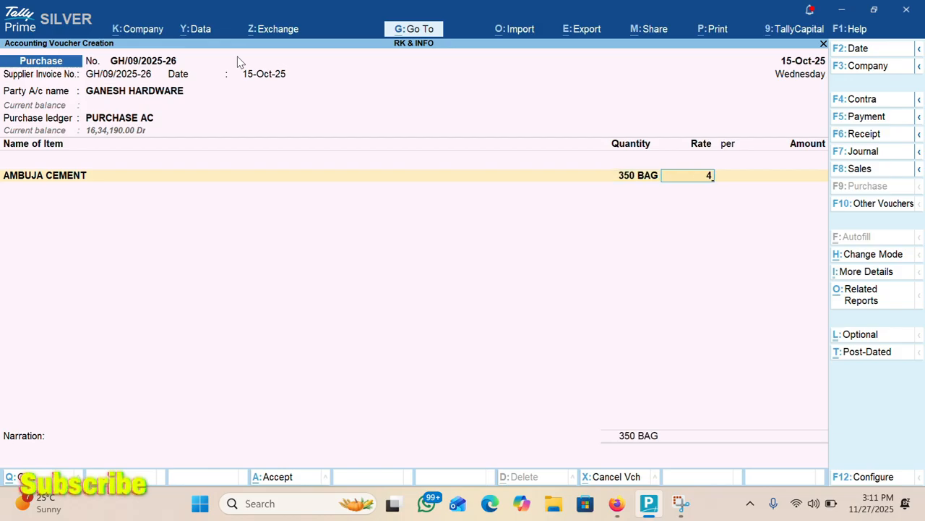
type("60")
key("Return")
key("Return")
key("Return")
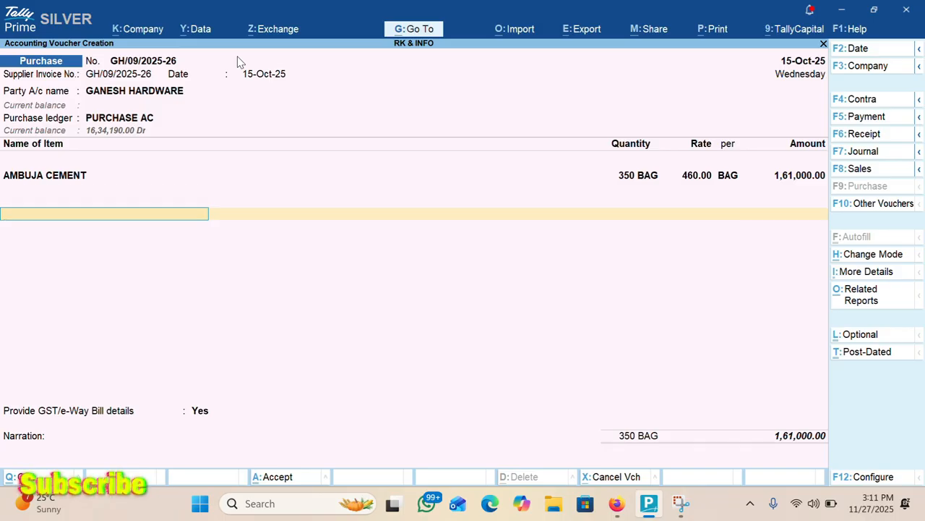
Add the IGST ledger with its calculated amount below the cement item and save the purchase voucher.
type("I")
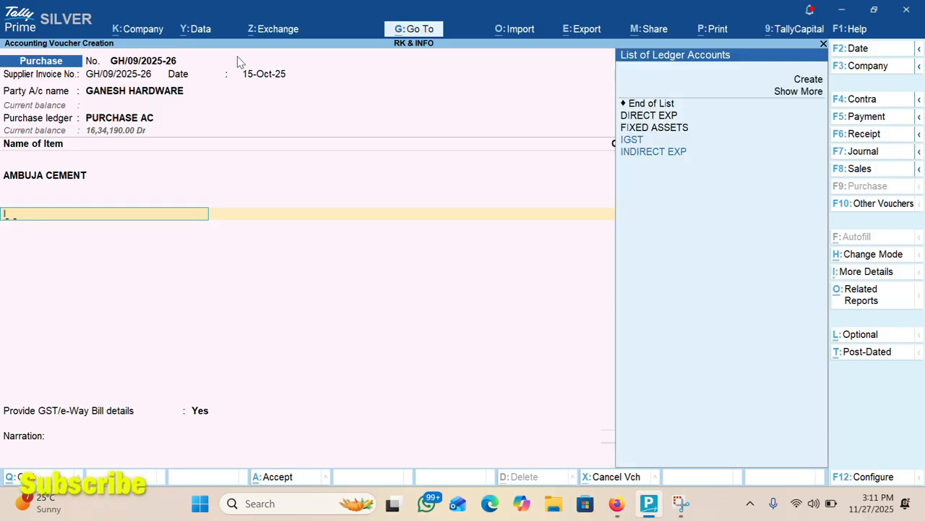
type("GST")
key("Return")
key("Return")
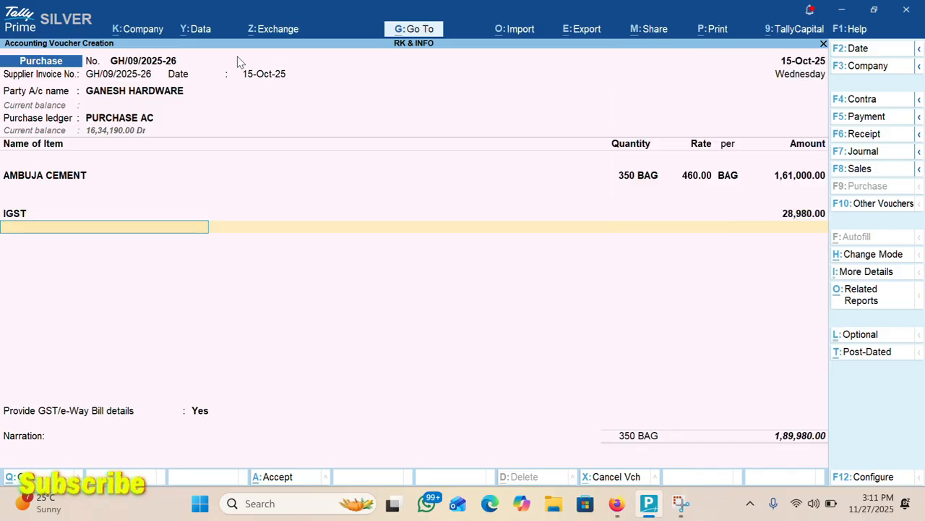
key("ctrl")
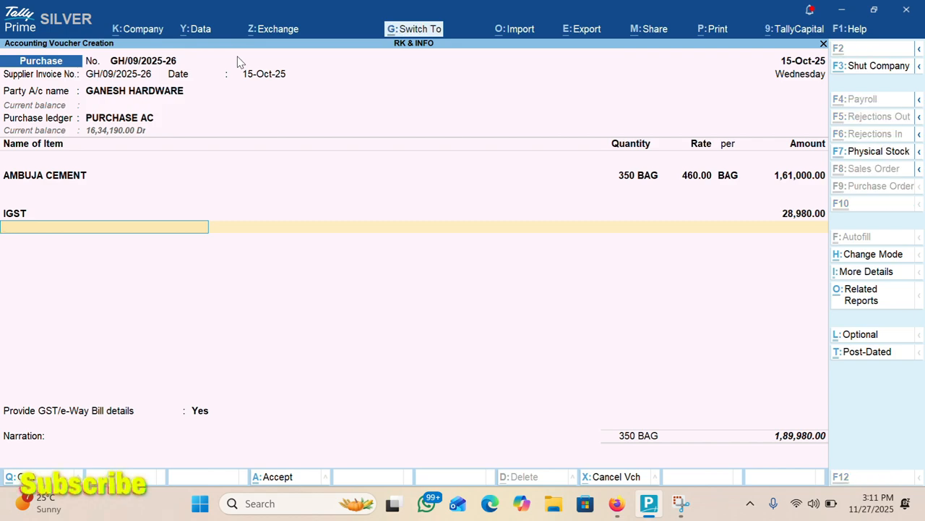
key("ctrl+a")
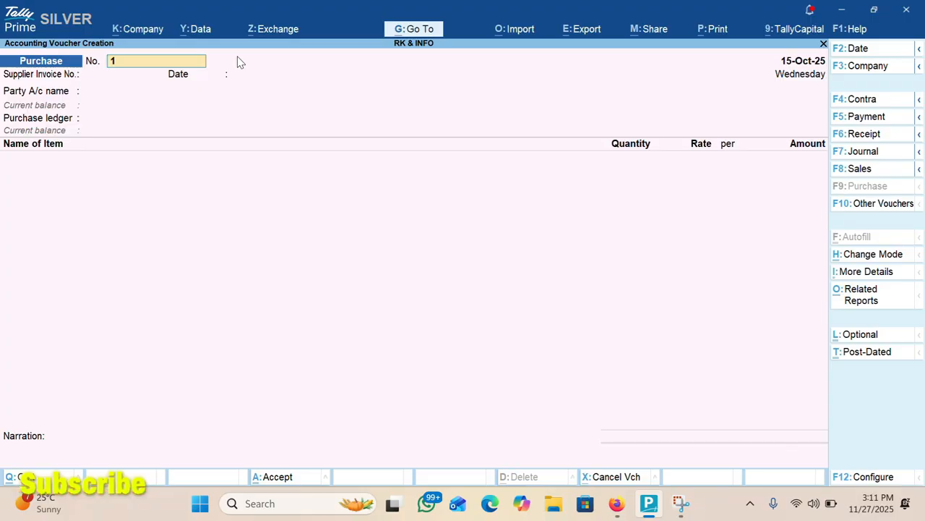
Set the date of the new purchase voucher to 19-Oct-25.
key("F2")
type("16")
key("Return")
key("F2")
key("Return")
key("F2")
key("Return")
key("F2")
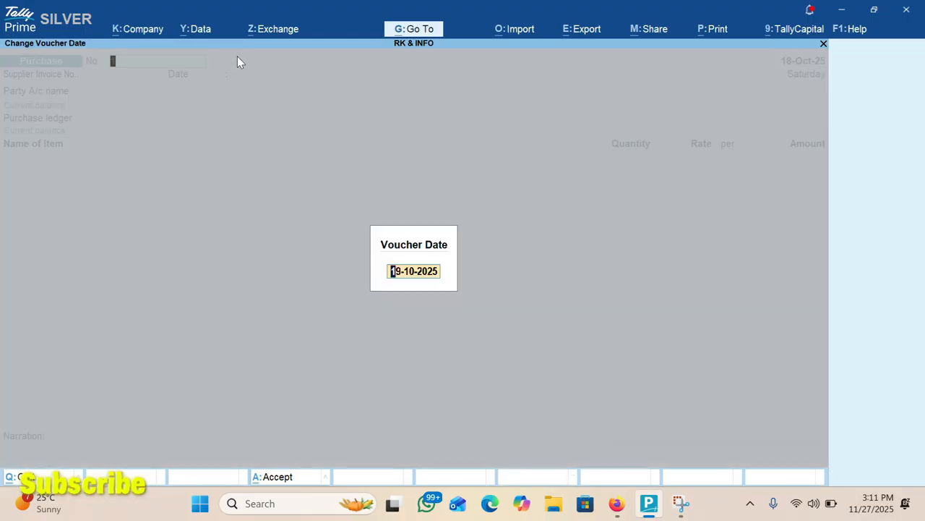
key("Return")
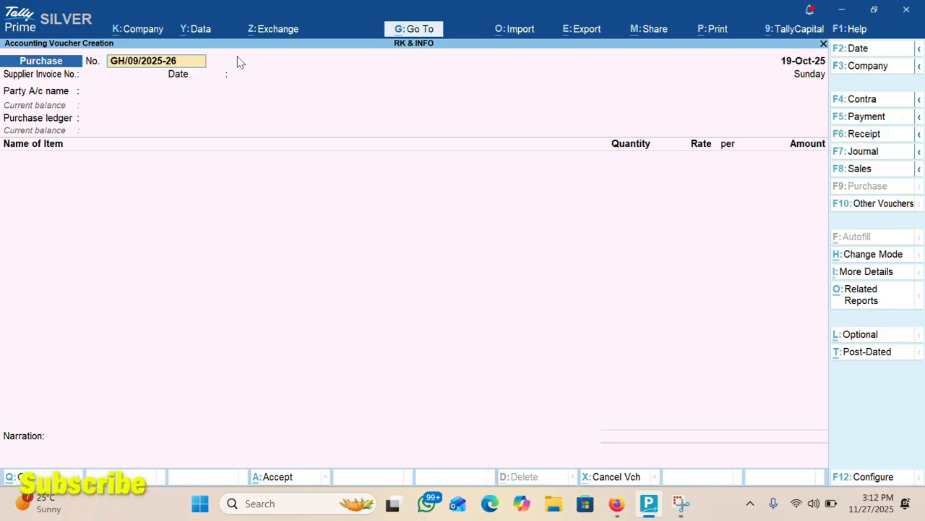
Set the voucher number to GH/16/2025-26 and reuse it as the supplier invoice number, keeping the 19-Oct-25 invoice date.
key("BackSpace")
key("BackSpace")
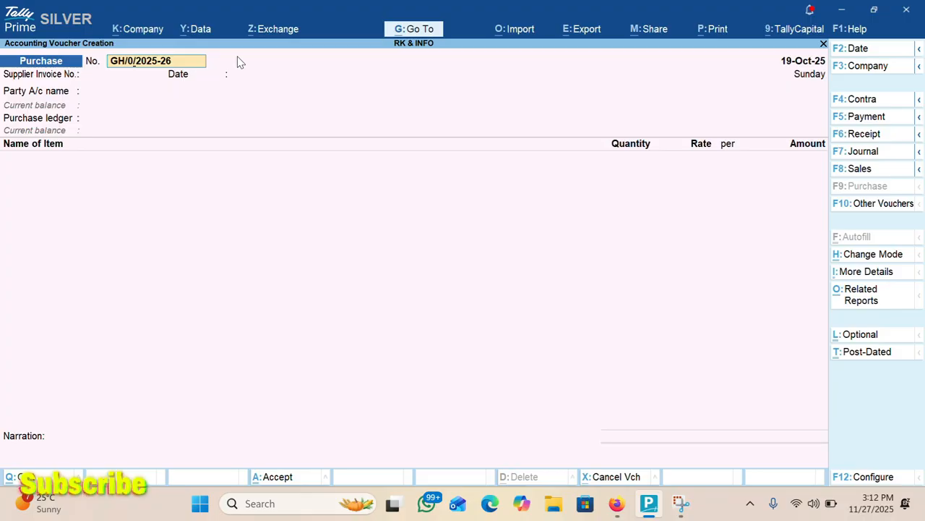
type("16")
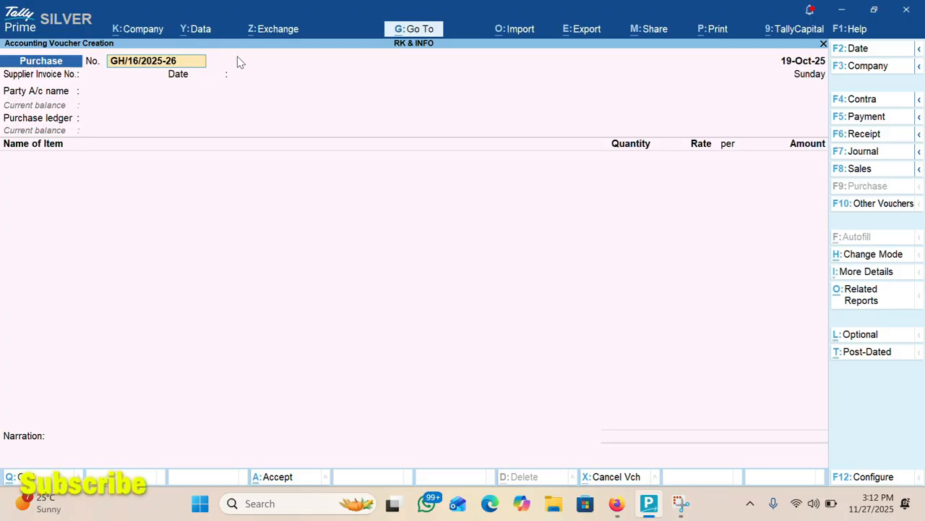
key("ctrl")
key("Return")
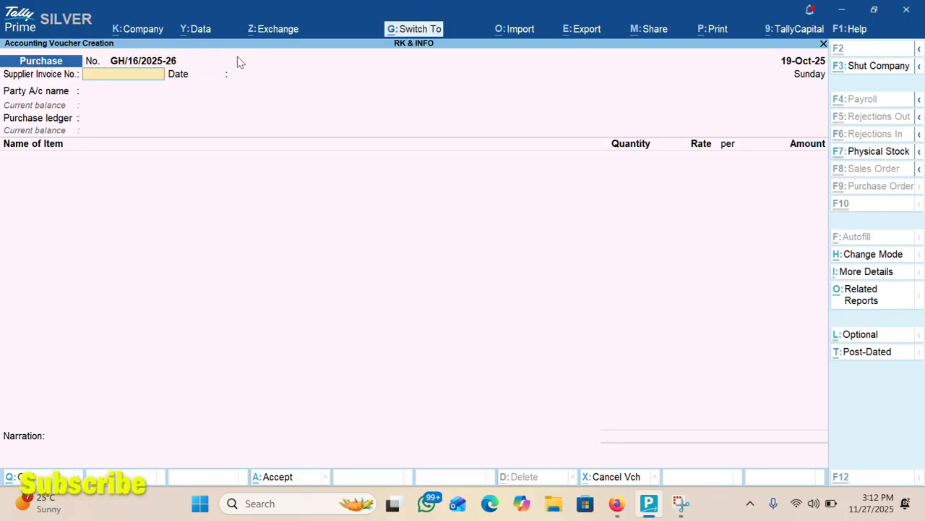
type("GH/16/2025-26")
key("Return")
key("Return")
Choose GANESH HARDWARE as the party account and PURCHASE AC as the purchase ledger.
type("GANE")
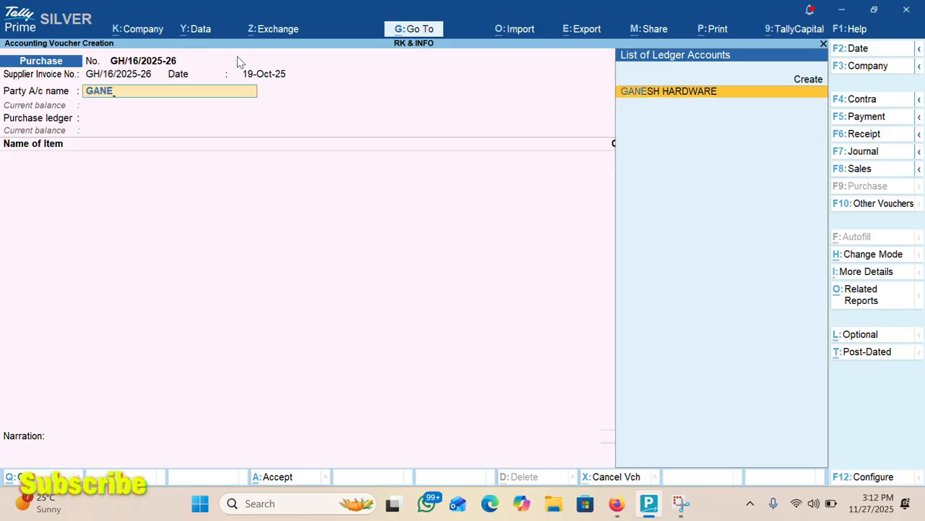
key("Return")
key("Return")
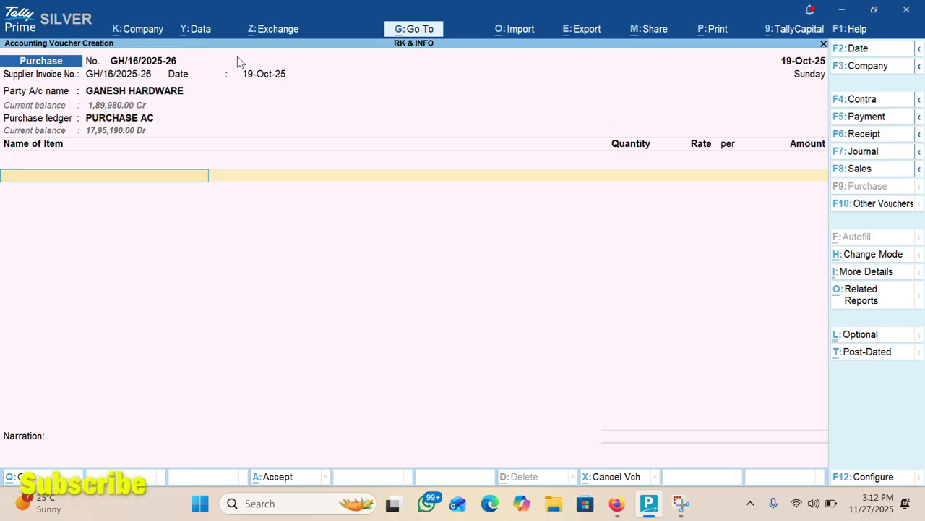
Add ULTRATECH CEMENT as the first item, 500 bags at 430.00 per bag.
type("ULTRA")
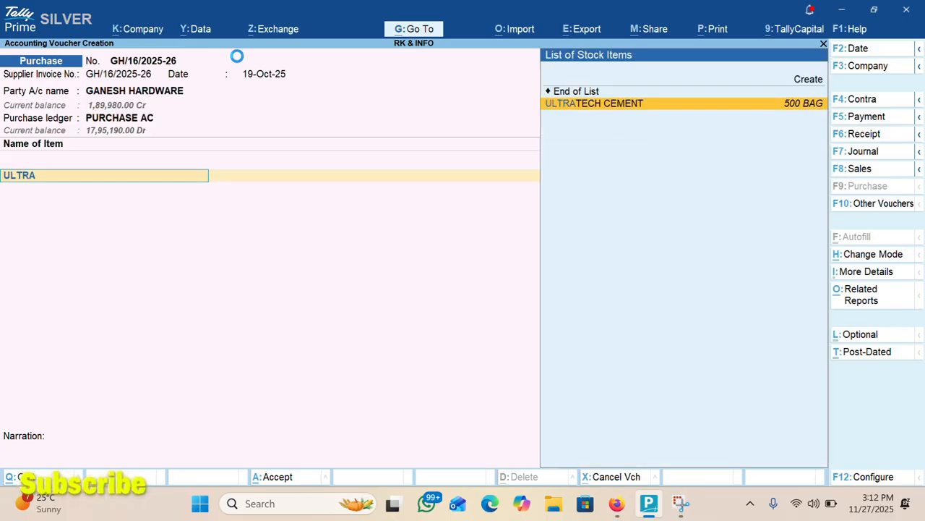
key("Return")
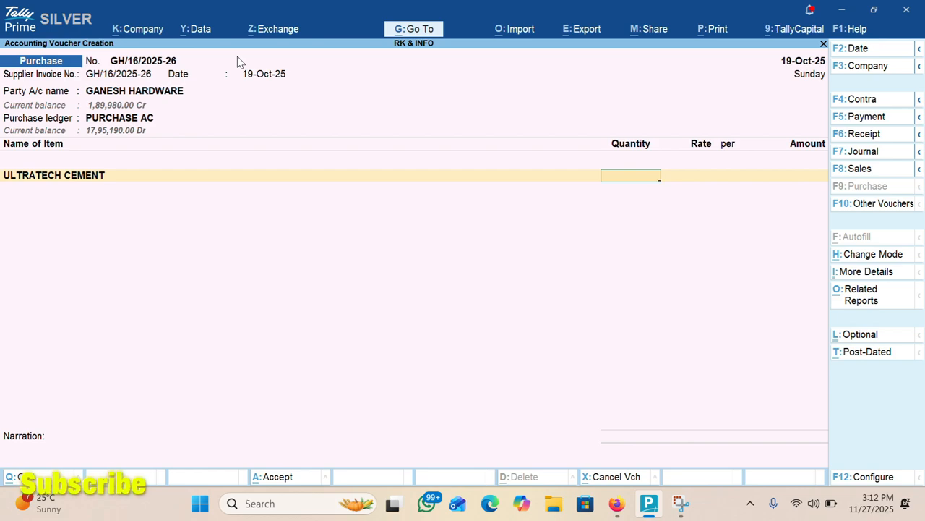
type("500")
key("Return")
type("430")
key("Return")
key("Return")
key("Return")
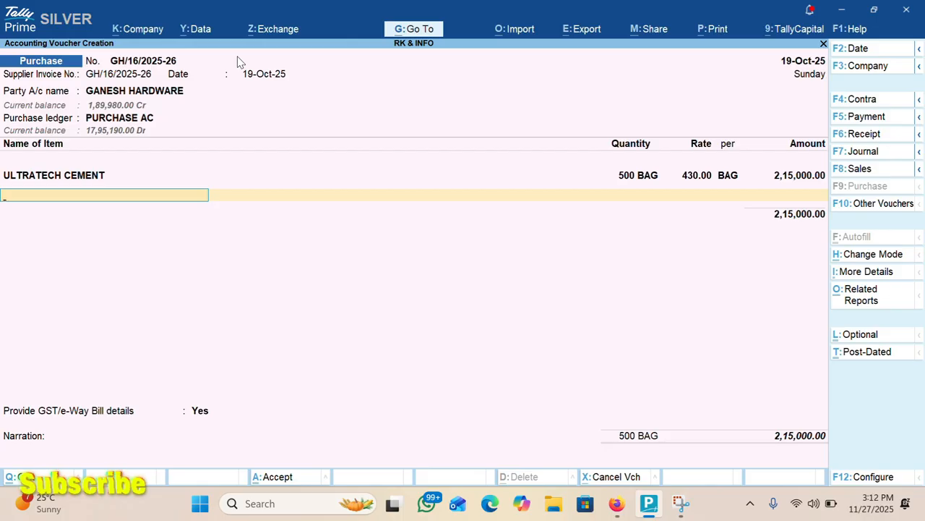
Add AMBUJA CEMENT as the second item, 750 bags at the suggested rate of 460.00 per bag.
type("AMB")
key("Return")
key("Return")
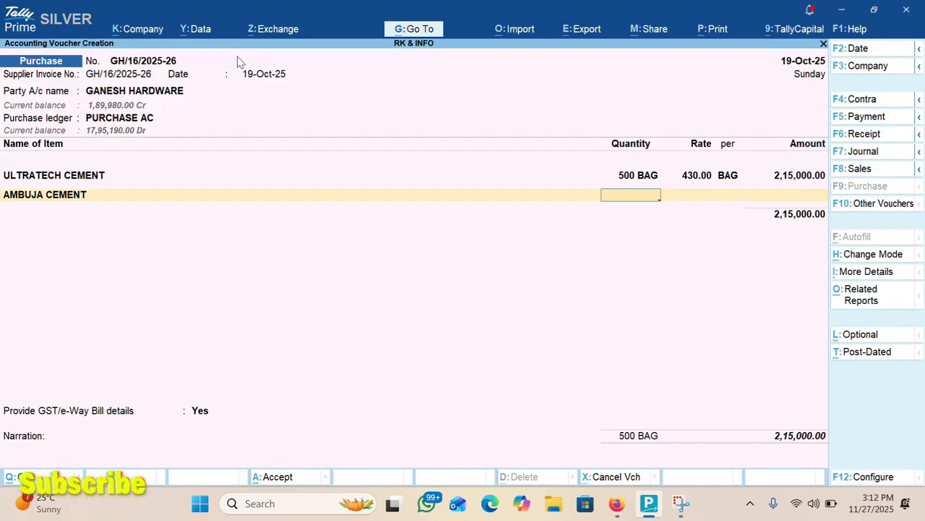
type("750")
key("Return")
key("Return")
key("Return")
key("Return")
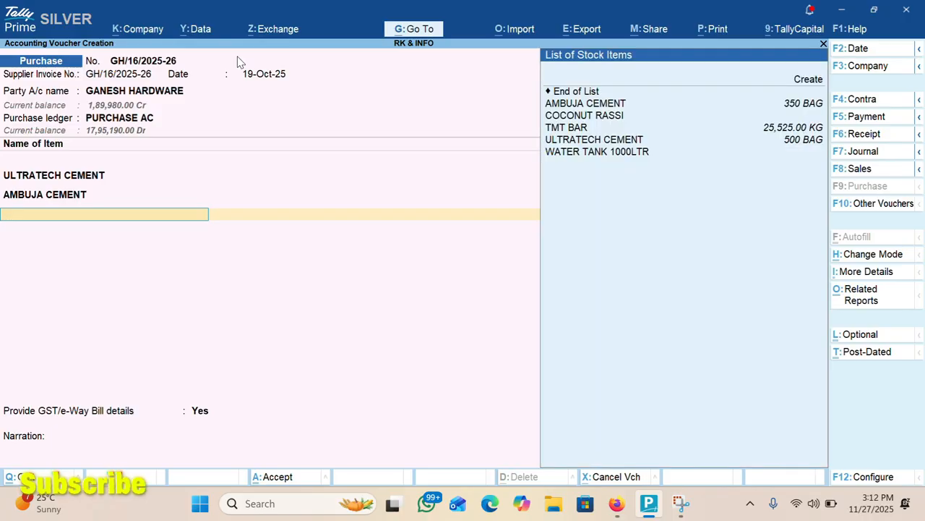
Add COCONUT RASSI as the third item, 250 kg at 75.00 per kg, and end the item list.
key("Down")
key("Down")
key("Down")
key("Down")
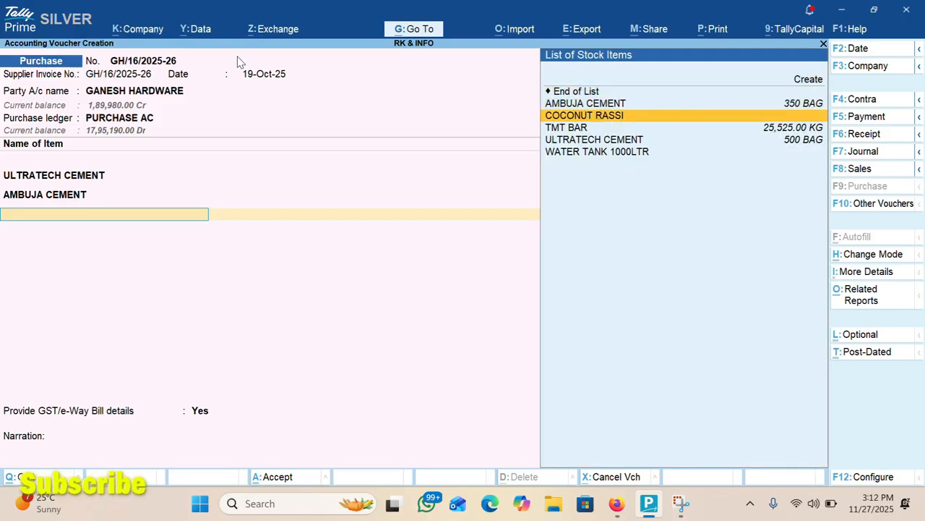
key("Up")
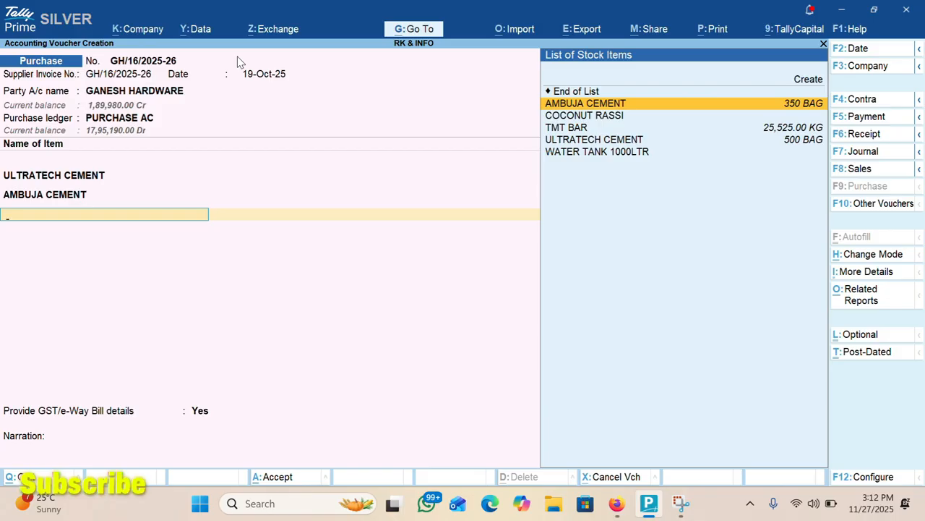
key("Down")
key("Down")
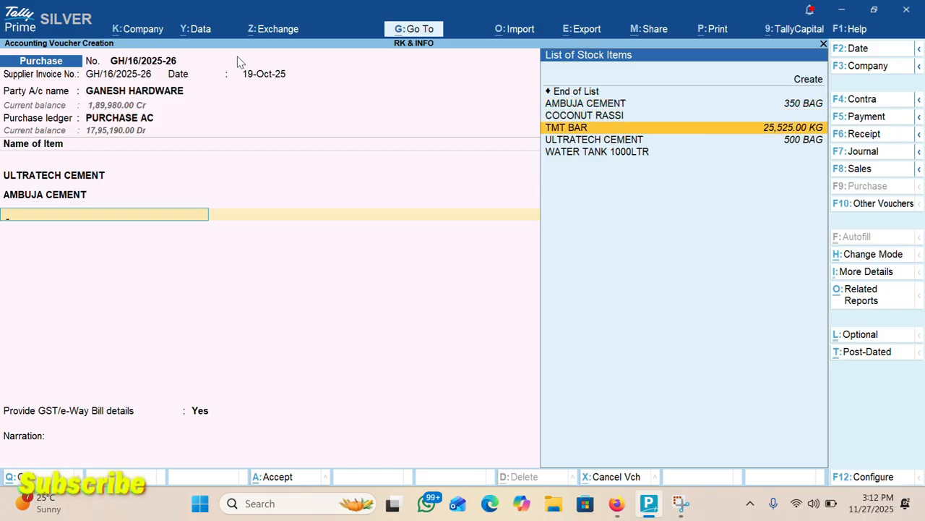
key("Down")
key("Down")
key("Up")
key("Up")
key("Up")
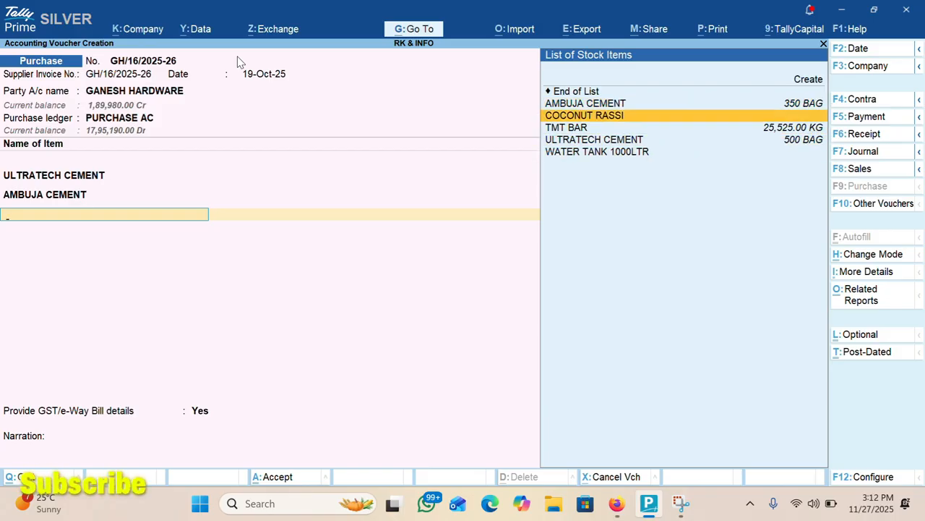
key("Return")
key("Return")
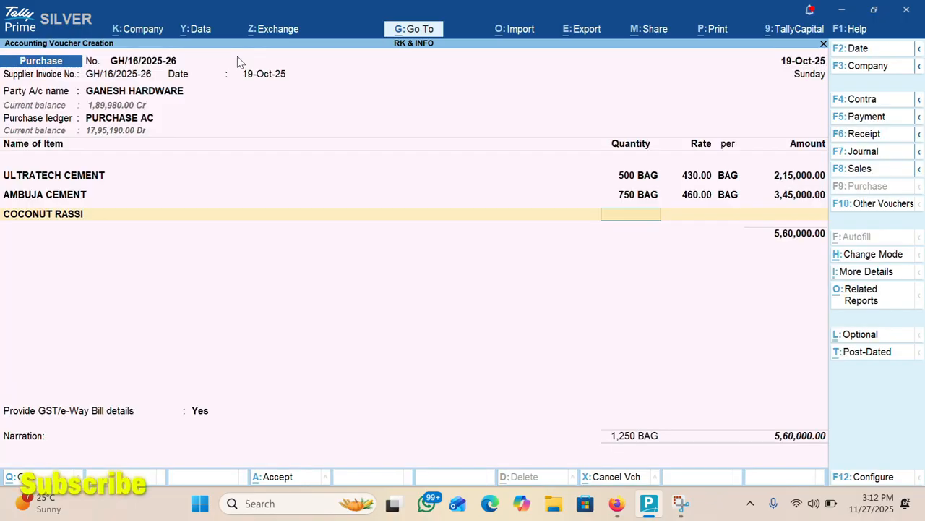
type("250")
key("Return")
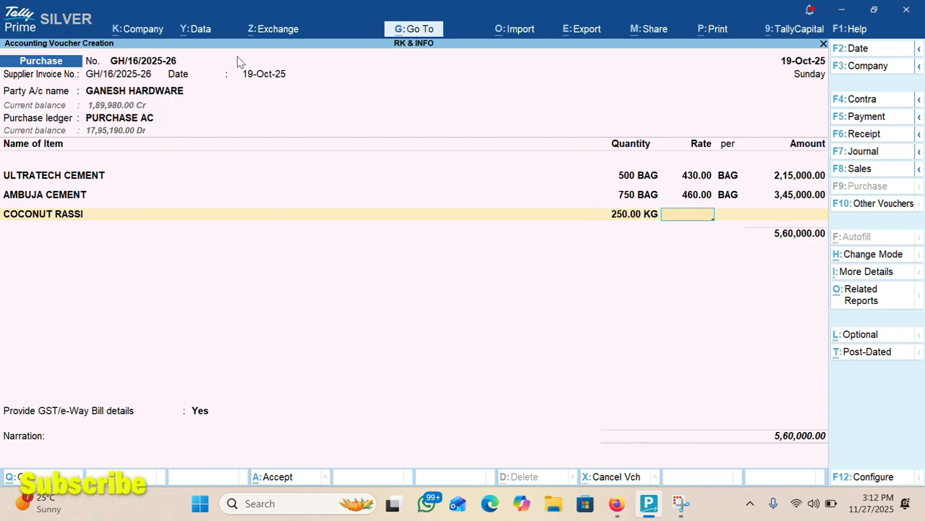
type("75")
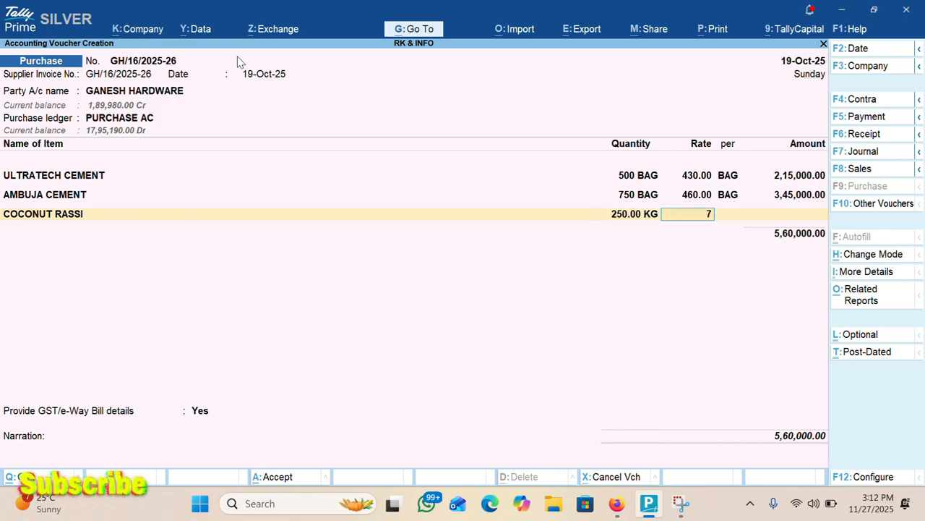
key("Return")
key("Return")
key("Return")
key("Return")
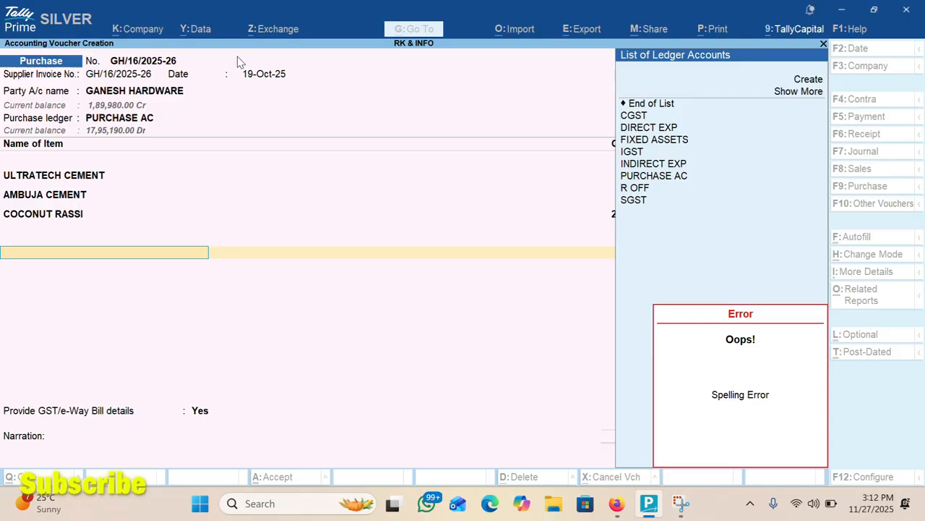
Add the CGST ledger below the item subtotal, leaving its amount blank.
key("Down")
key("Down")
key("Up")
key("Return")
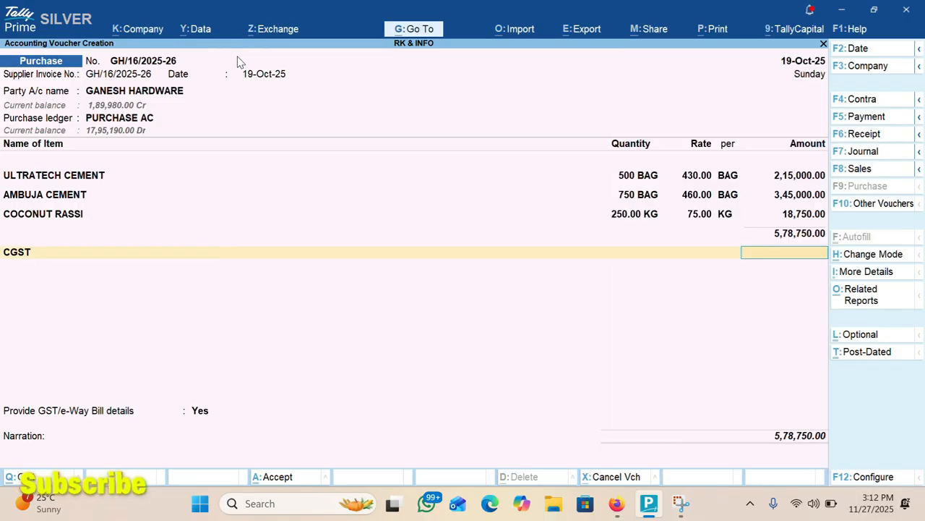
key("Return")
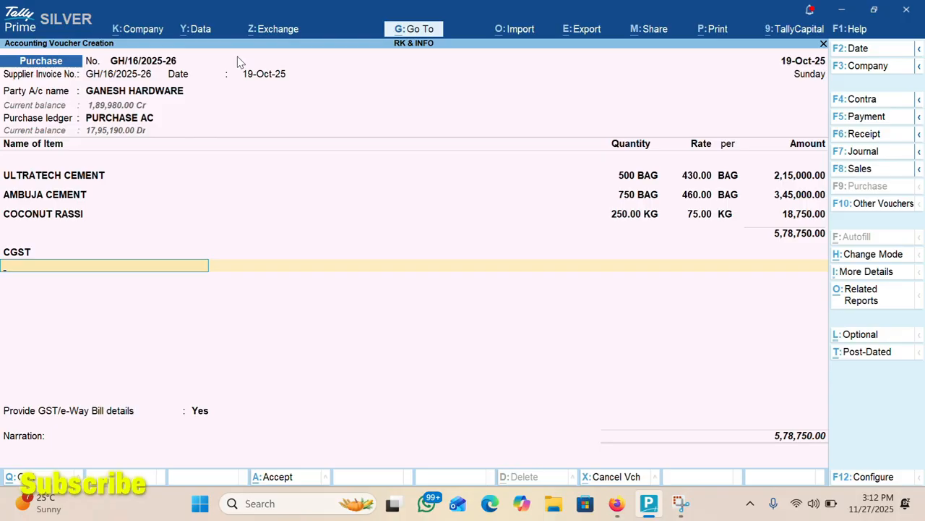
Add the SGST ledger below the CGST line, leaving its amount blank.
key("Down")
key("Down")
key("Down")
key("Down")
key("Down")
key("Down")
key("Down")
key("Down")
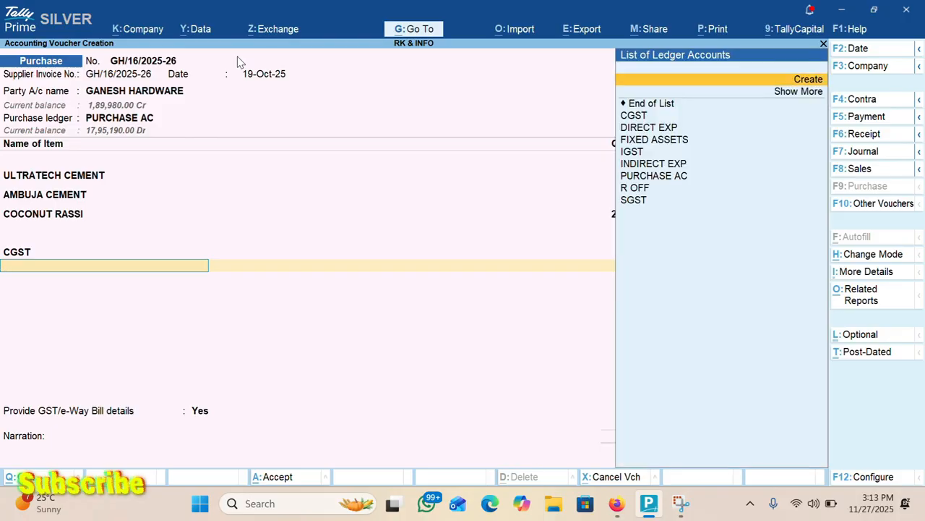
key("Down")
key("Down")
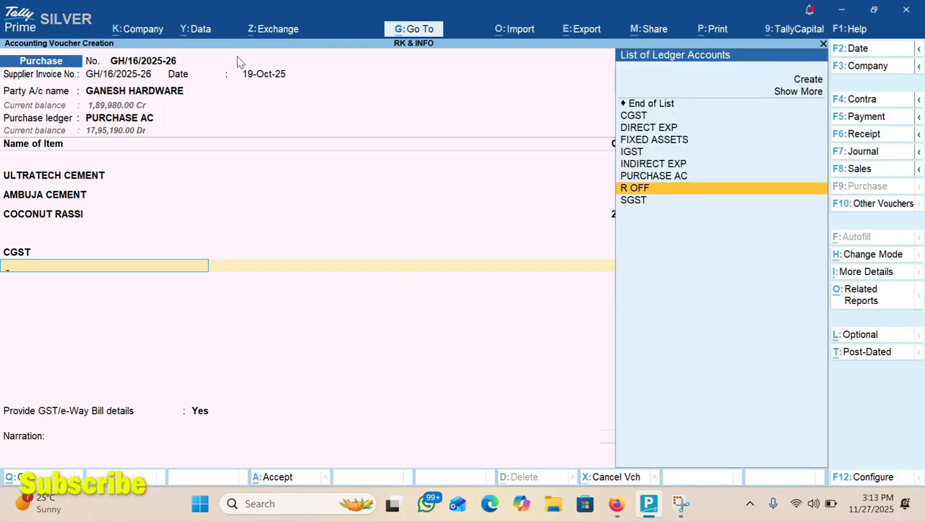
key("Up")
key("Up")
key("Up")
key("Up")
key("Up")
key("Down")
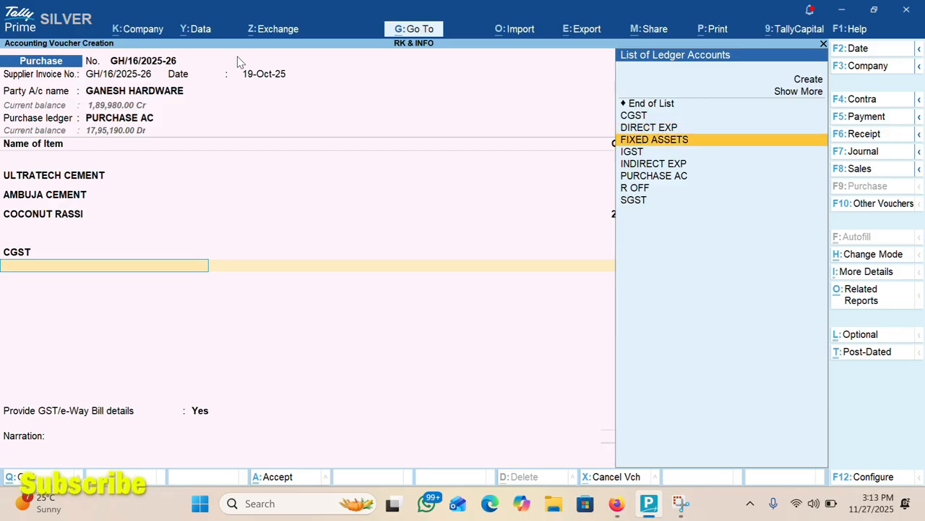
key("Down")
key("Down")
key("Down")
key("Down")
key("Down")
key("Return")
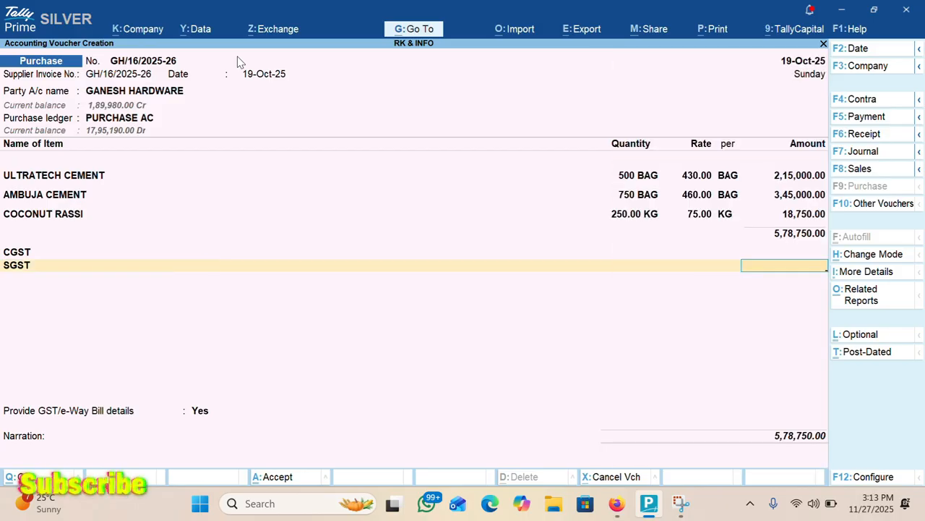
Replace the CGST and SGST lines below the item subtotal with the IGST ledger at its suggested amount.
key("BackSpace")
key("BackSpace")
key("BackSpace")
key("space")
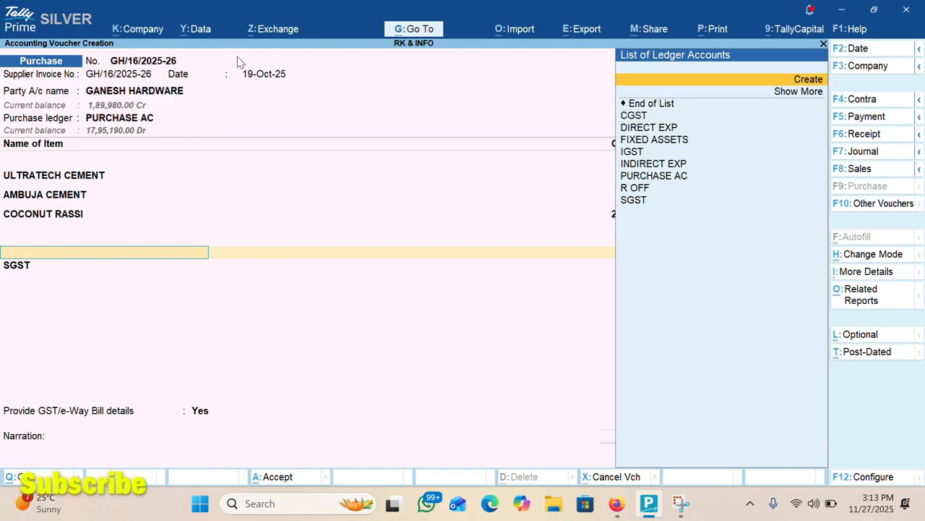
key("Down")
key("Down")
key("Return")
key("Down")
key("Down")
key("Return")
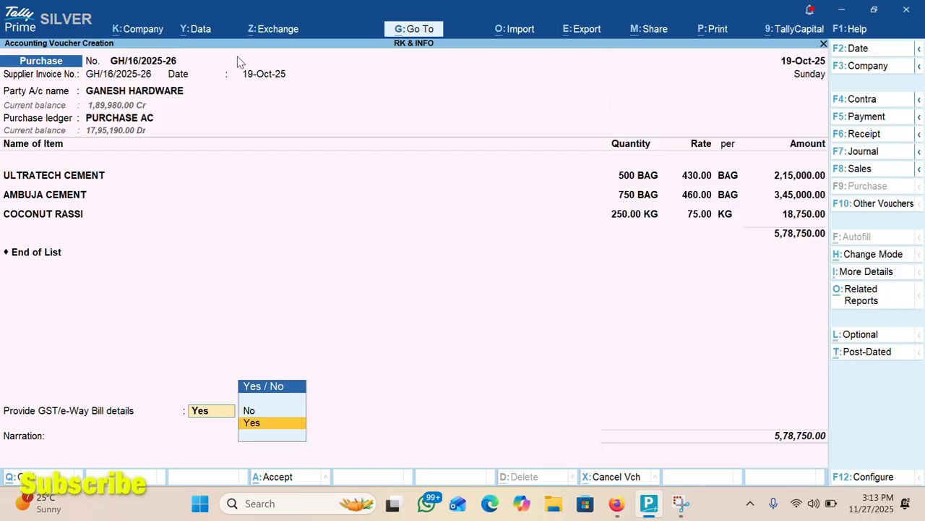
key("BackSpace")
type("igst")
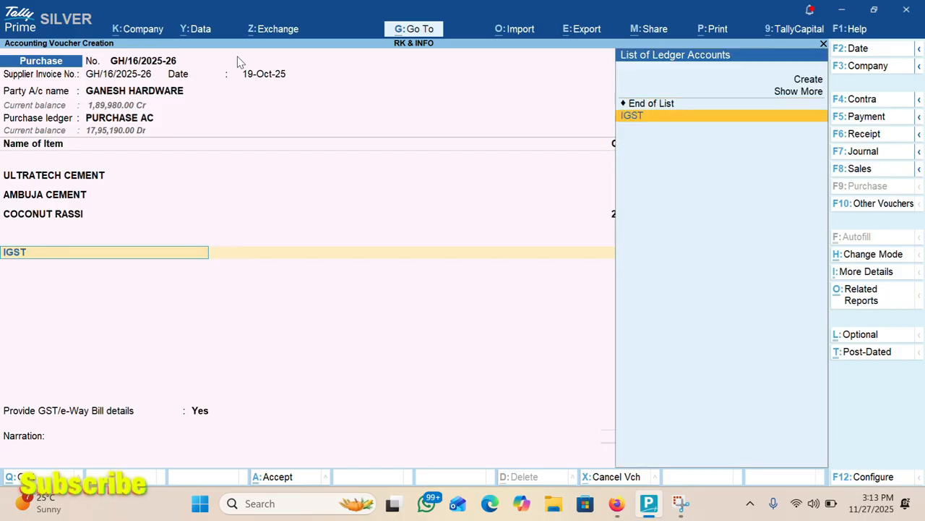
key("Return")
key("Return")
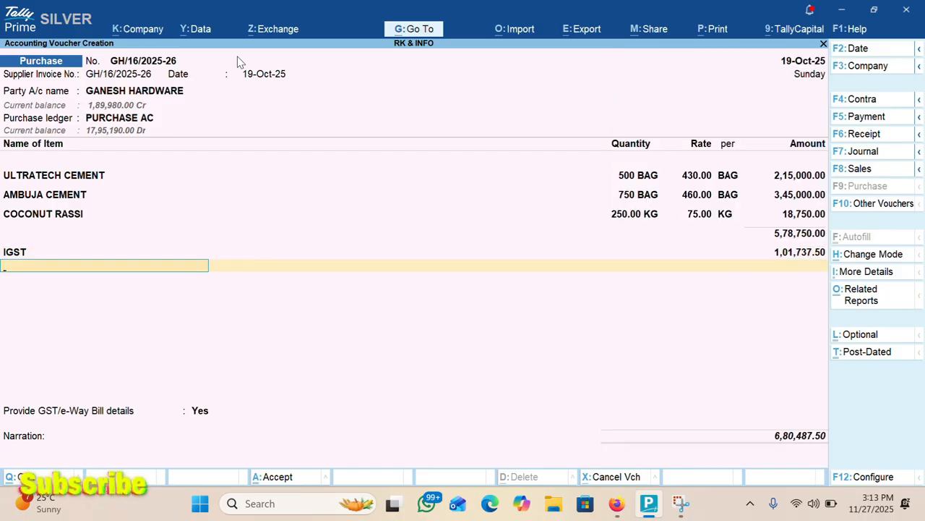
Add the R OFF ledger with the suggested amount of 0.50, save the purchase voucher and leave voucher entry.
type("ro")
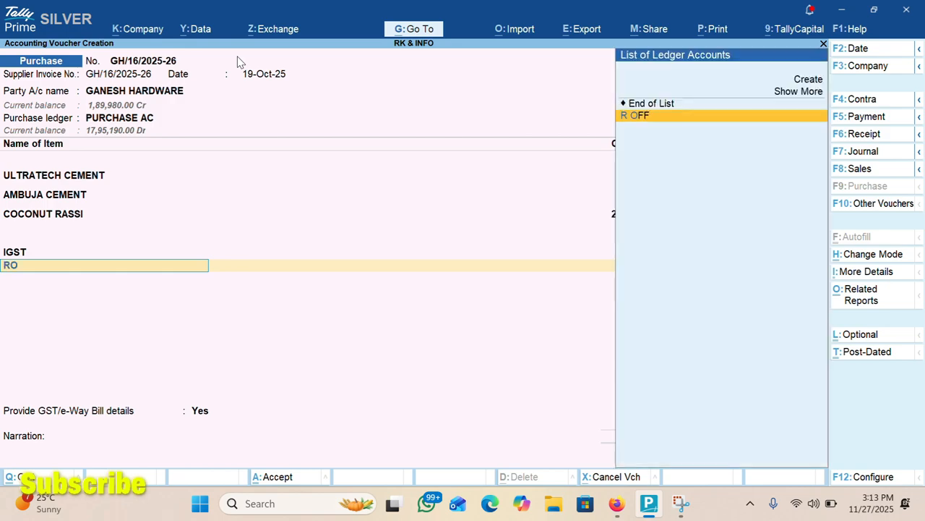
key("Return")
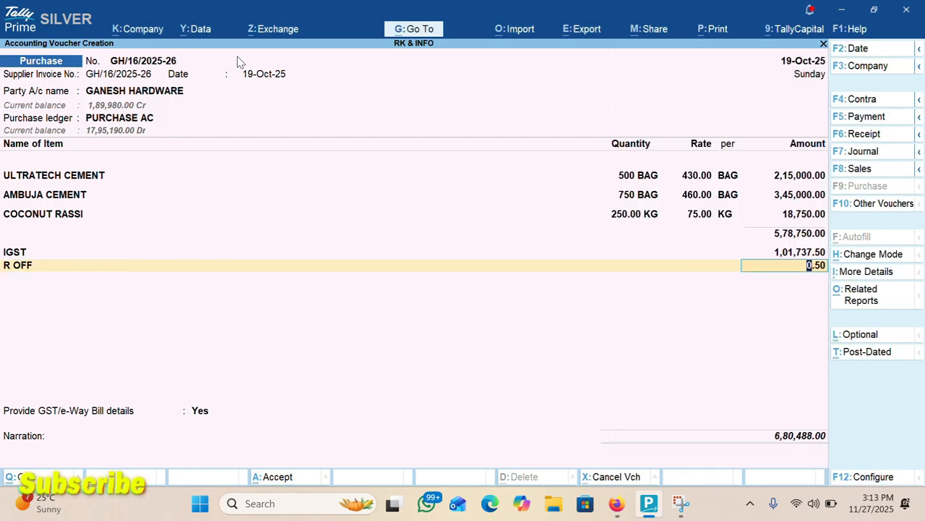
key("ctrl+a")
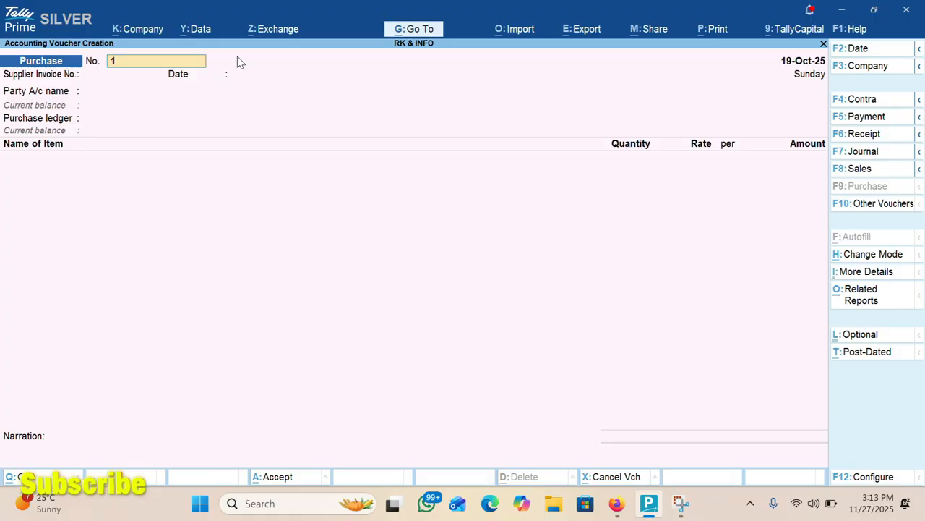
key("Escape")
key("y")
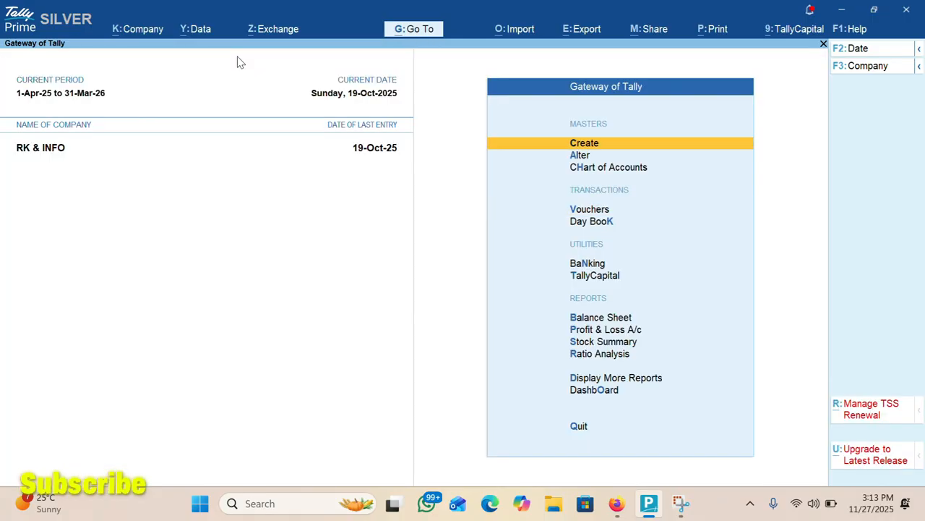
Review the October entries in the purchase register, including the GANESH HARDWARE vouchers, and return to the main menu.
key("d")
key("a")
key("p")
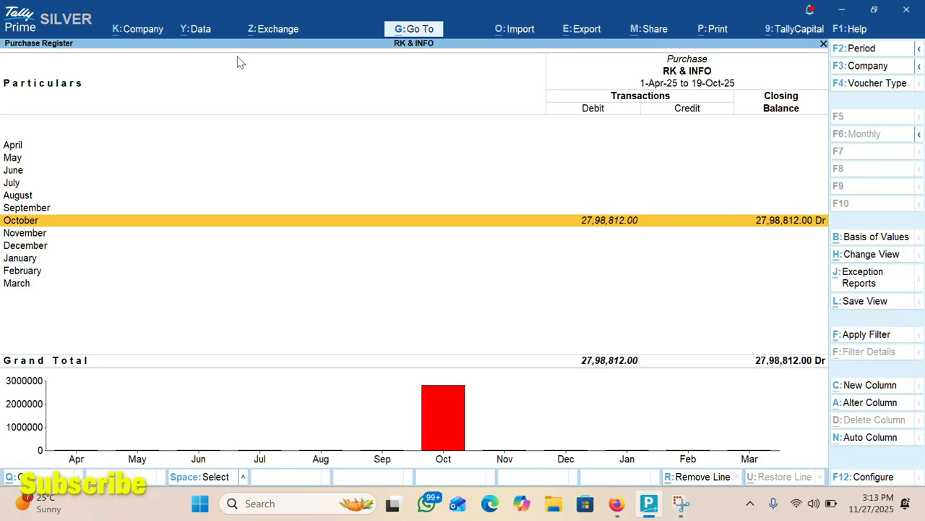
key("Return")
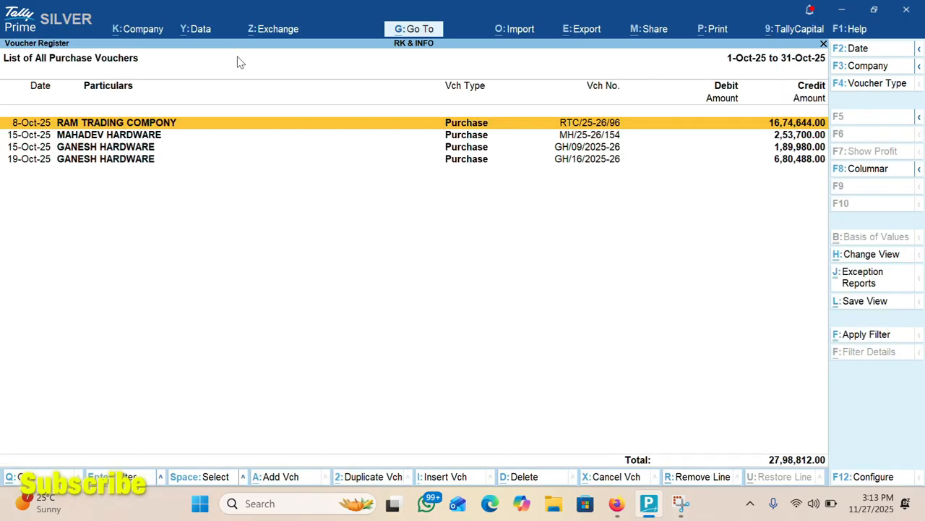
key("Down")
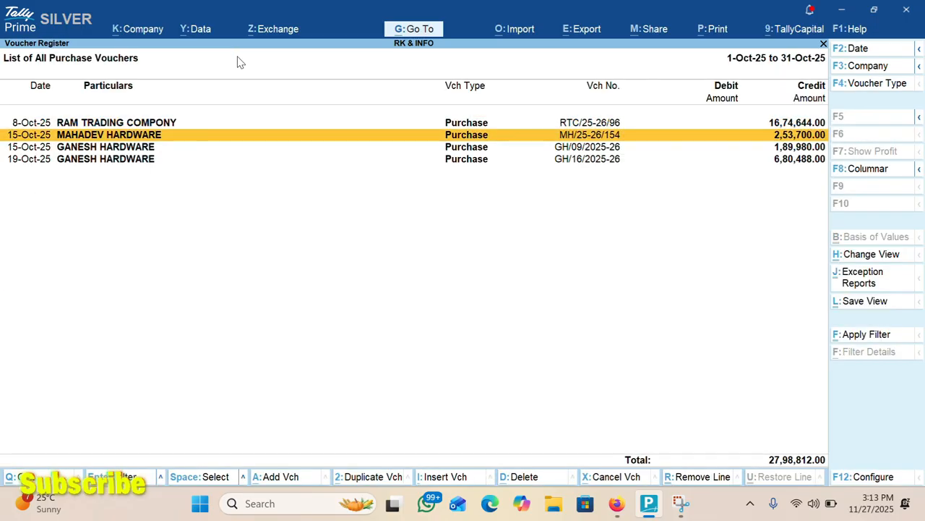
key("Down")
key("Down")
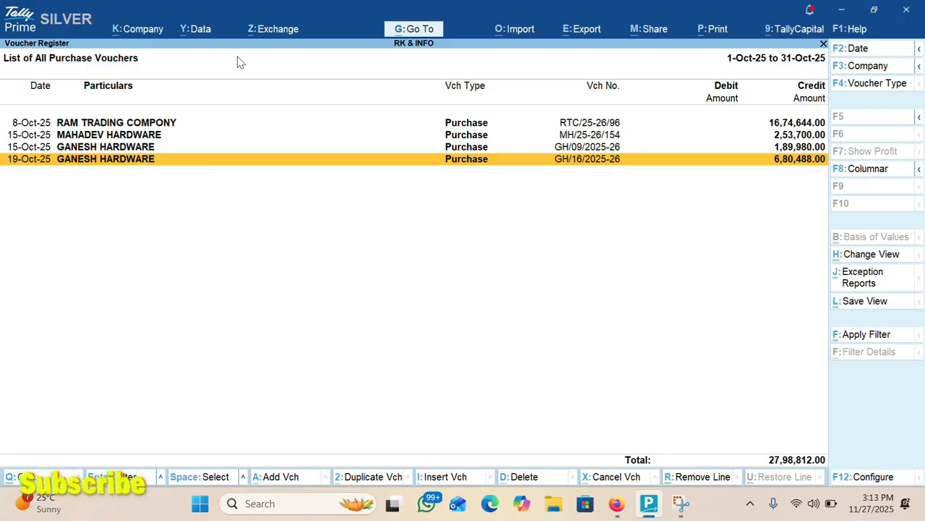
key("Escape")
key("Escape")
key("Escape")
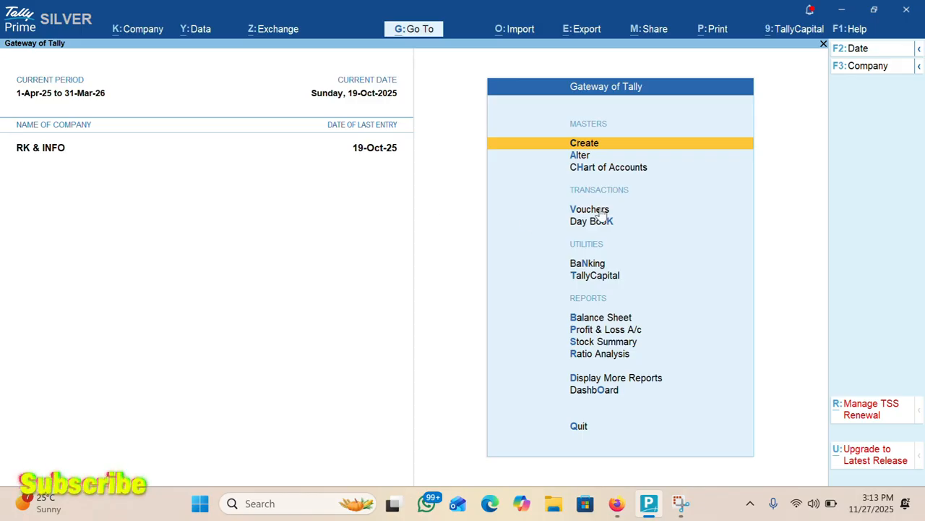
key("Down")
key("Down")
key("Down")
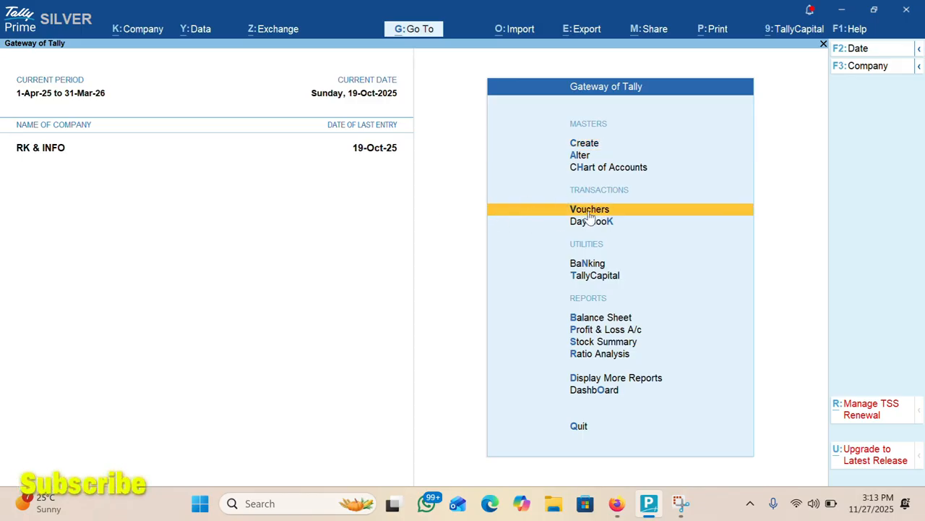
key("Down")
key("Down")
key("Down")
key("Down")
key("Down")
key("Down")
key("Down")
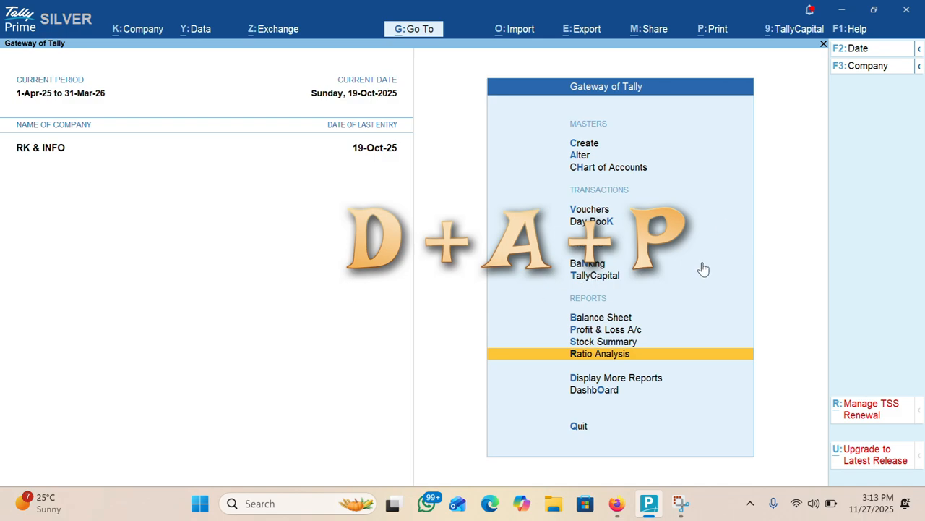
key("Up")
key("Up")
key("Up")
key("Up")
key("Up")
key("Up")
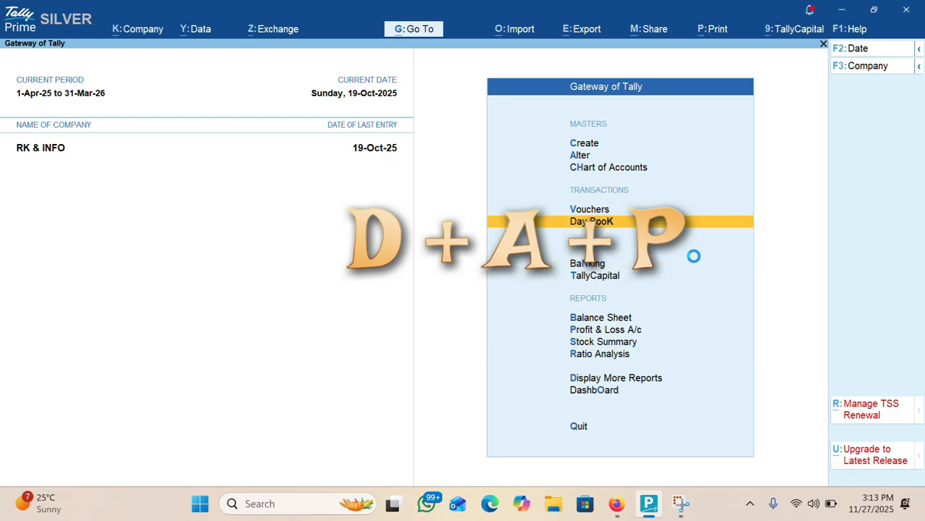
Bring up a blank sales voucher to check how it is numbered, and leave it without entering anything.
key("v")
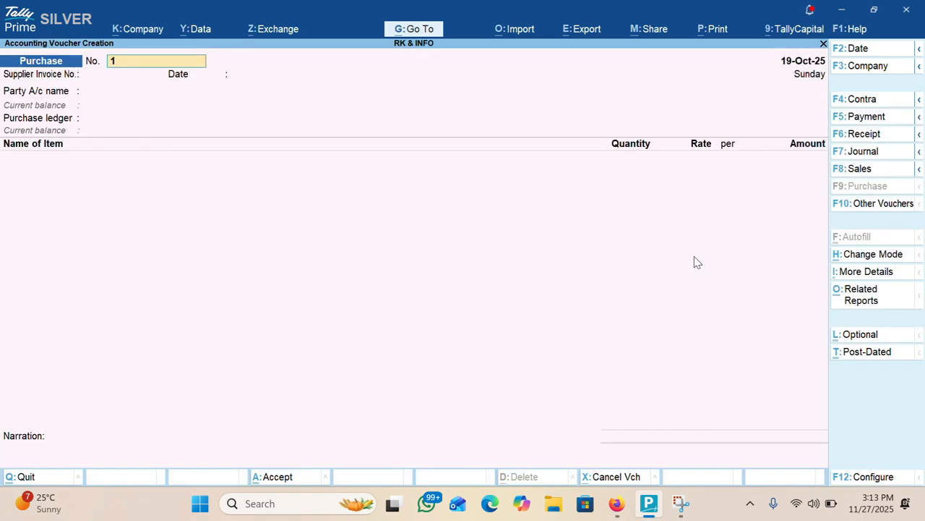
key("F8")
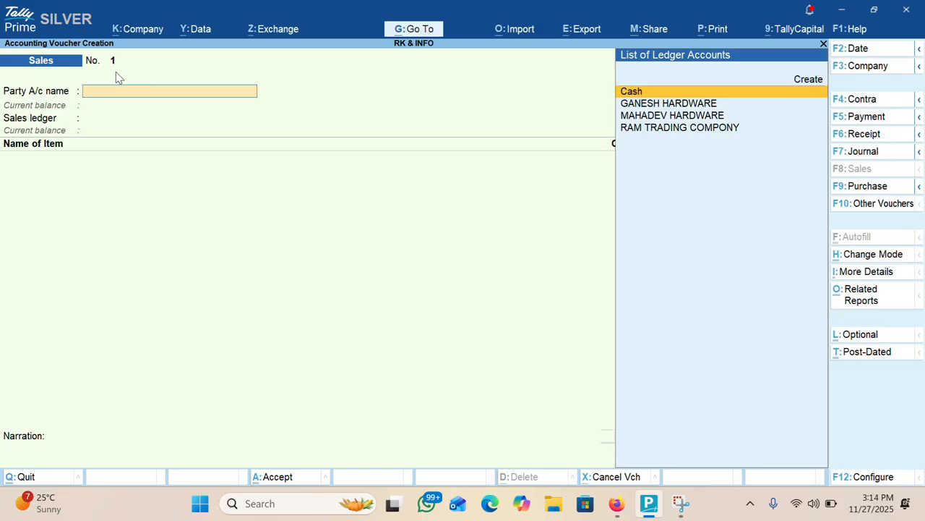
key("Escape")
key("Escape")
key("Escape")
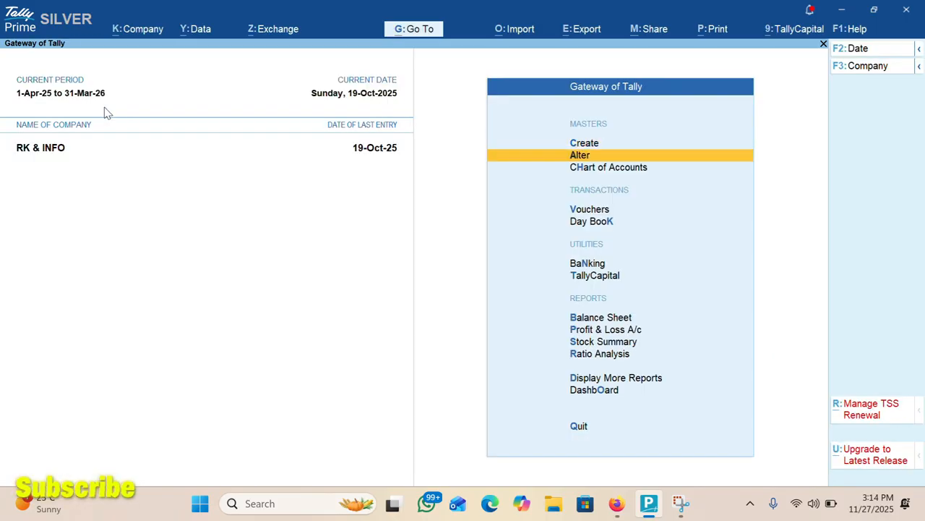
Open the Sales voucher type for alteration.
key("Return")
key("Down")
key("Down")
key("Down")
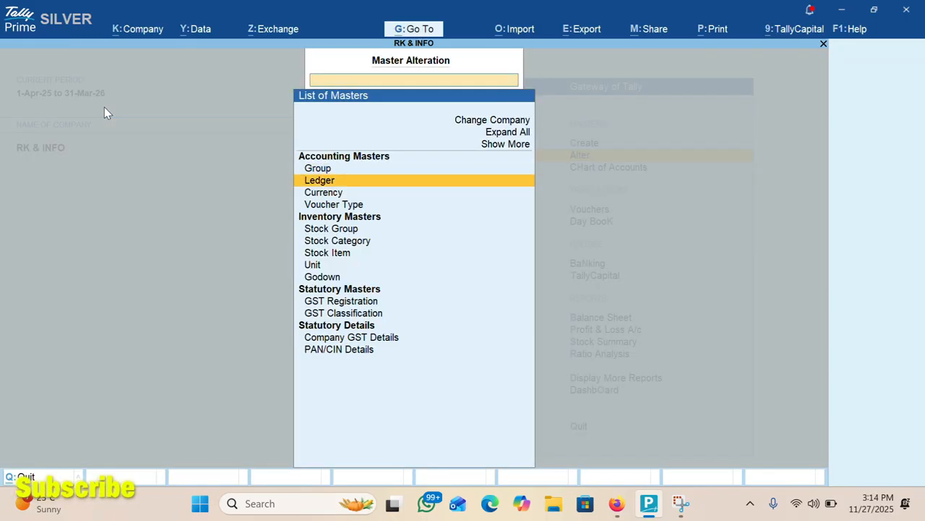
key("Return")
type("SA")
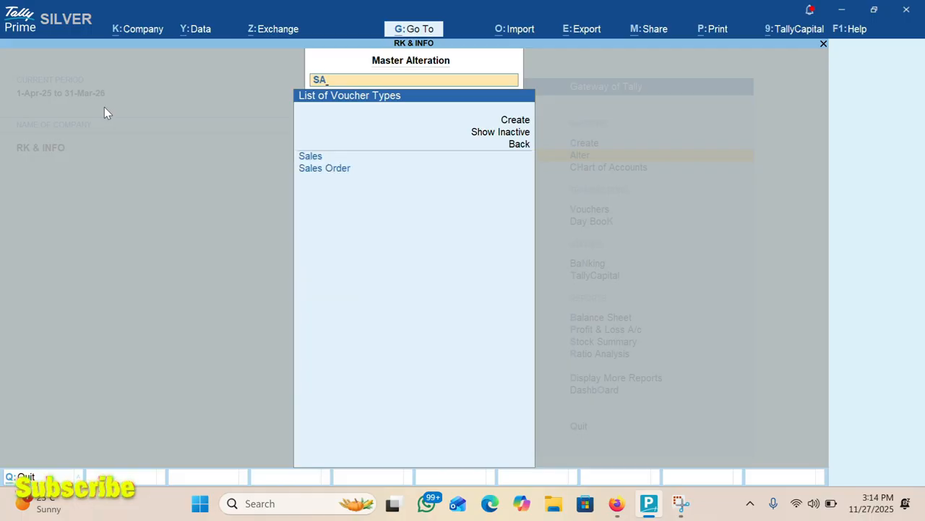
key("Return")
key("Return")
key("Return")
key("Return")
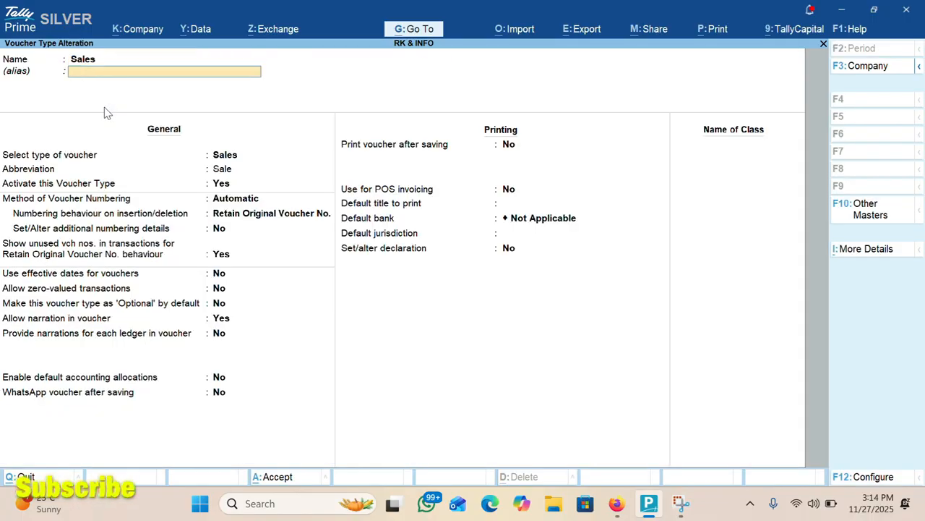
Set the Sales voucher numbering method to Automatic (Manual Override) and prevent duplicate voucher numbers.
key("Down")
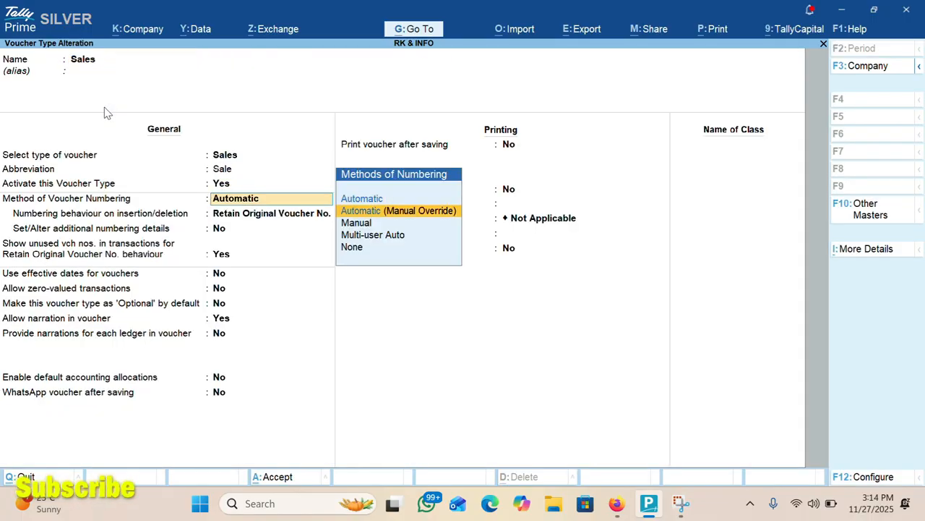
key("Return")
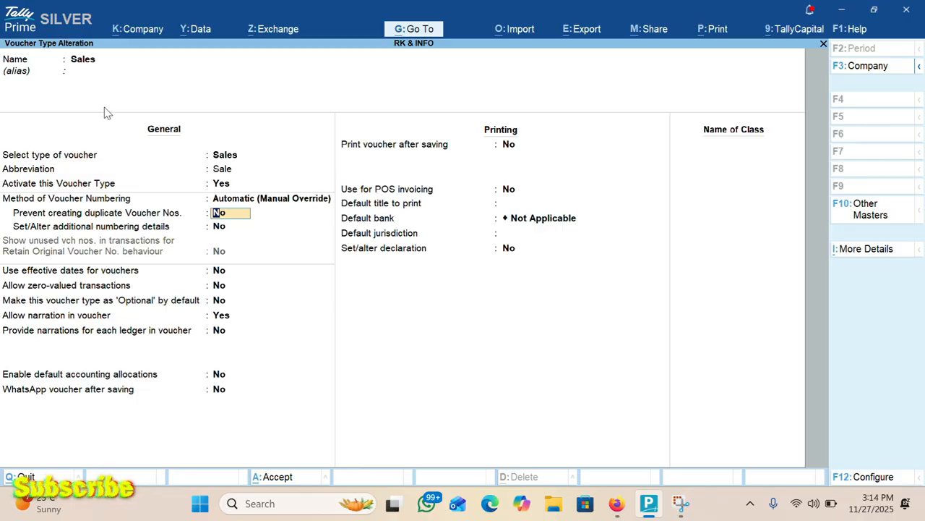
type("y")
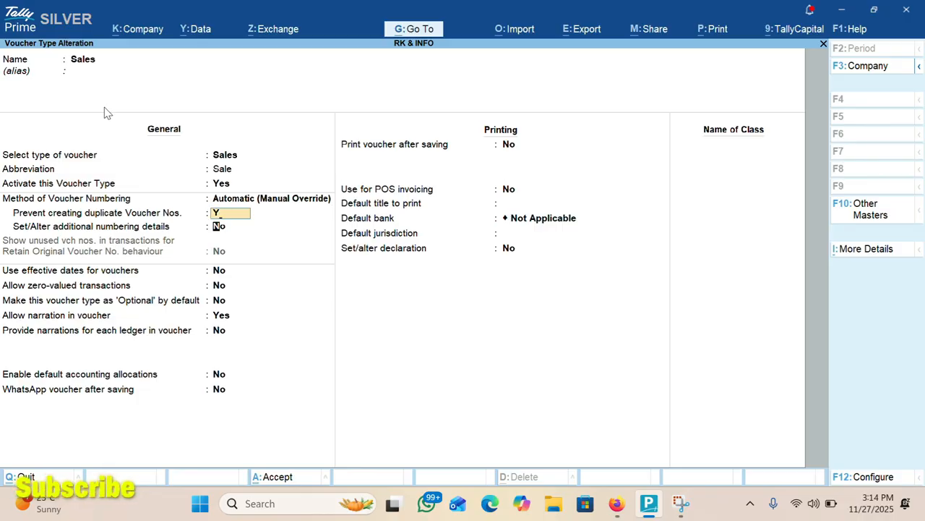
key("Return")
key("Up")
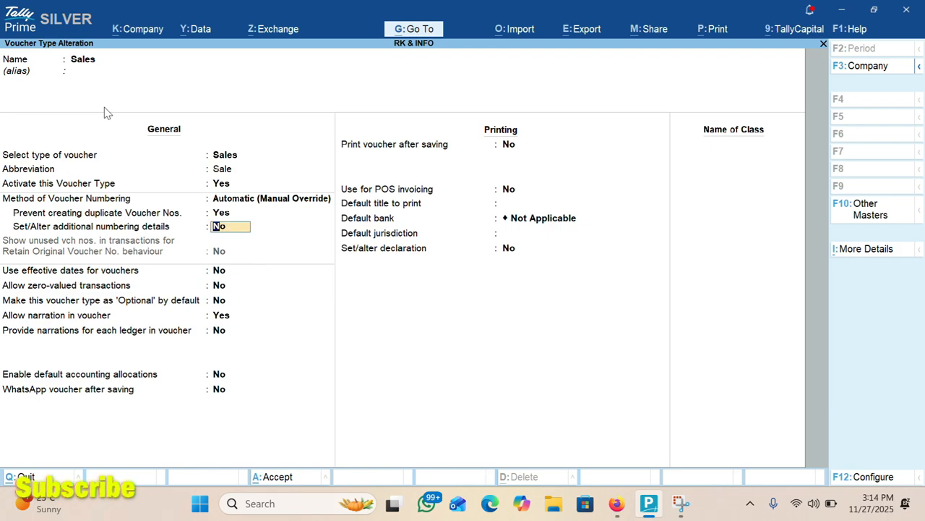
Set the Sales voucher type's method of voucher numbering back to Automatic.
key("Up")
key("Up")
key("Down")
key("Down")
key("Down")
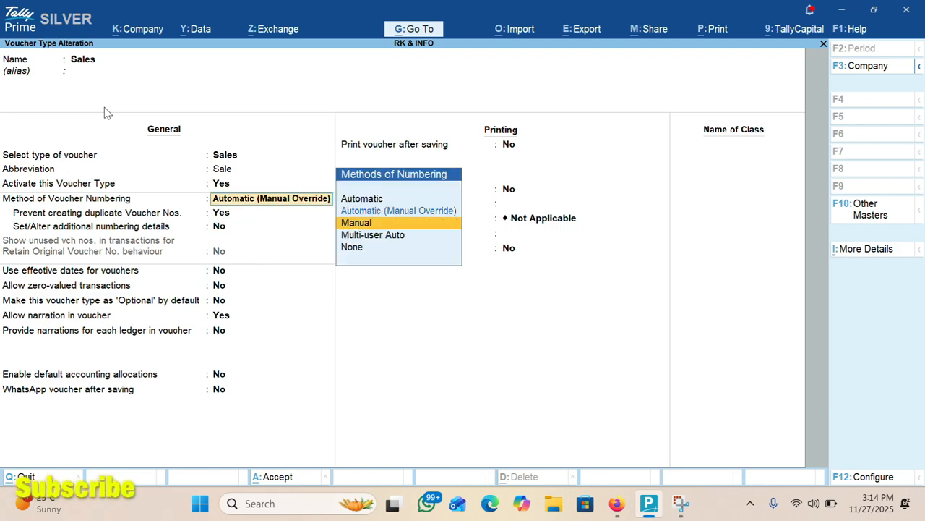
key("Up")
key("Up")
key("Up")
key("Up")
key("Return")
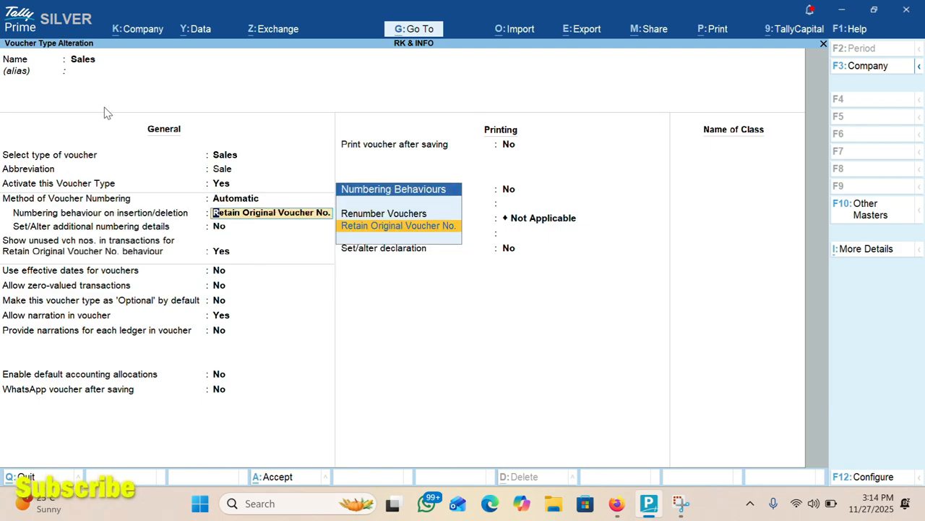
Set the Sales voucher type's numbering behaviour on insertion/deletion to Renumber Vouchers.
key("Return")
key("Return")
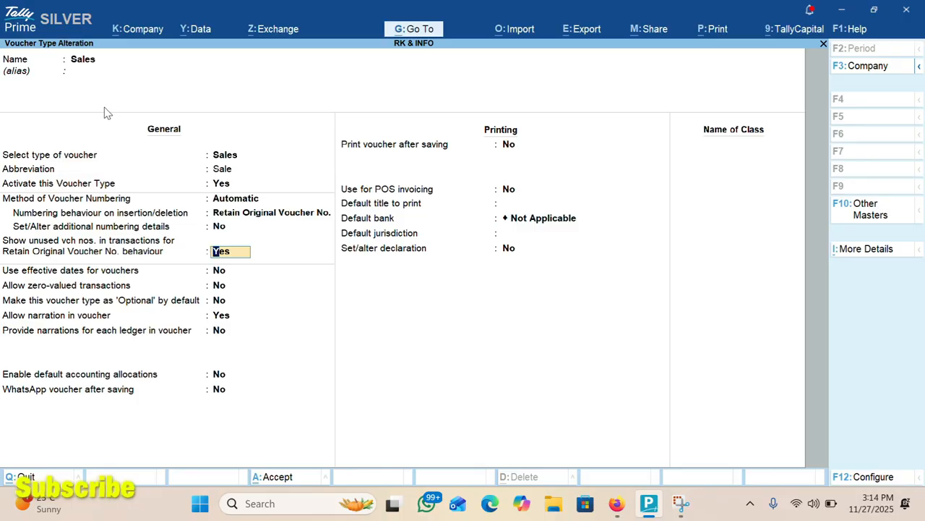
key("Return")
key("BackSpace")
key("BackSpace")
key("BackSpace")
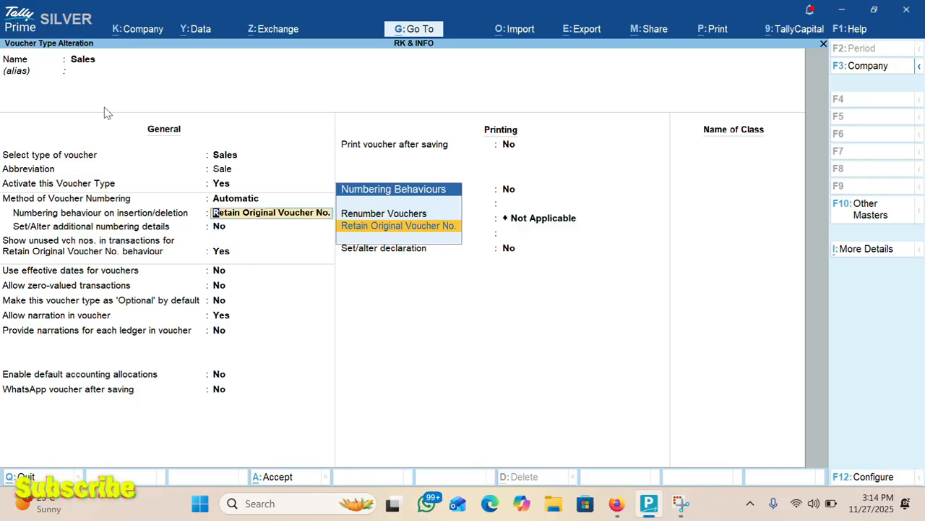
key("Up")
key("Return")
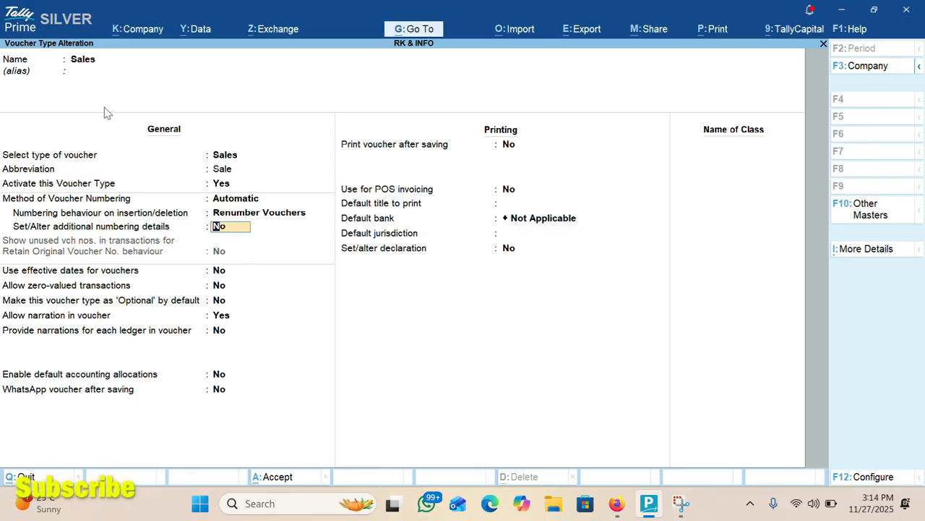
Enable additional numbering details for the Sales voucher type and restart numbering yearly at 1 from 1-Oct-25.
type("y")
key("Return")
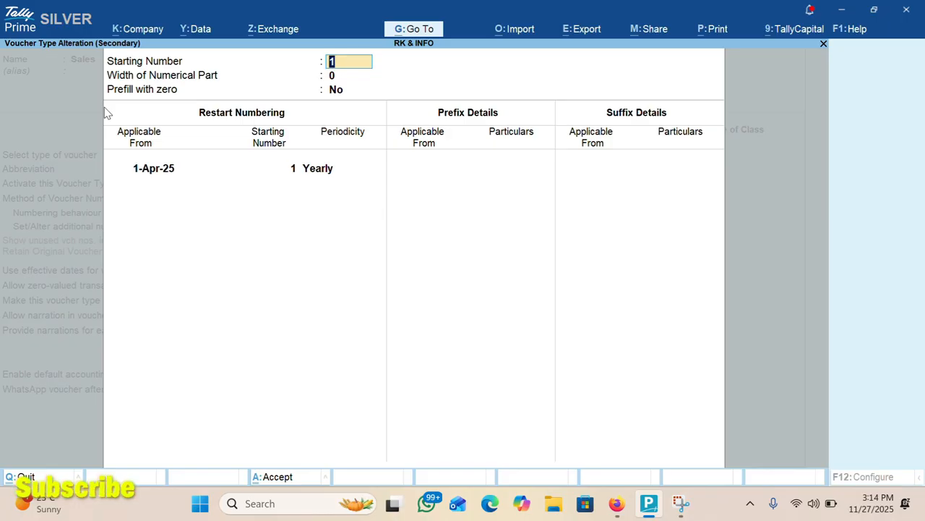
key("Return")
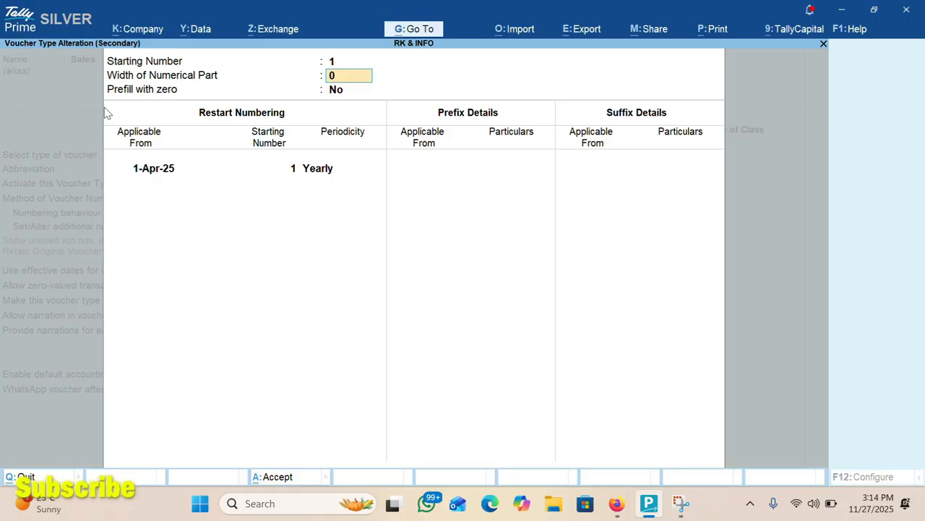
key("Return")
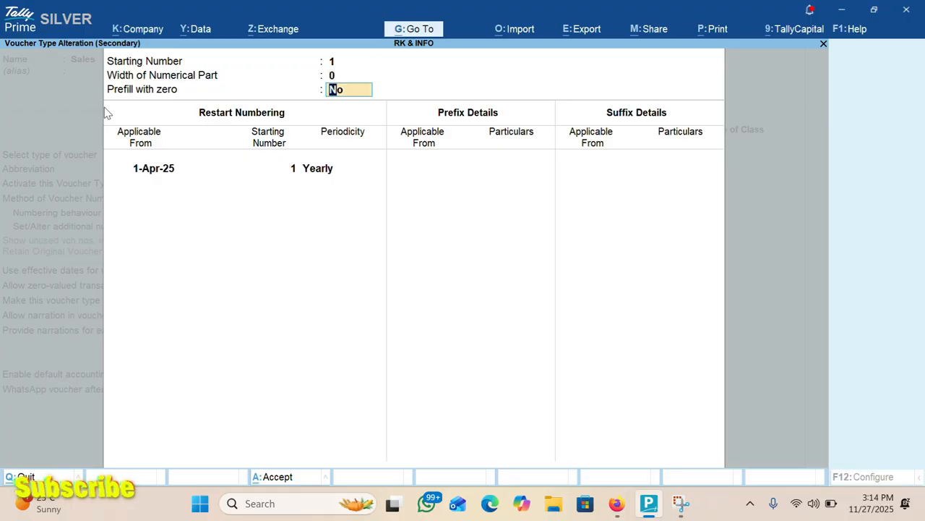
key("Return")
type("1+10+25")
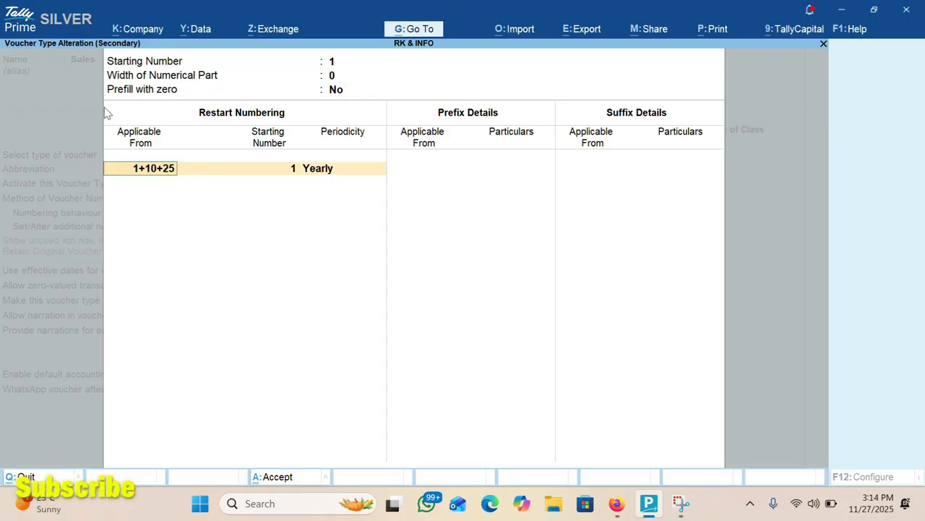
key("Return")
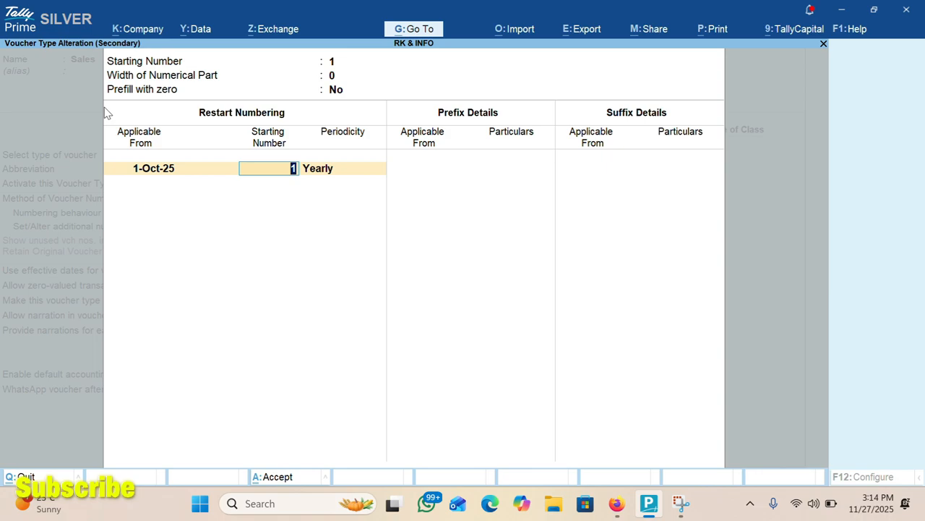
key("Return")
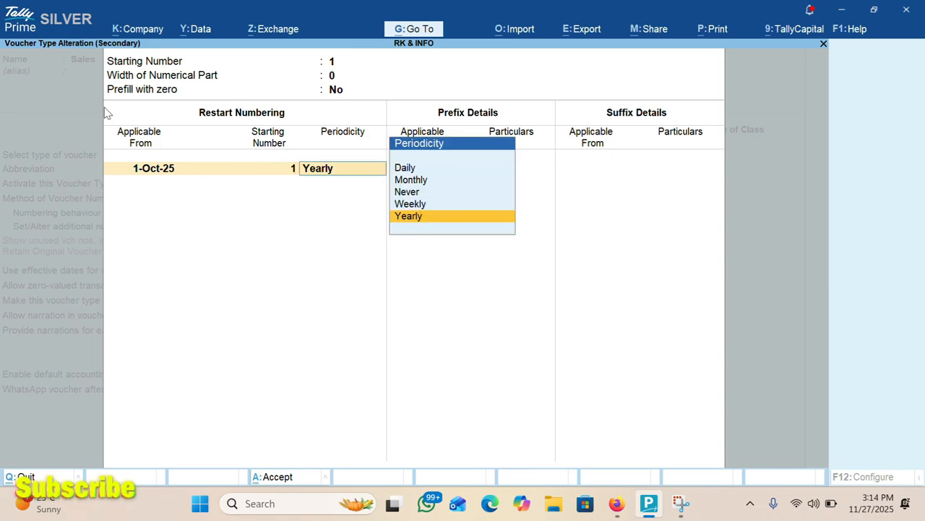
key("Return")
key("Return")
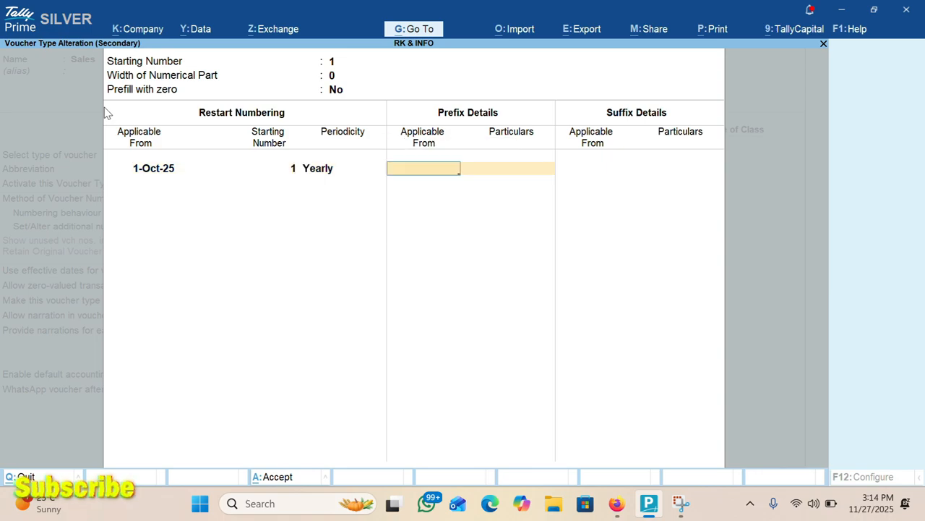
Add the voucher number prefix RKI/ applicable from 1-Oct-25.
type("1+10+25")
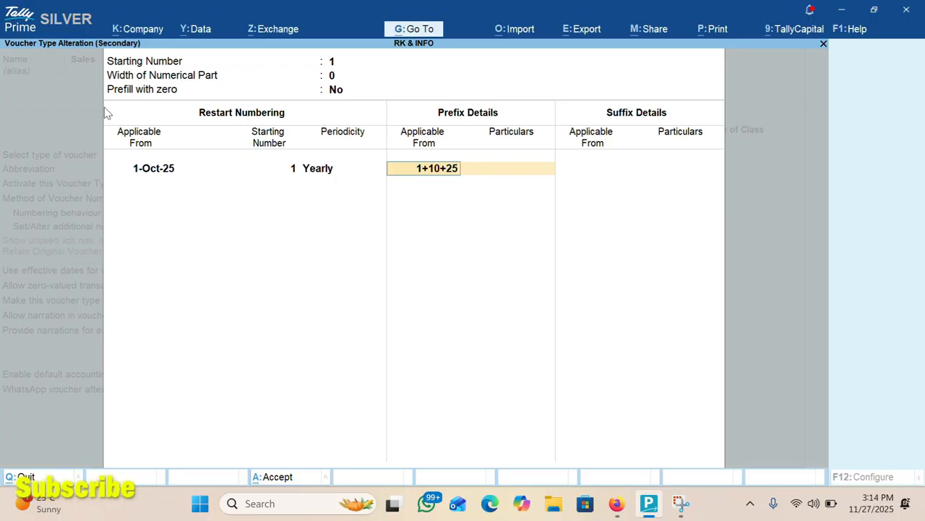
key("Return")
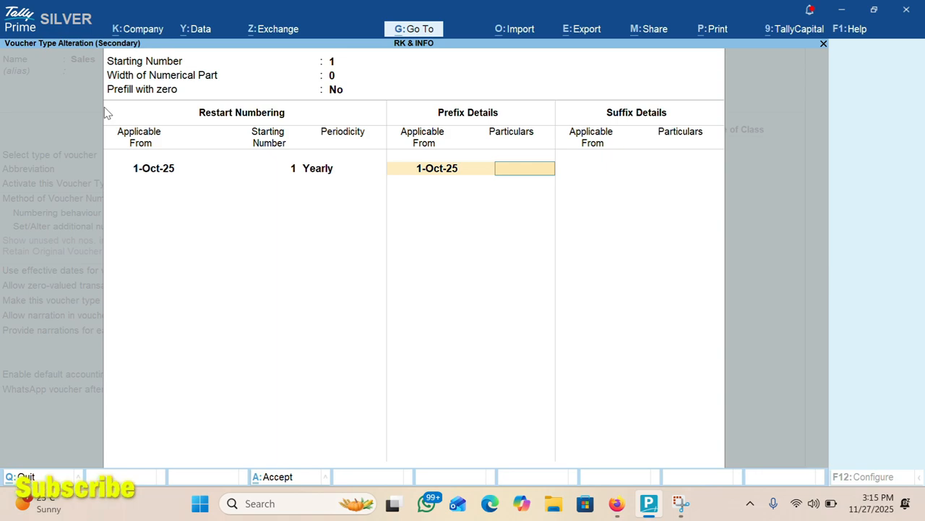
type("RKIN")
key("BackSpace")
type("I/")
key("Return")
key("Return")
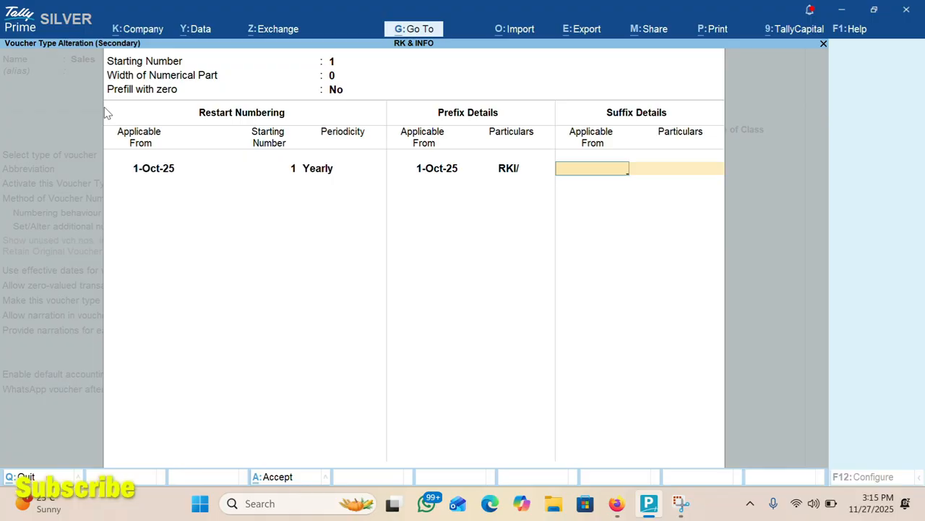
Add the voucher number suffix /25-26 applicable from 1-Oct-25 and accept the additional numbering details.
type("1-10-25")
key("Return")
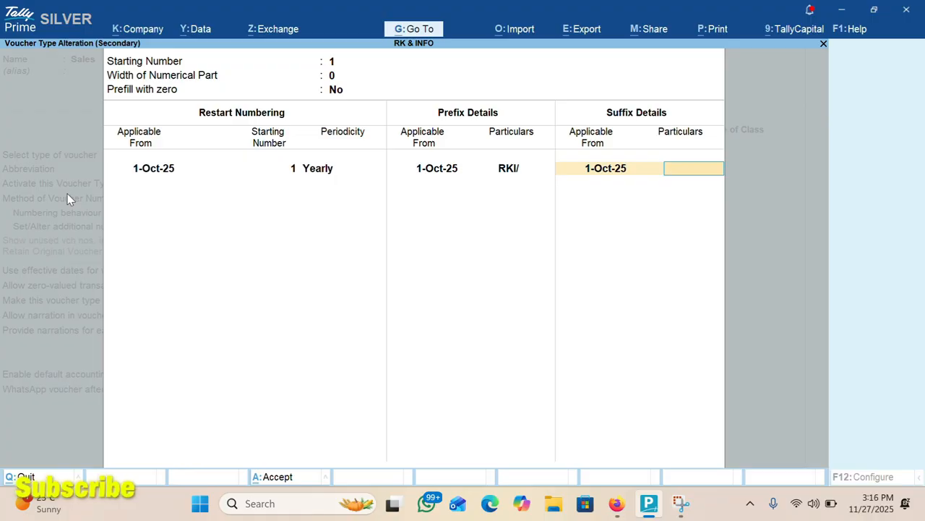
type("25-26")
key("BackSpace")
key("BackSpace")
key("BackSpace")
key("BackSpace")
key("BackSpace")
type("/-2526")
key("BackSpace")
key("BackSpace")
type("-26")
key("Return")
key("Return")
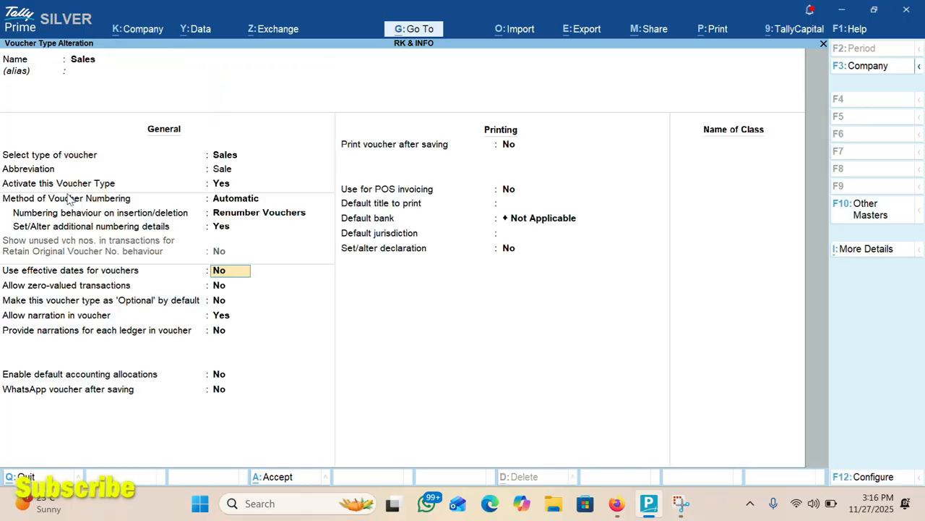
Save the Sales voucher type with its remaining options at their defaults and return to the Gateway of Tally.
key("Return")
key("Return")
key("Return")
key("ctrl+a")
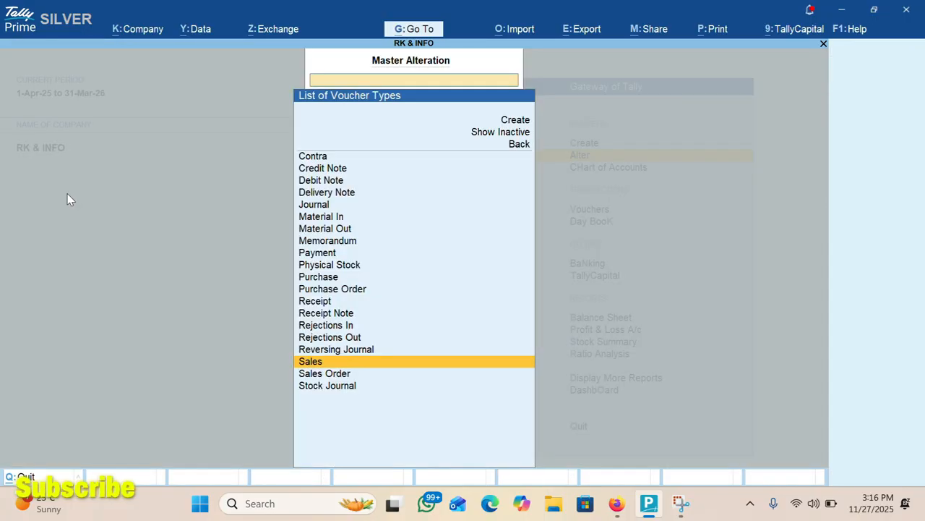
key("Escape")
key("Escape")
key("Up")
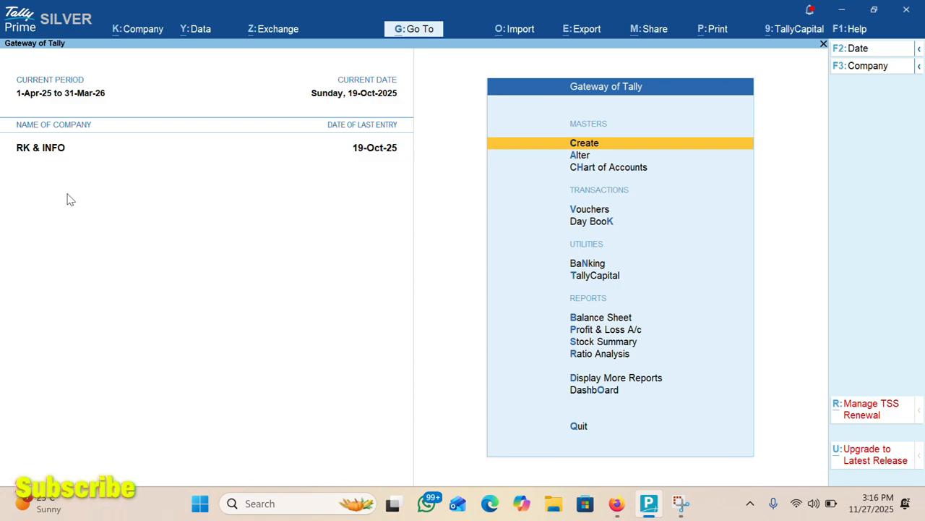
Start a sales voucher with Cash as the party account and SALES AC as the sales ledger.
key("v")
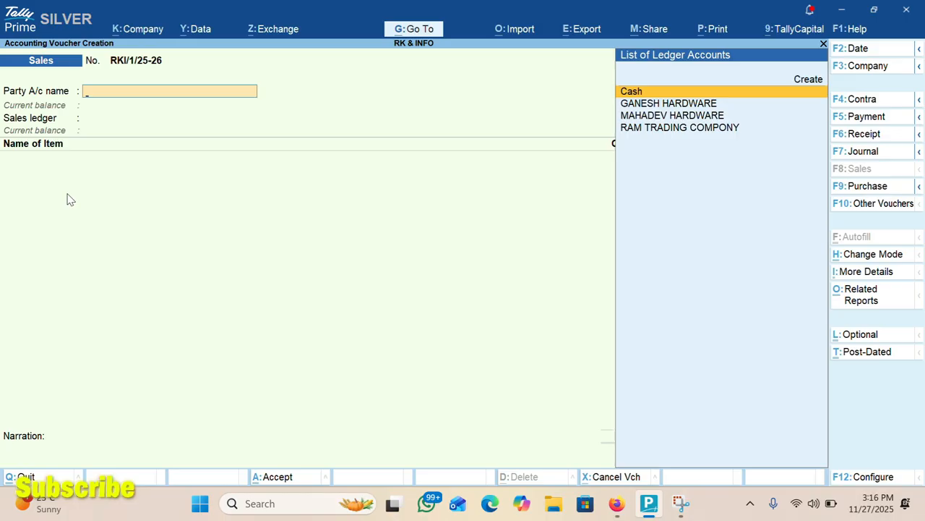
key("Return")
key("Return")
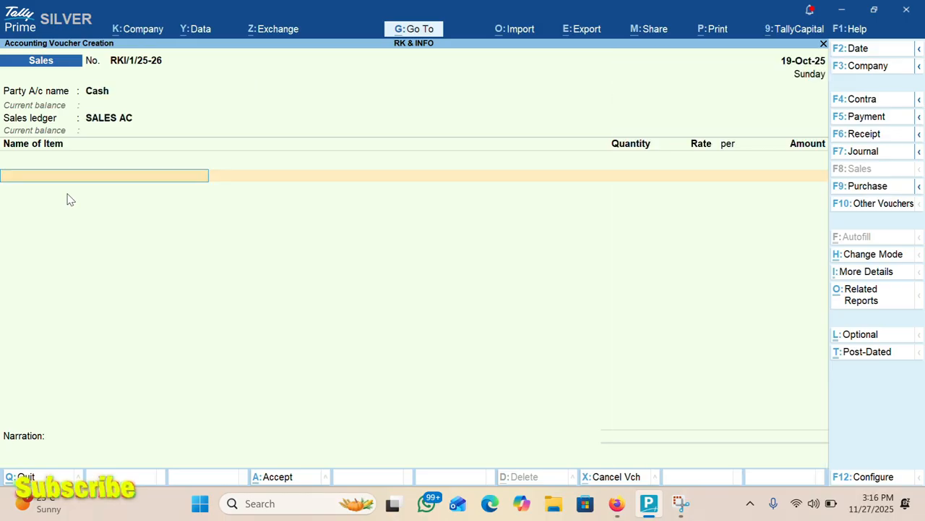
Add the item TMT BAR with a quantity of 250 KG at a rate of 60 per KG and close the item list.
type("TMT")
key("Return")
key("Return")
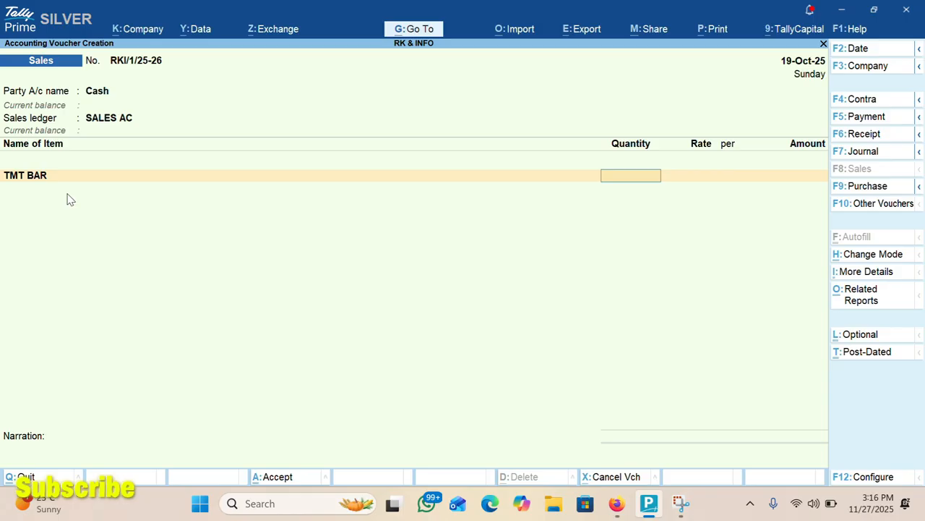
type("250")
key("Return")
type("60")
key("Return")
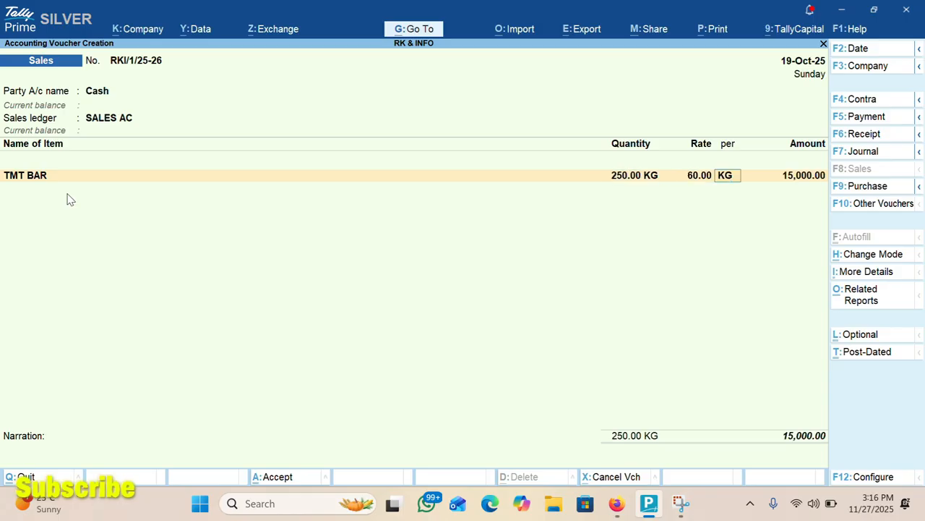
key("Return")
key("Return")
key("Return")
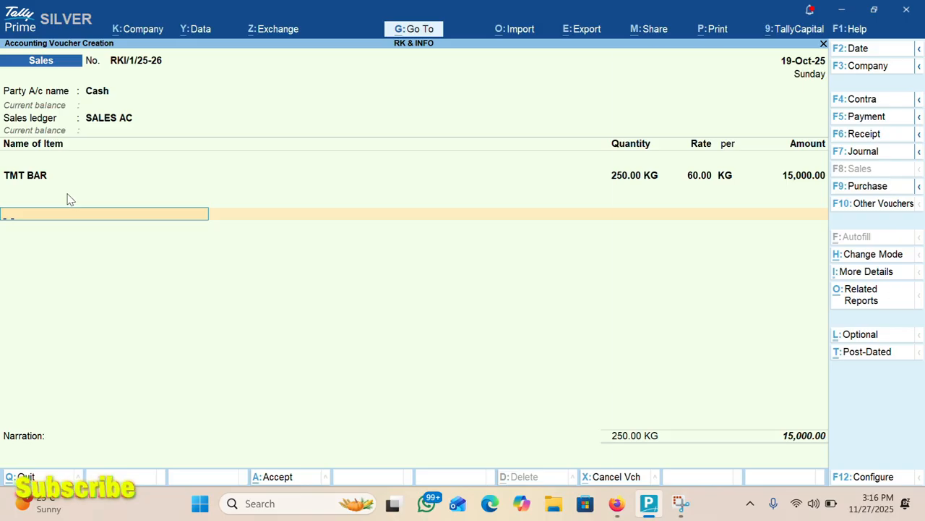
Add the CGST and SGST ledgers to the cash sales voucher with their calculated tax amounts.
type("GS")
key("Up")
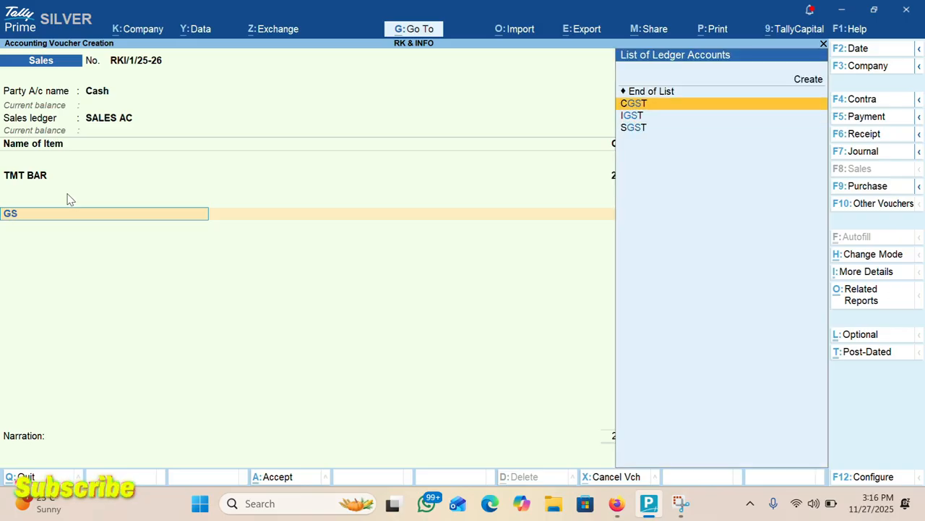
key("Return")
key("Return")
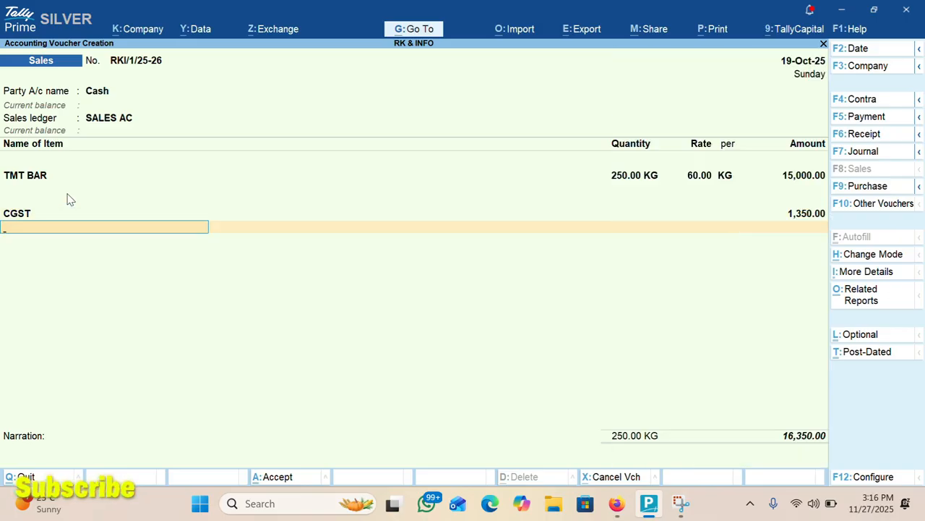
type("SGST")
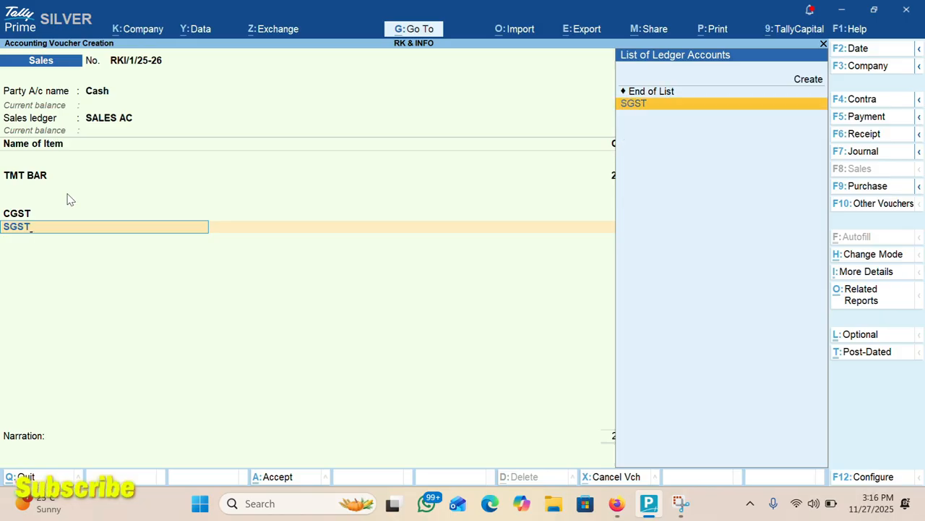
key("Return")
key("Return")
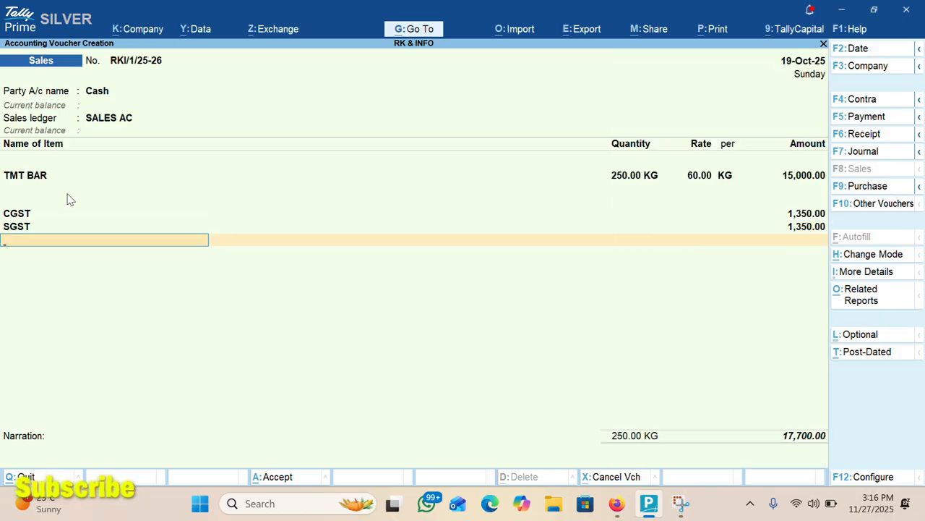
Set the voucher date to 10-Oct-25 and save the cash sales voucher.
key("F2")
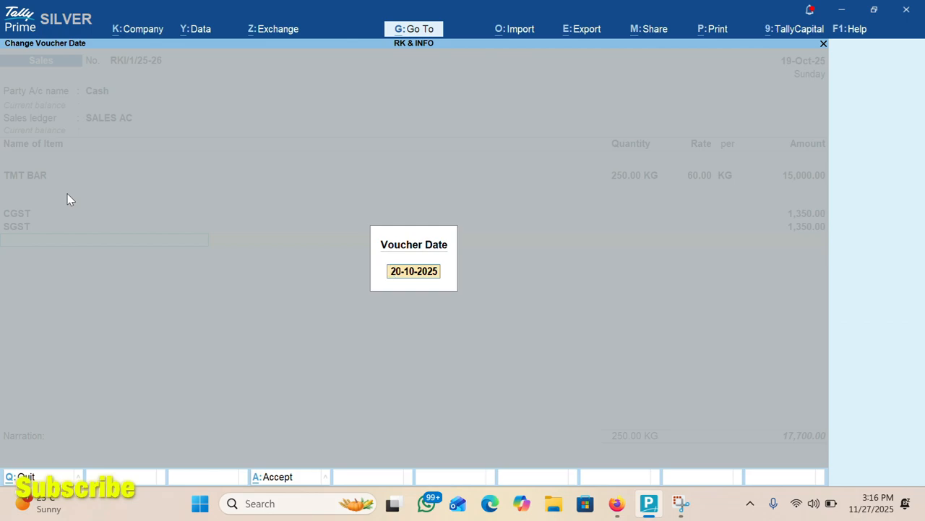
type("10")
type("-10-2025")
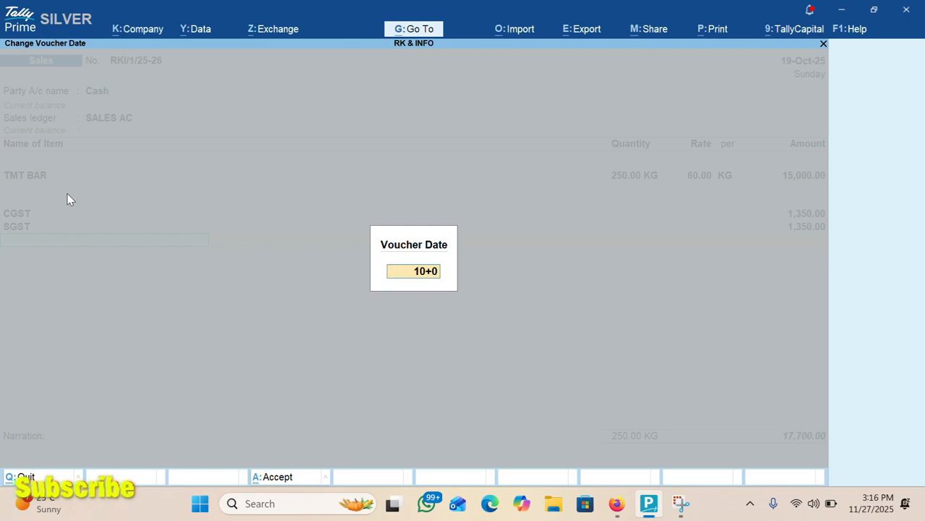
key("Return")
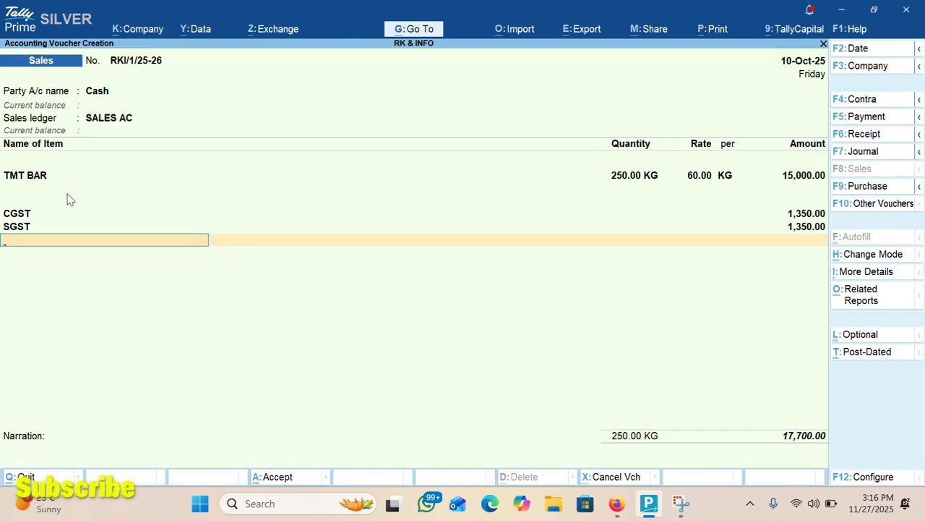
key("ctrl")
key("ctrl+a")
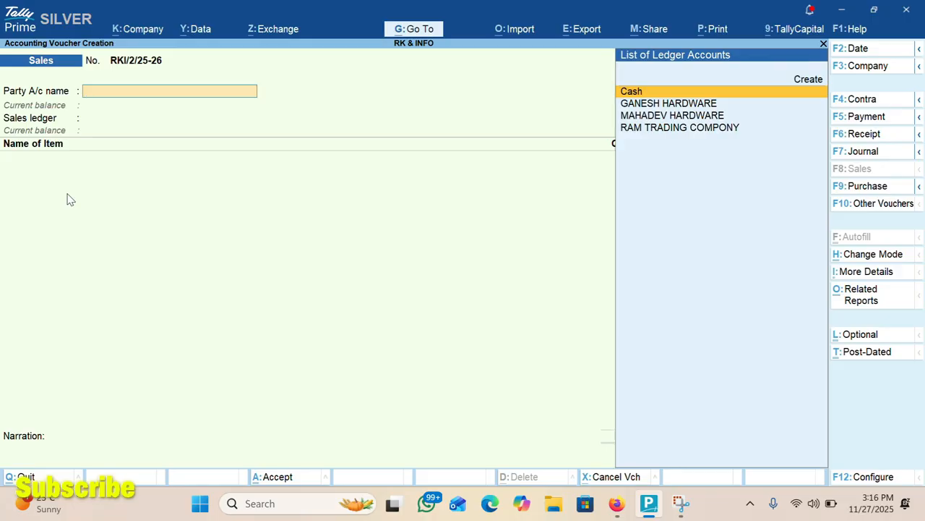
Create a party ledger from the new sales voucher, entering the customer's name and placing it under Sundry Debtors.
key("alt+c")
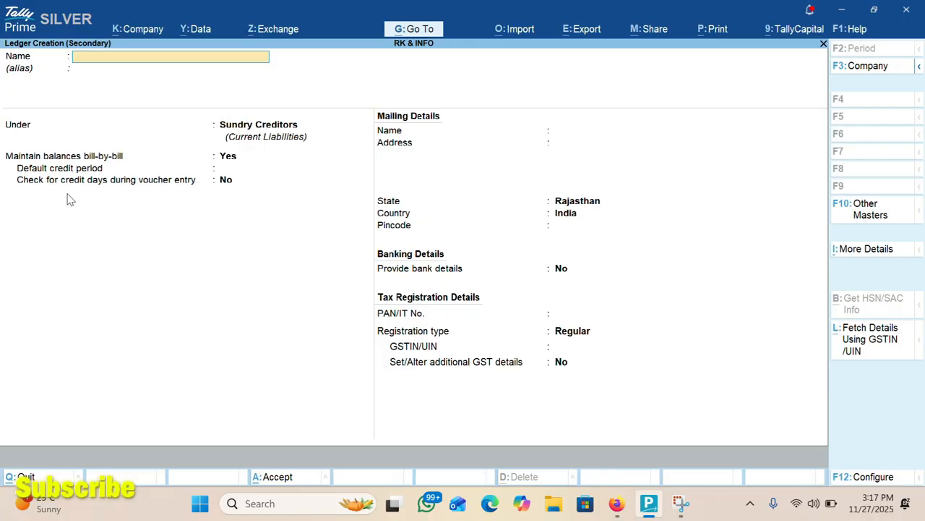
type("RAHUL")
key("Return")
key("Return")
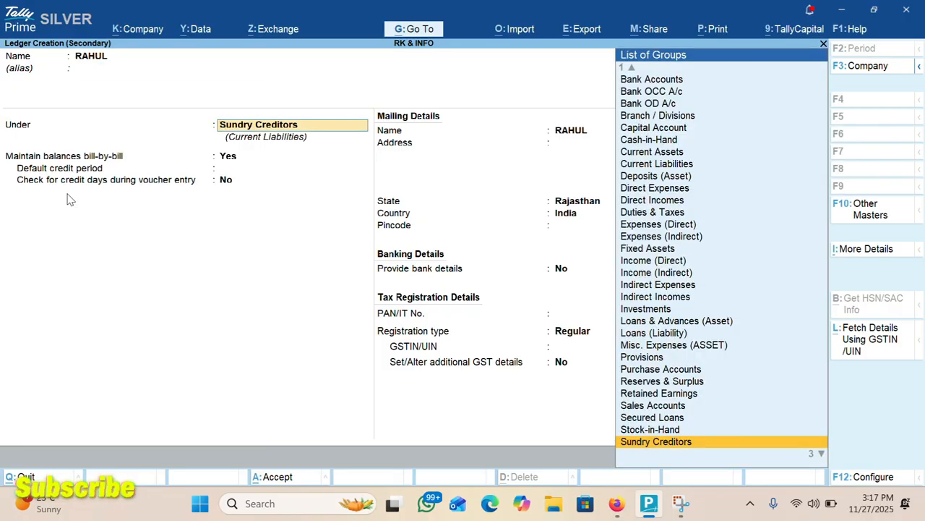
type("DEB")
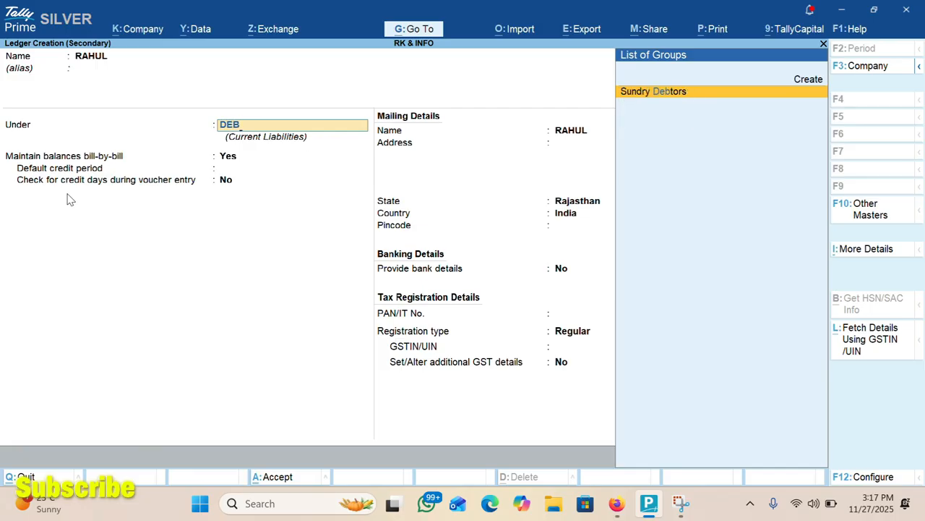
key("Return")
key("Return")
key("Return")
key("Return")
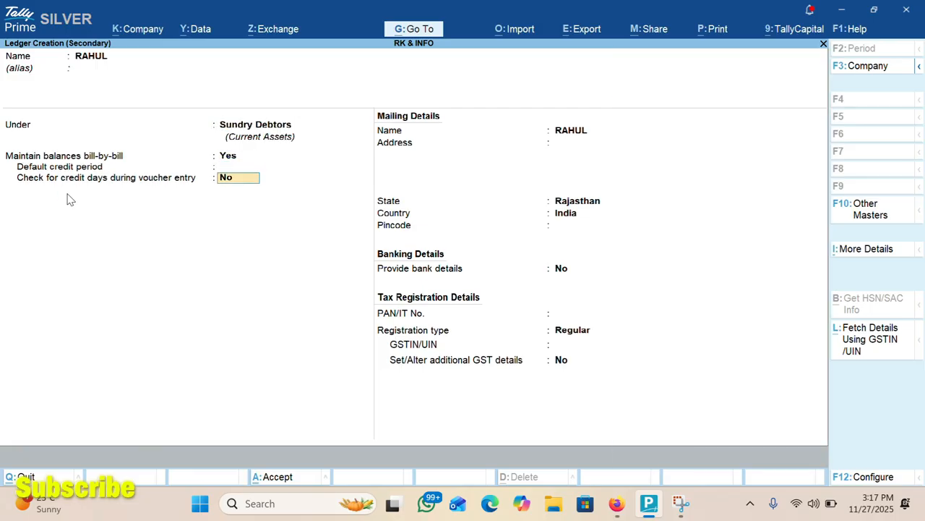
key("Return")
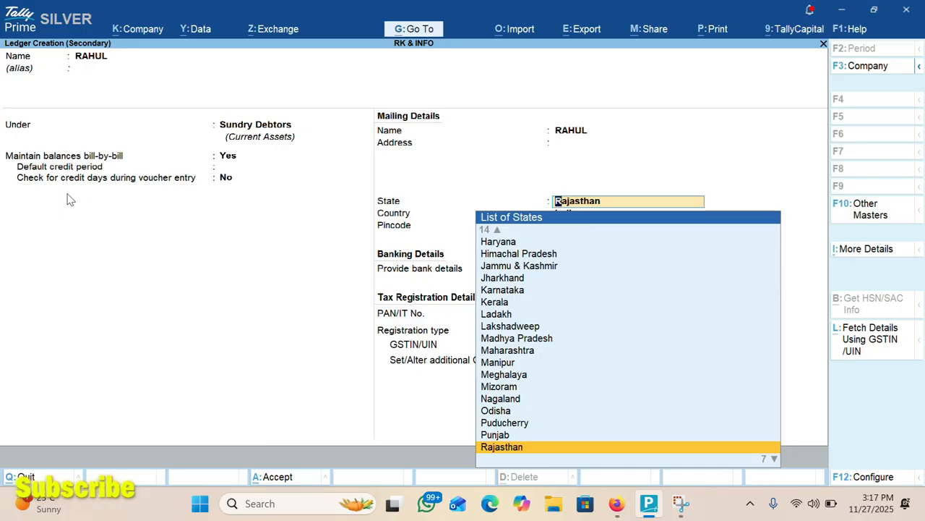
Keep Rajasthan as the customer's state, set the GST registration type to Unregistered/Consumer, and save the ledger.
key("Return")
key("Return")
key("Return")
key("Return")
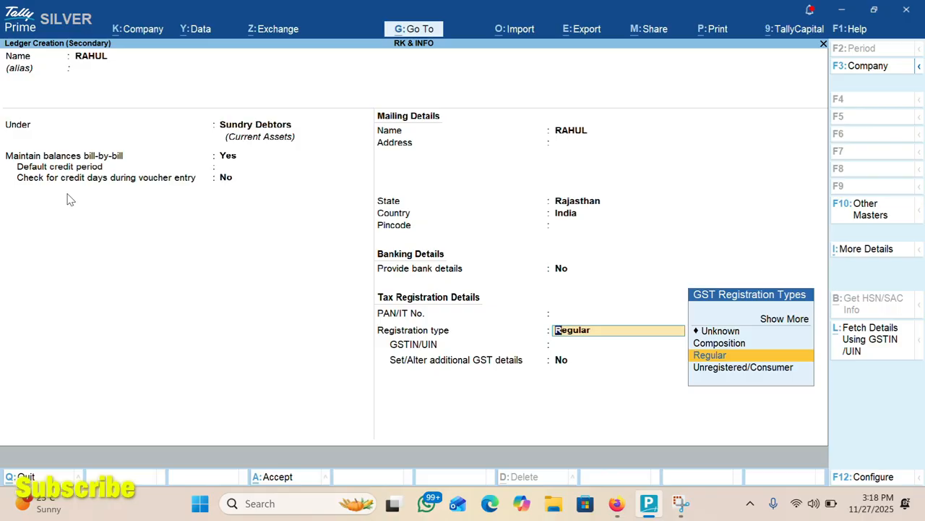
key("Down")
key("Return")
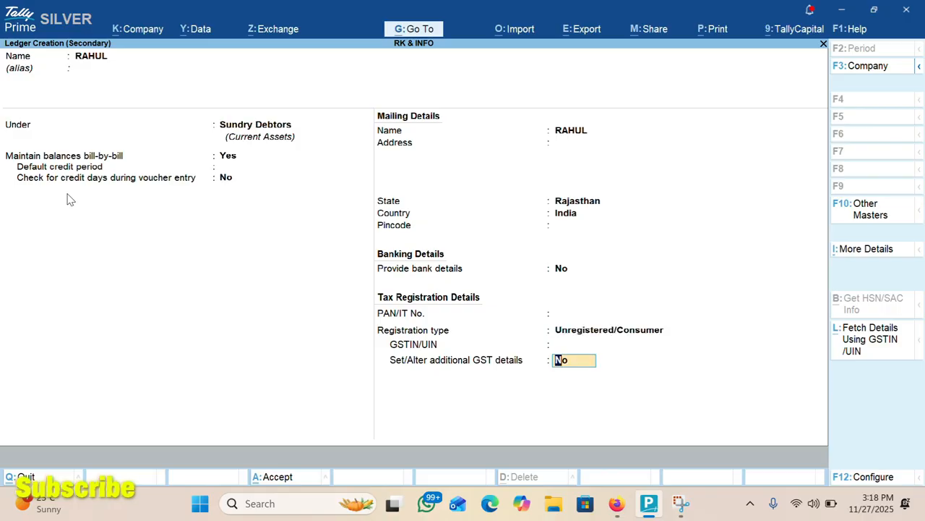
key("Return")
key("Return")
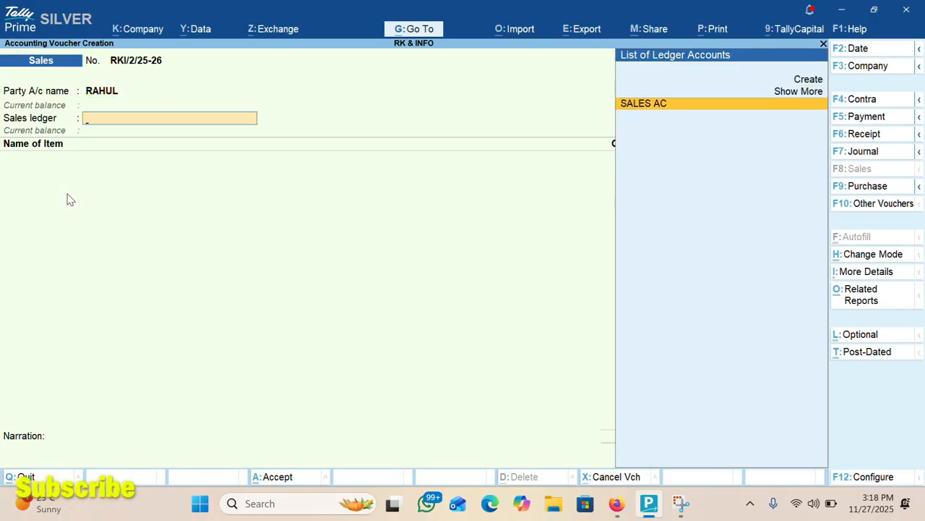
Select SALES AC as the sales ledger and add 52 bags of AMBUJA CEMENT at a rate of 510 per bag.
key("Return")
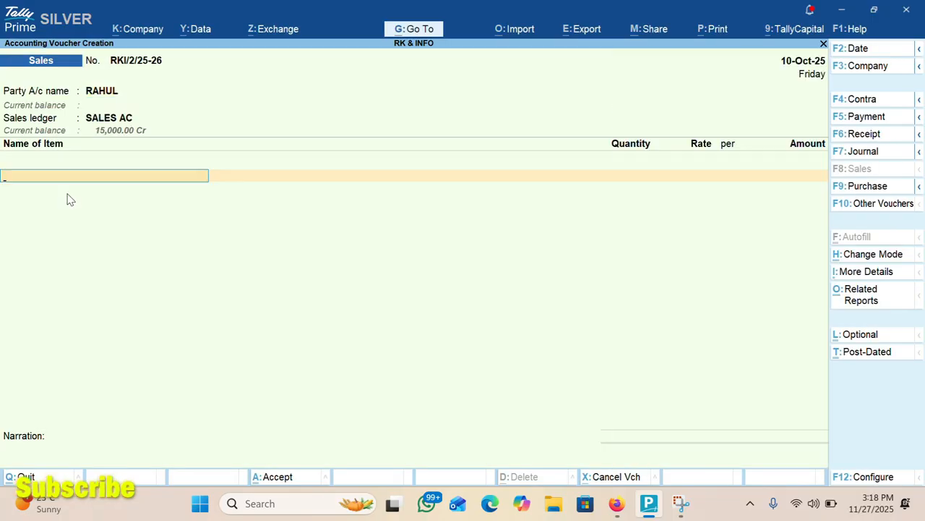
type("A")
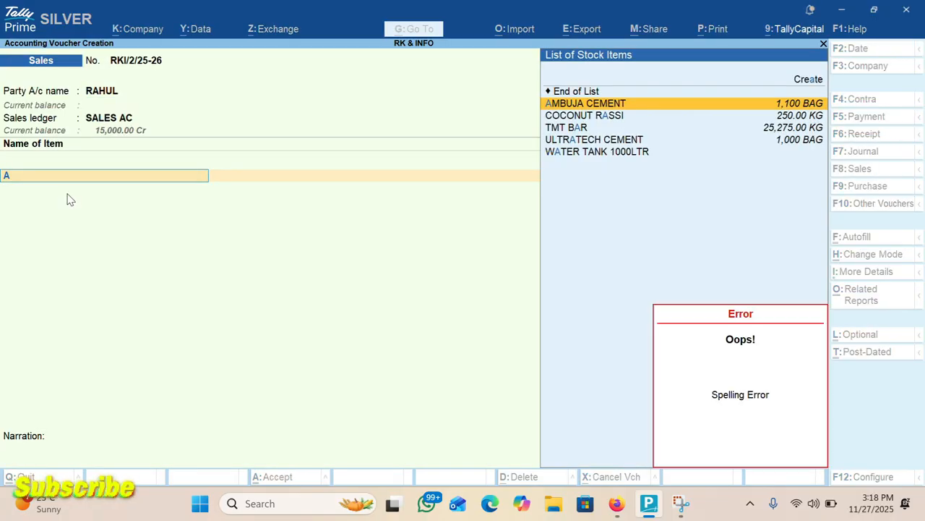
key("Return")
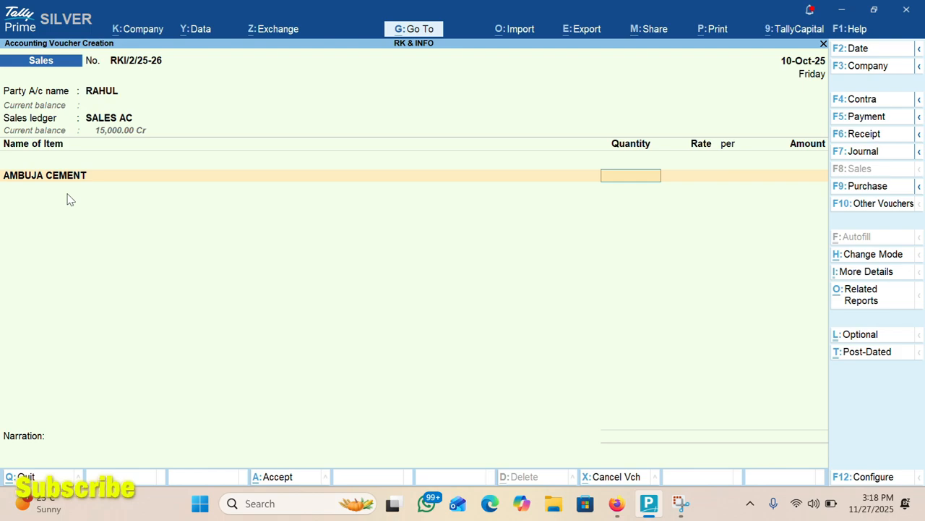
type("52")
key("Return")
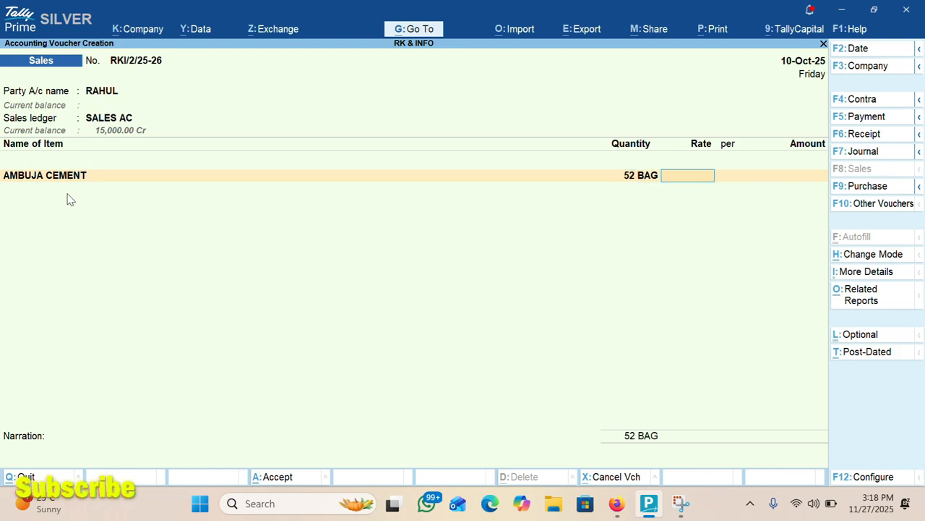
type("510")
key("Return")
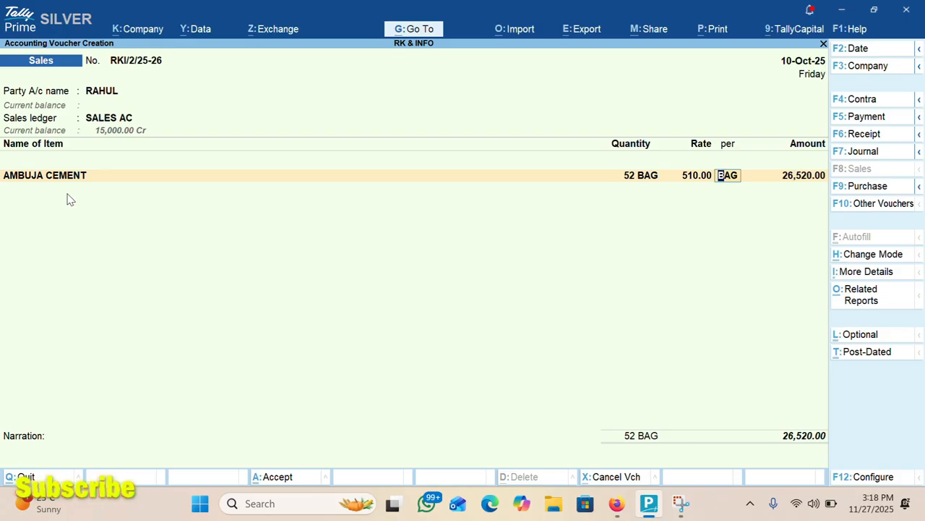
key("Return")
key("Return")
Finish the item list and add the CGST and SGST ledgers to the AMBUJA CEMENT sales voucher.
key("Return")
type("G")
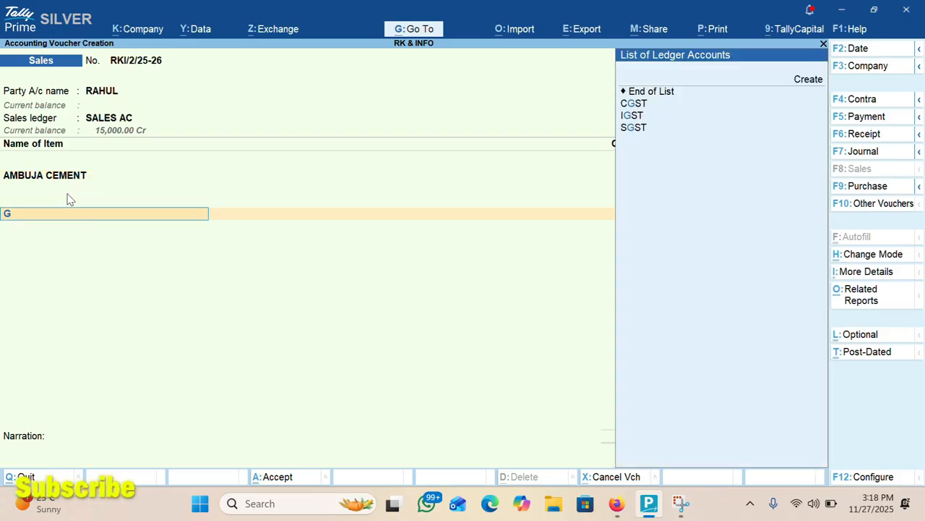
key("Return")
key("Return")
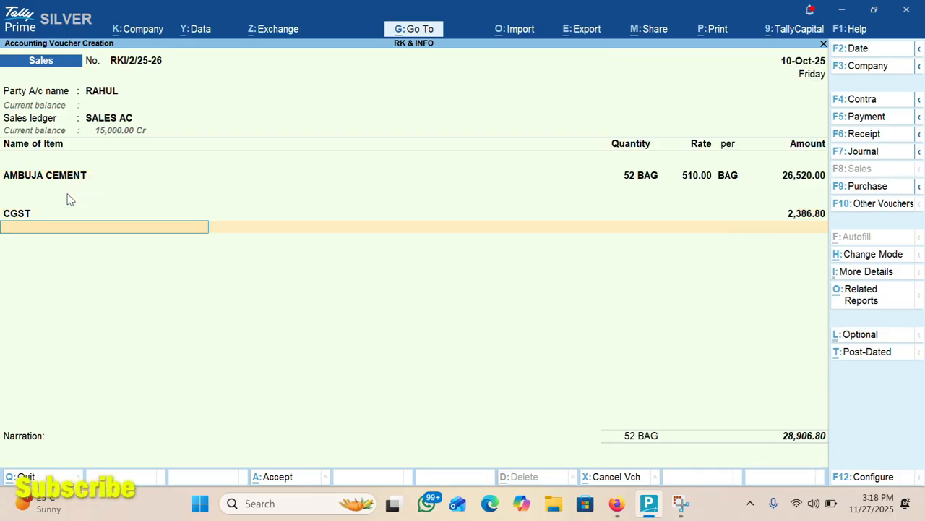
type("SGST")
key("Return")
key("Return")
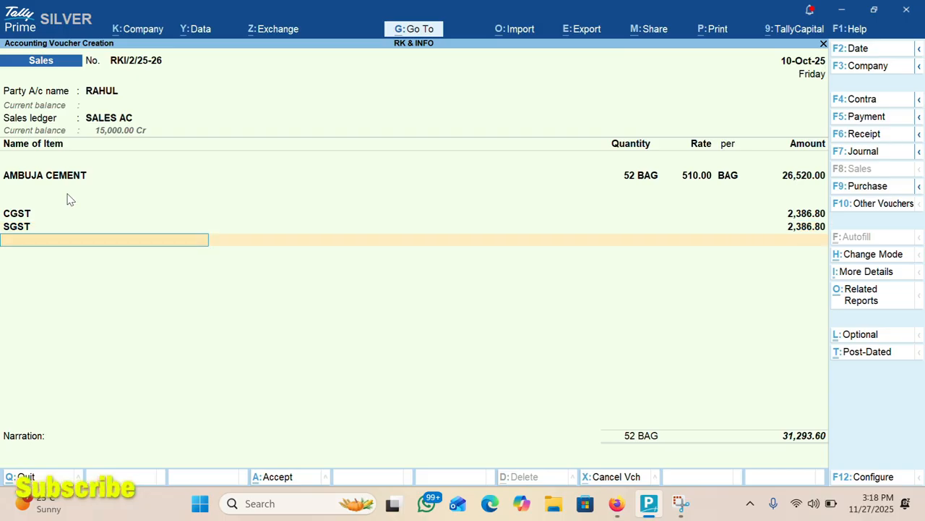
Add the R OFF rounding ledger to the AMBUJA CEMENT sales voucher and save it.
type("R")
key("Return")
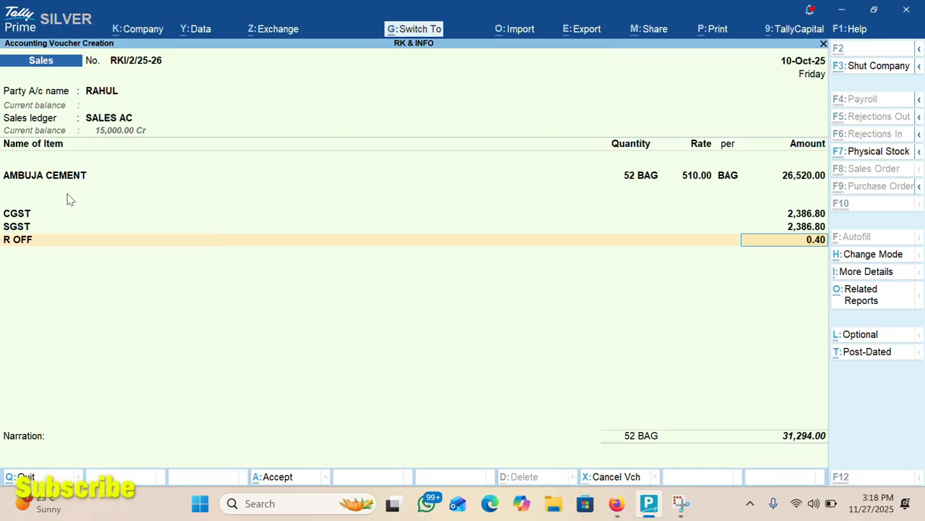
key("ctrl+a")
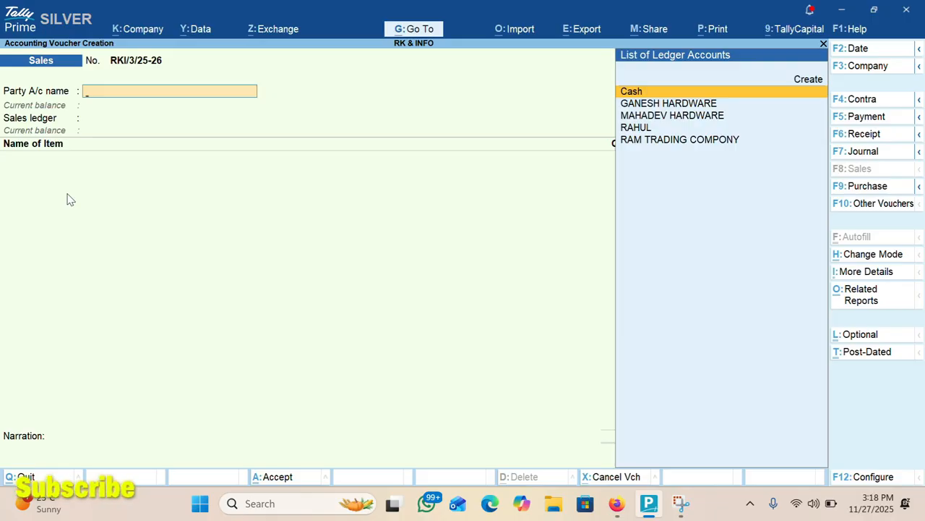
Create a party ledger named KRISHNA ENTERPRISE from the new sales voucher, keeping it under Sundry Debtors with bill-by-bill balances.
key("alt")
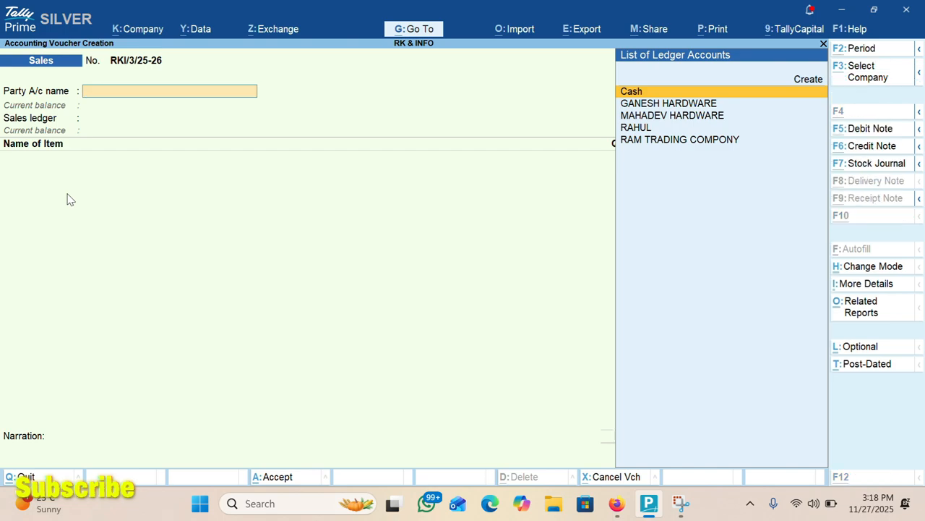
key("alt+c")
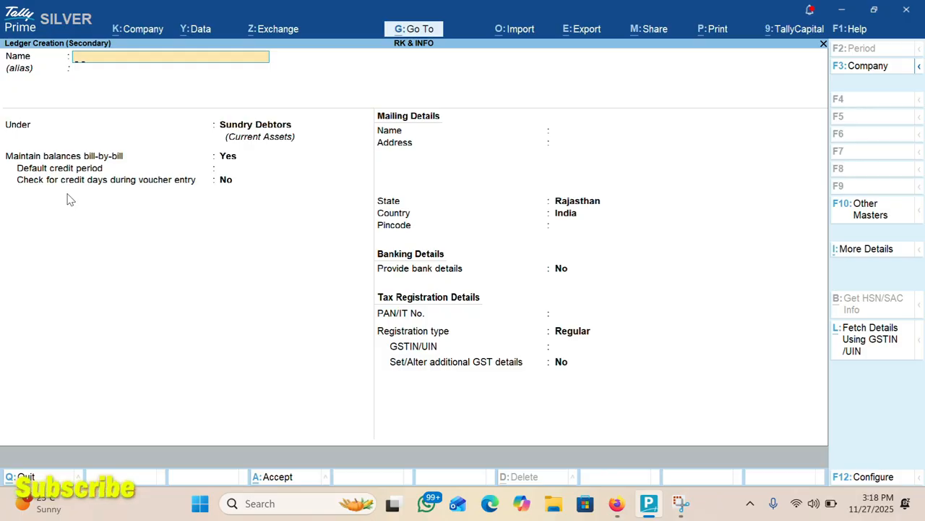
type("KRISHNA ENTERPRISE")
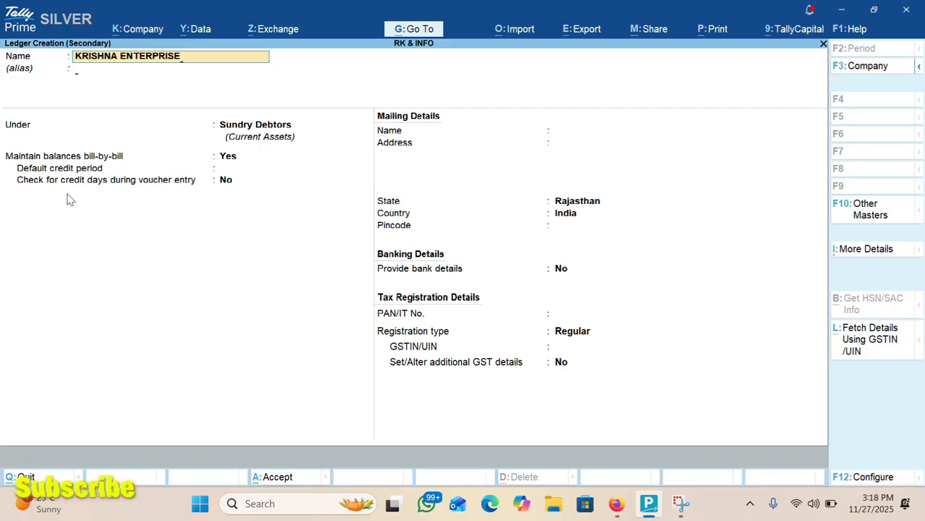
key("Return")
key("Return")
key("Return")
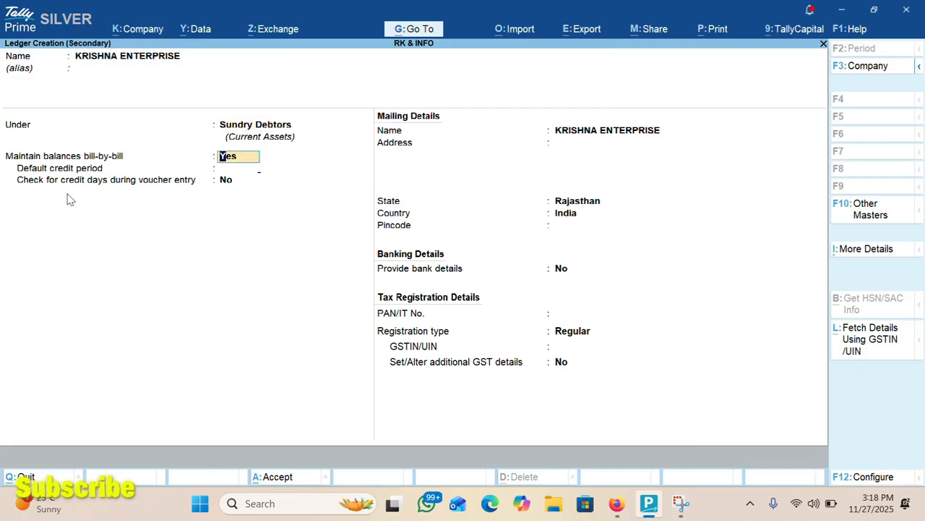
key("Return")
key("Return")
key("Return")
key("Return")
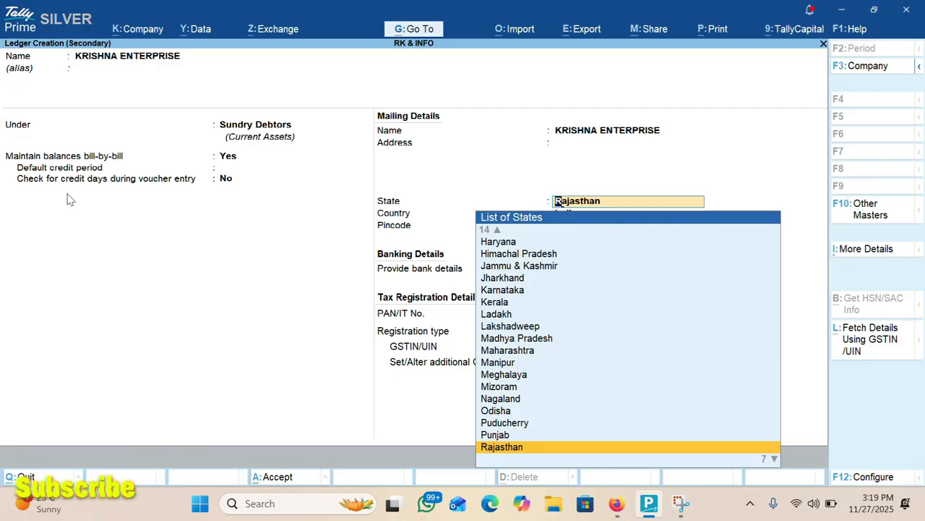
Set the KRISHNA ENTERPRISE ledger's state to Punjab and keep its GST registration type as Regular.
type("PUN")
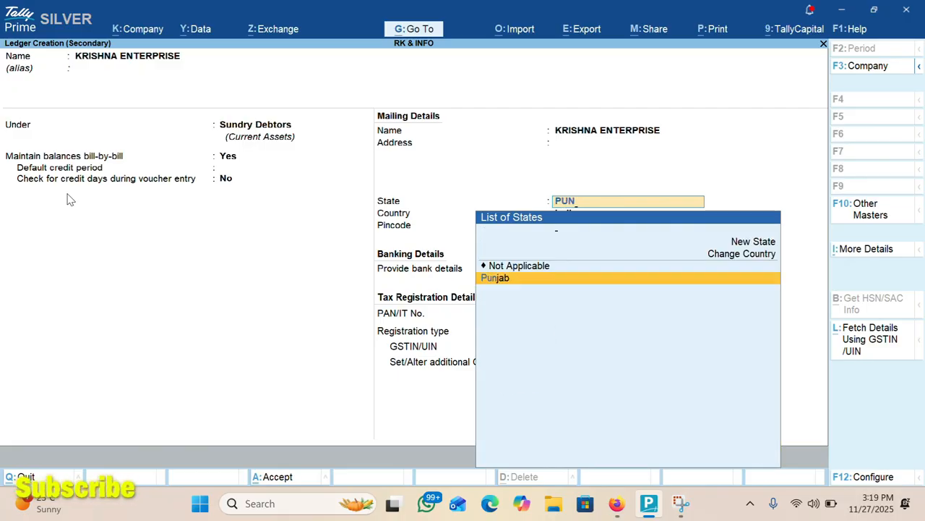
key("Return")
key("Return")
key("Return")
key("Return")
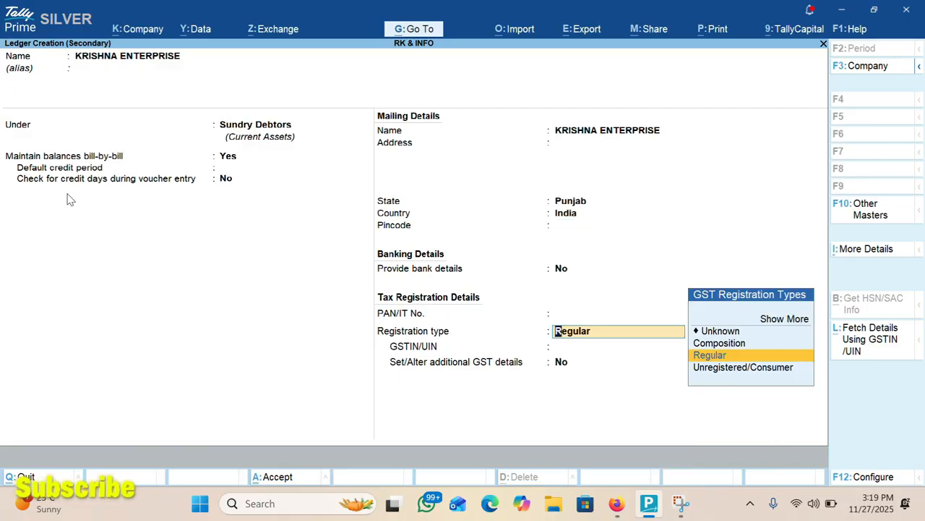
key("Return")
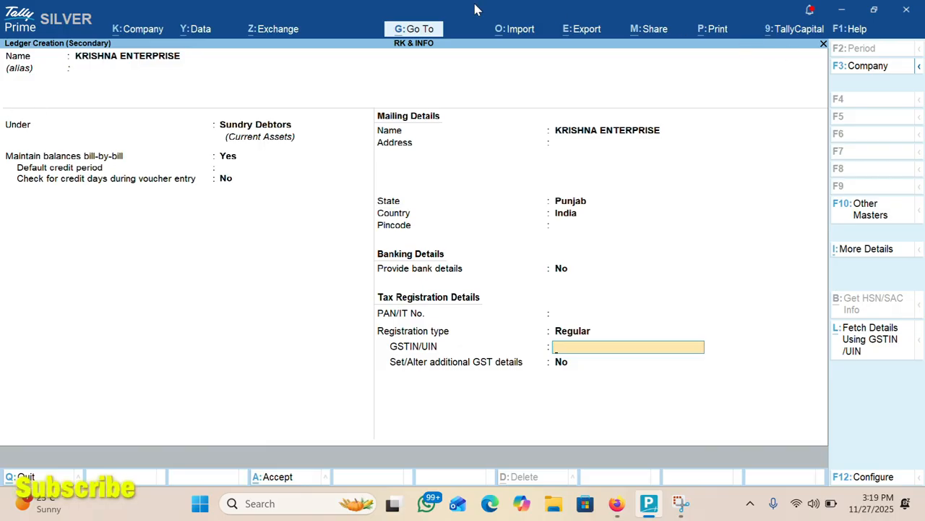
left_click(378, 22)
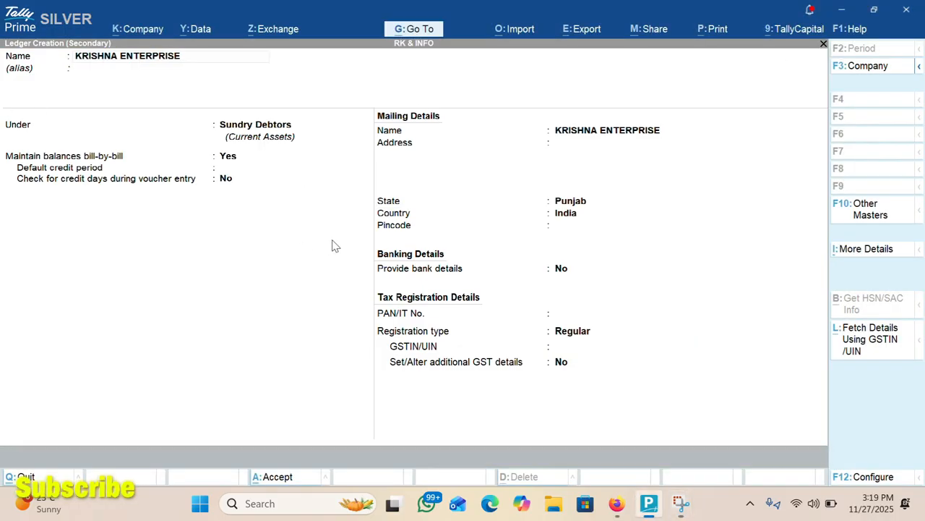
left_click(401, 241)
key("Return")
key("Return")
key("Return")
key("Return")
key("Return")
key("Return")
key("Return")
key("Return")
key("Return")
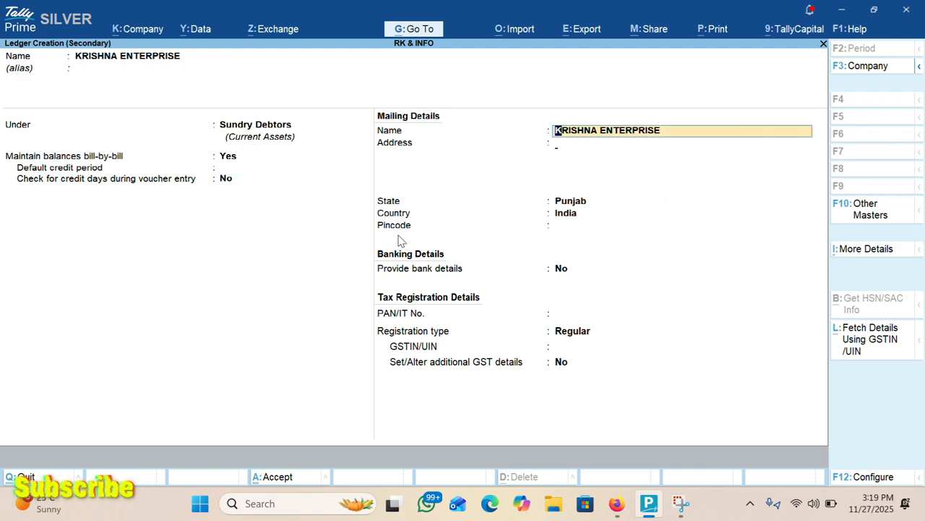
key("Return")
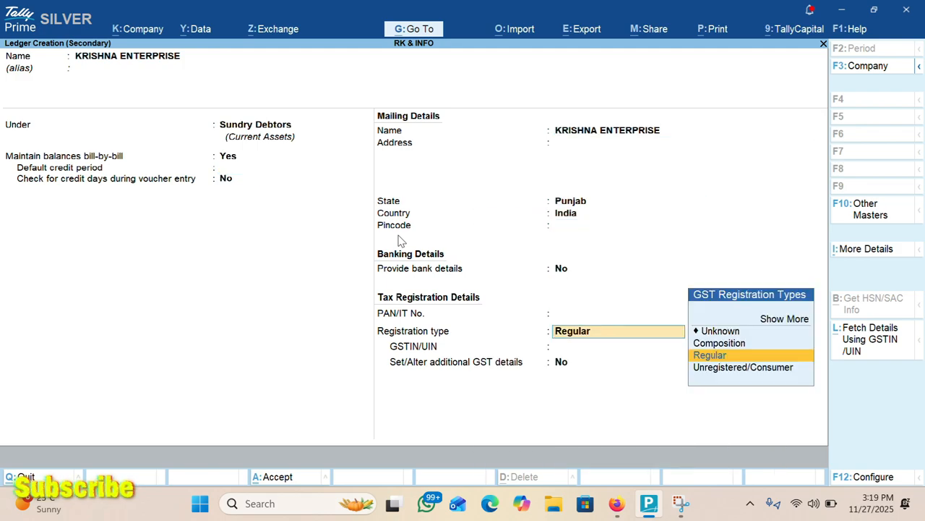
key("Return")
Enter the party's GSTIN without setting additional GST details and save the KRISHNA ENTERPRISE ledger.
type("03")
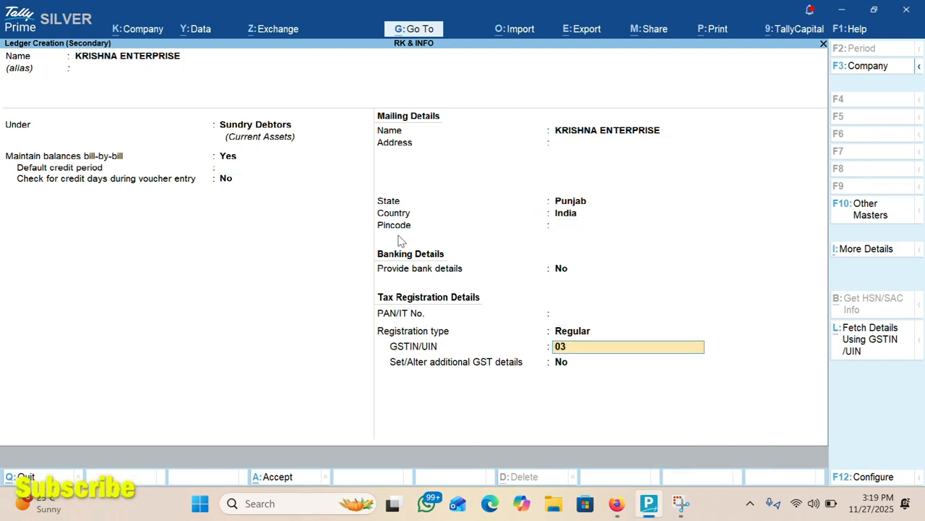
type("ABCDE1234")
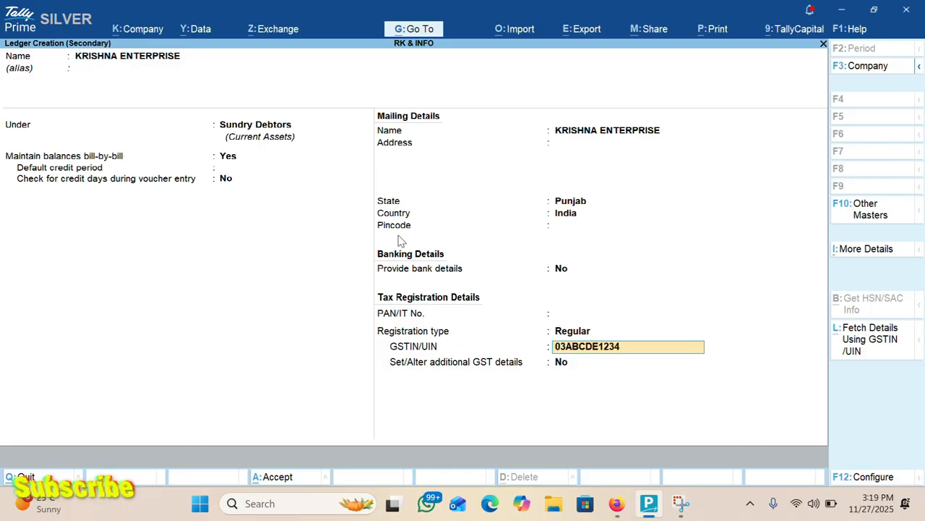
type("A1")
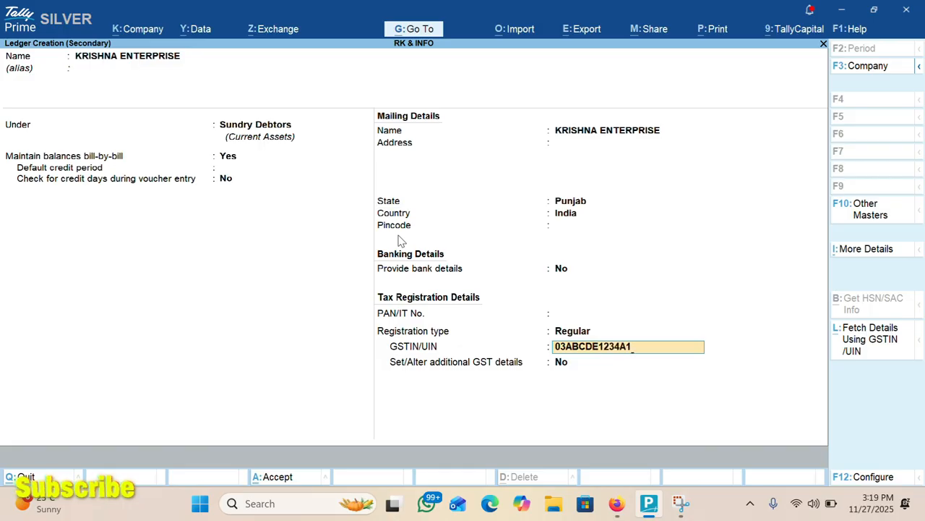
type("B2")
key("Return")
key("Return")
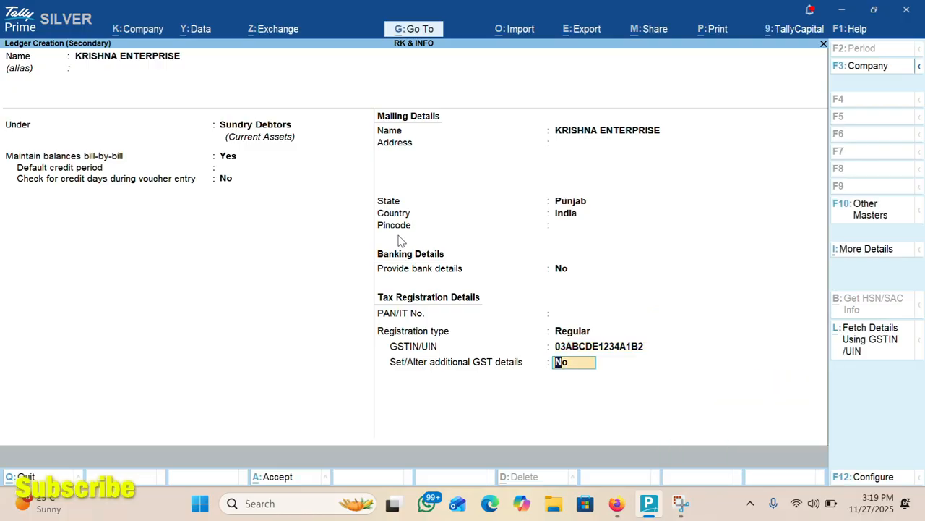
key("Return")
key("Return")
Use SALES AC as the sales ledger and add 50 KG of COCONUT RASSI at a rate of 105 per KG.
key("Return")
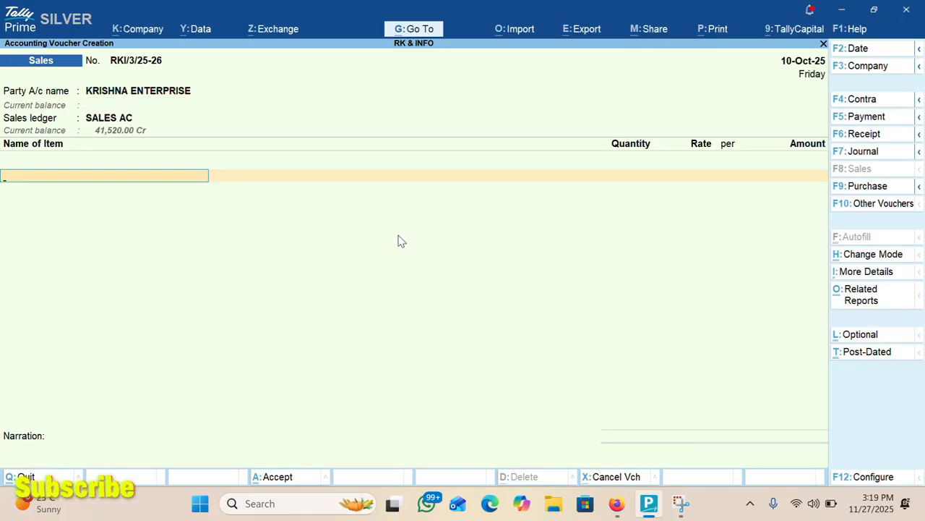
type("RAS")
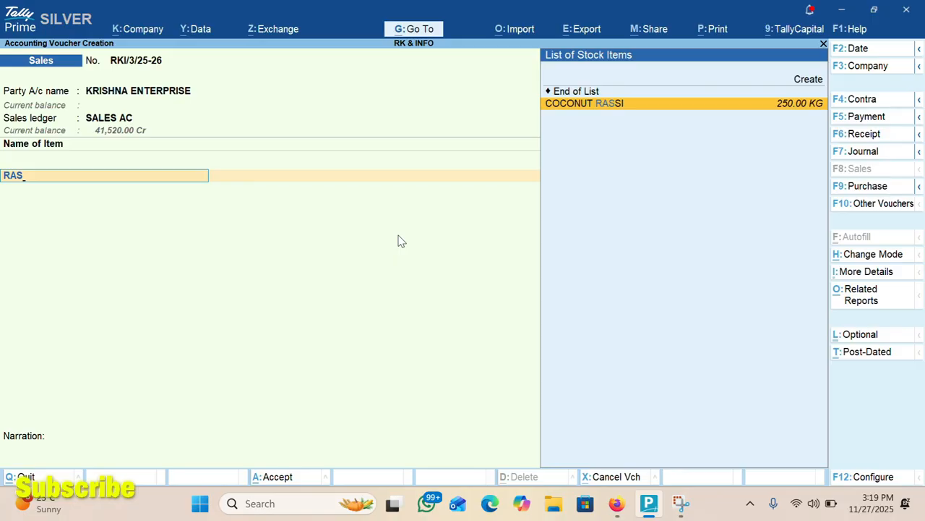
key("Return")
key("Return")
type("50")
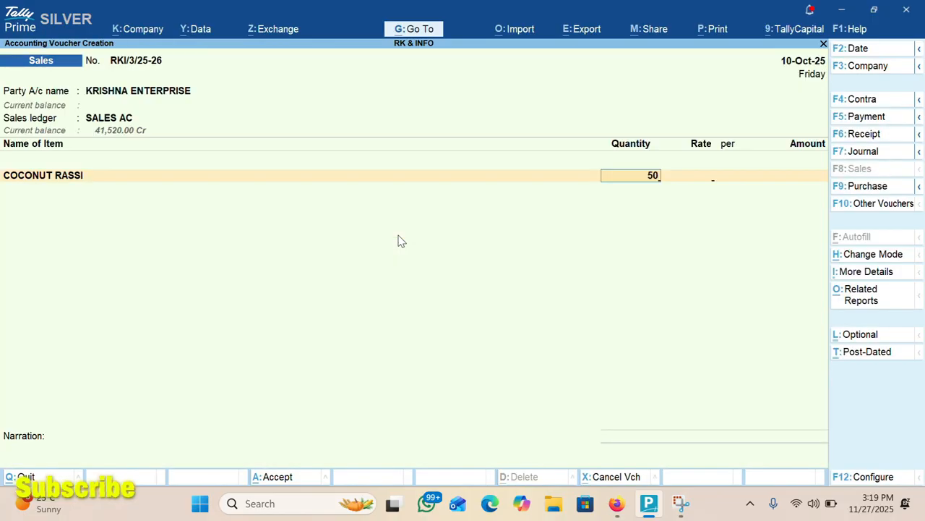
key("Return")
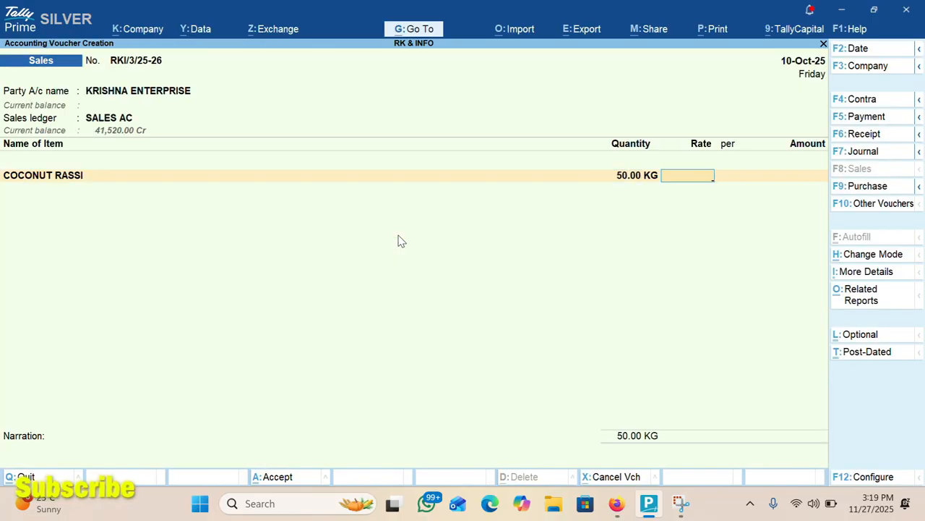
type("105")
key("Return")
key("Return")
key("Return")
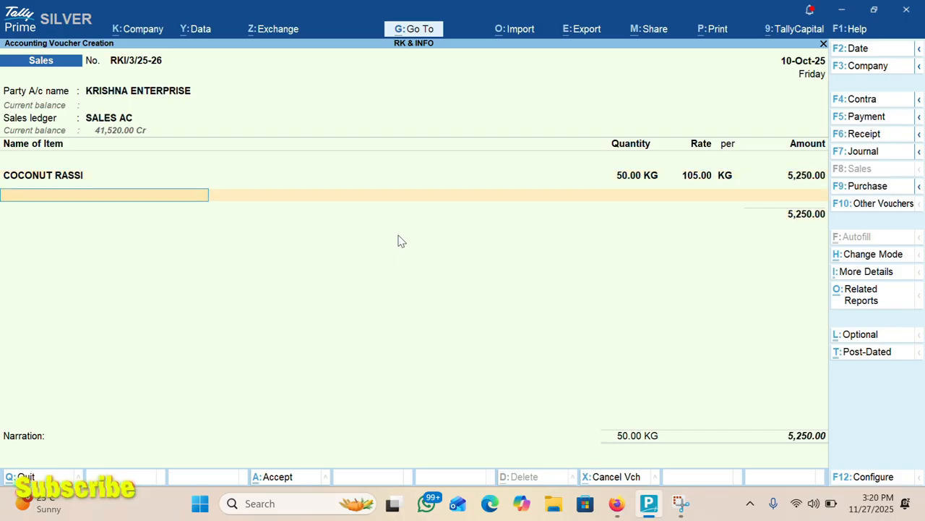
Add TMT BAR as the second item with a quantity of 1500 KG and a rate of 58 per KG.
key("space")
key("Up")
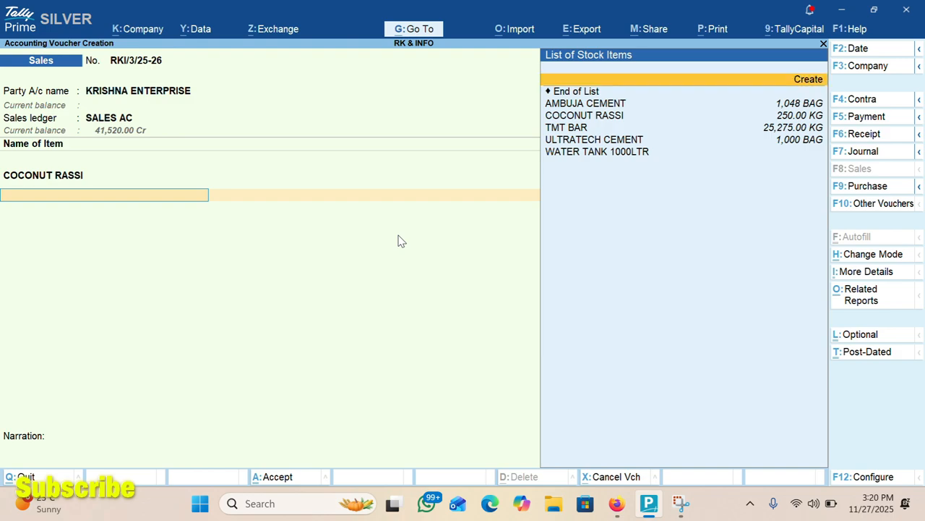
key("Down")
key("Down")
key("Down")
key("Return")
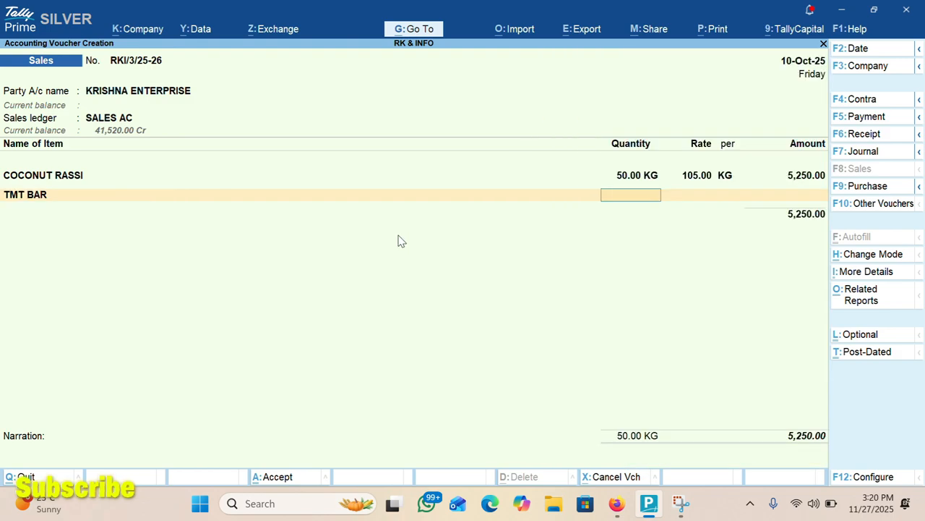
type("1500")
key("Return")
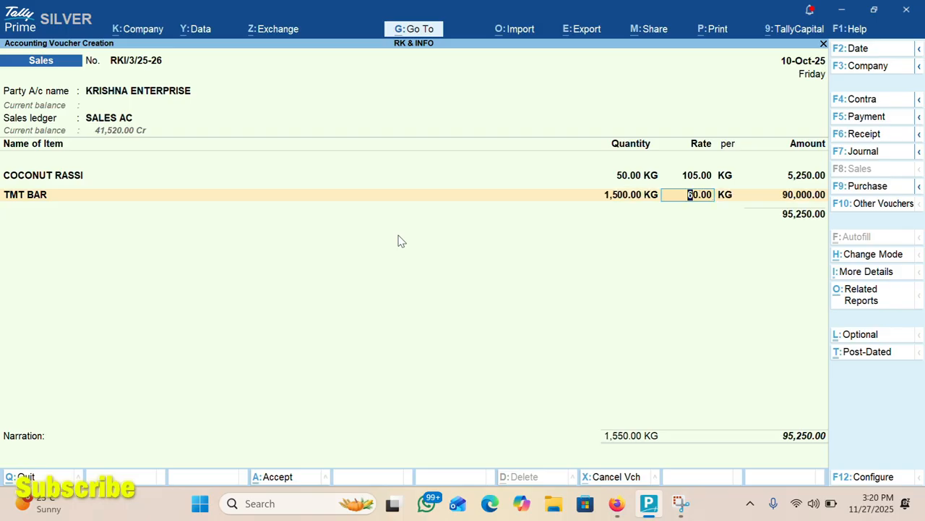
type("58")
key("Return")
key("Return")
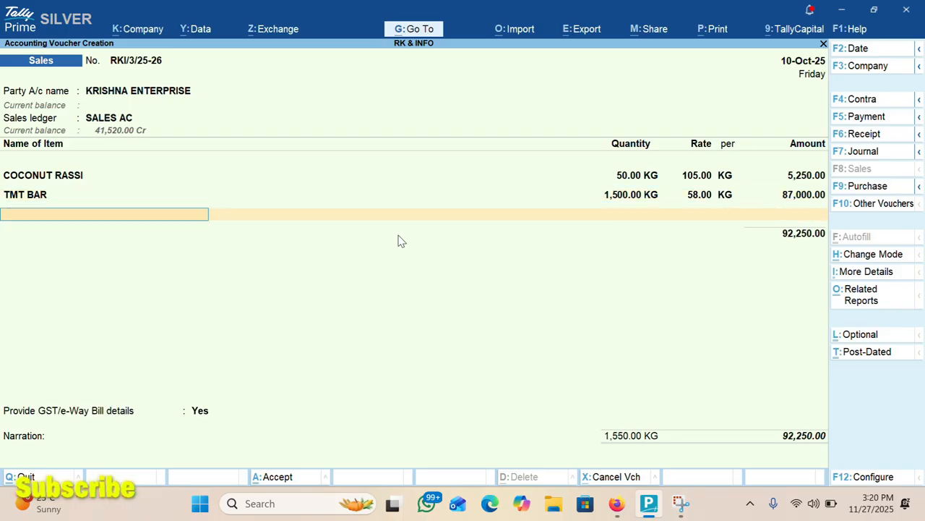
Finish the item list and add the IGST ledger to the KRISHNA ENTERPRISE sales voucher.
key("Return")
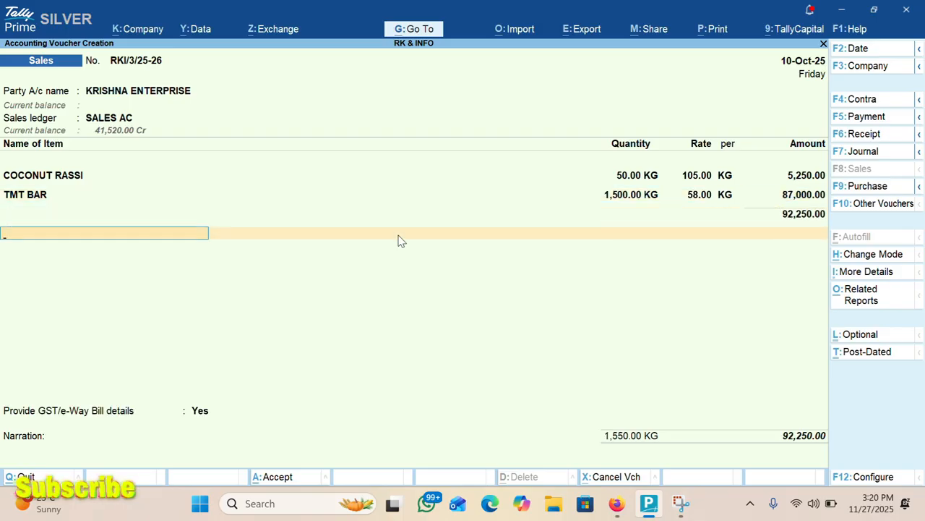
type("I")
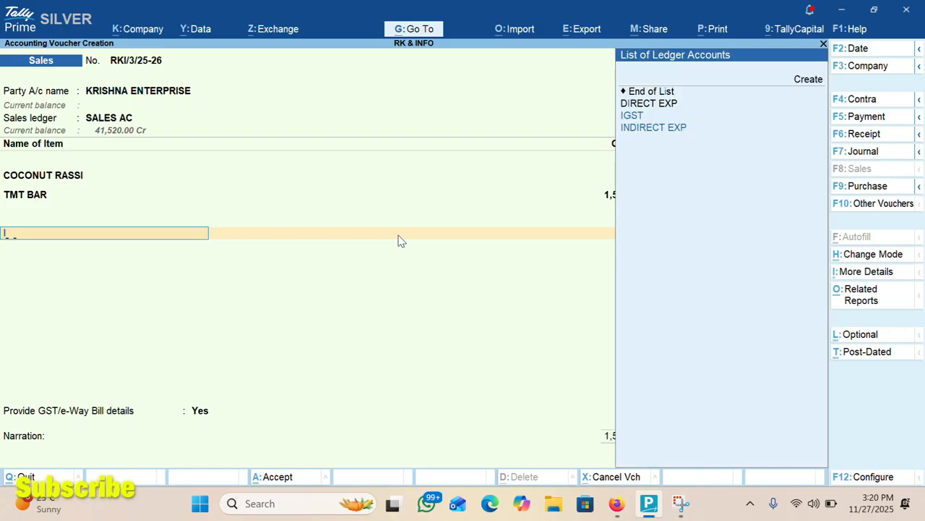
type("GST")
key("Return")
key("Return")
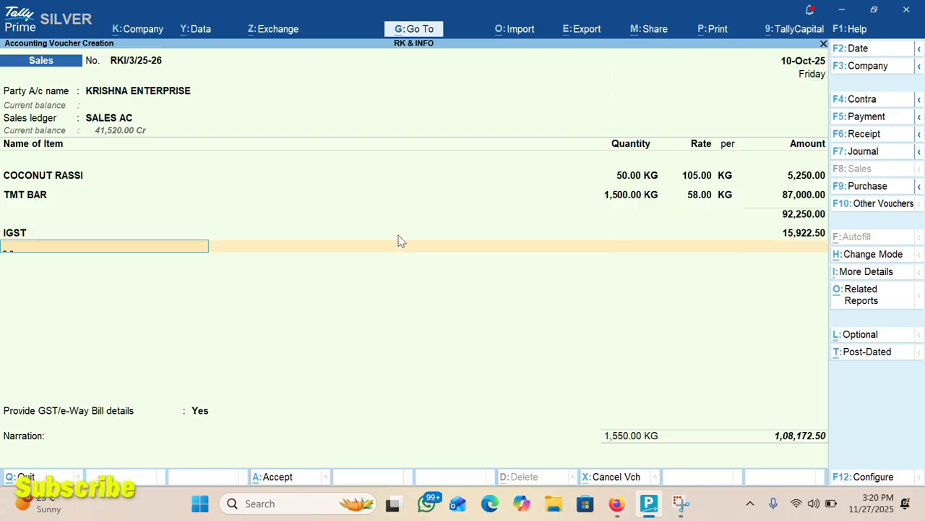
Add the R OFF rounding ledger and save the KRISHNA ENTERPRISE voucher without sending its details for e-Way Bill generation.
type("RO")
key("Return")
key("Return")
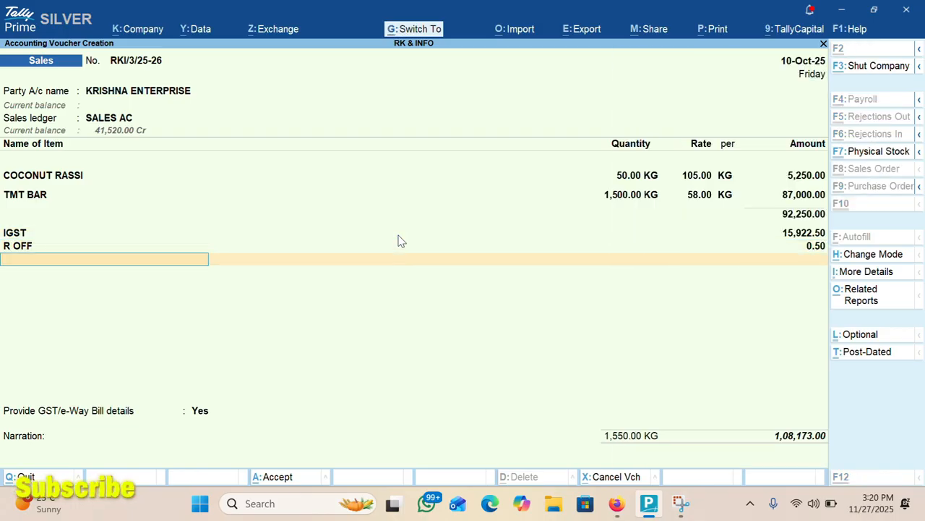
key("Return")
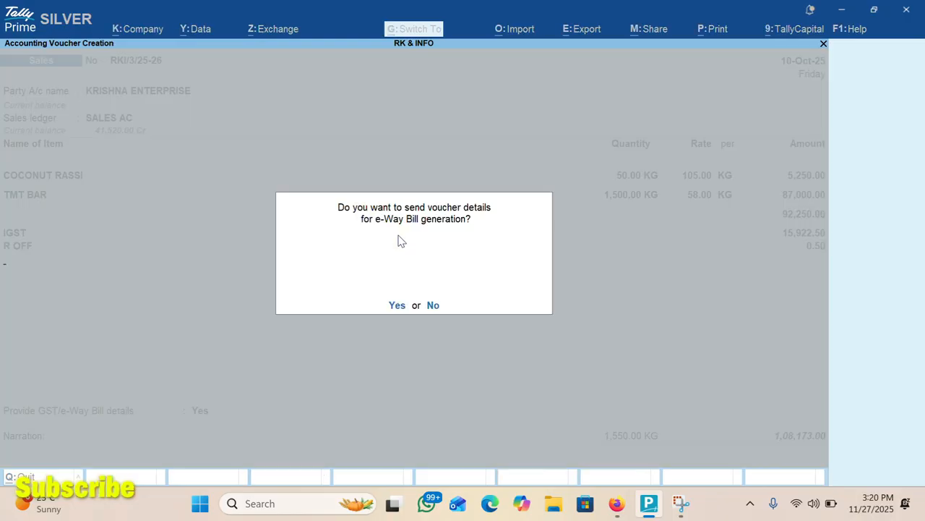
key("n")
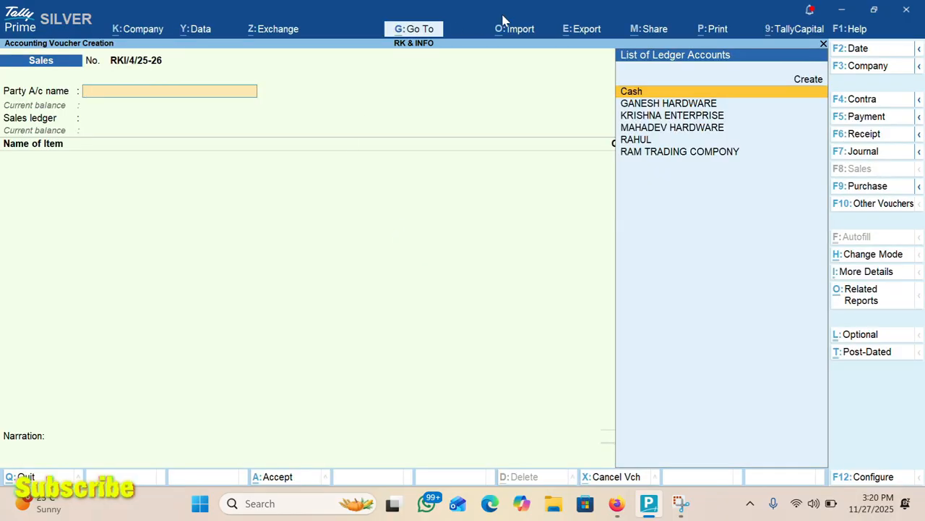